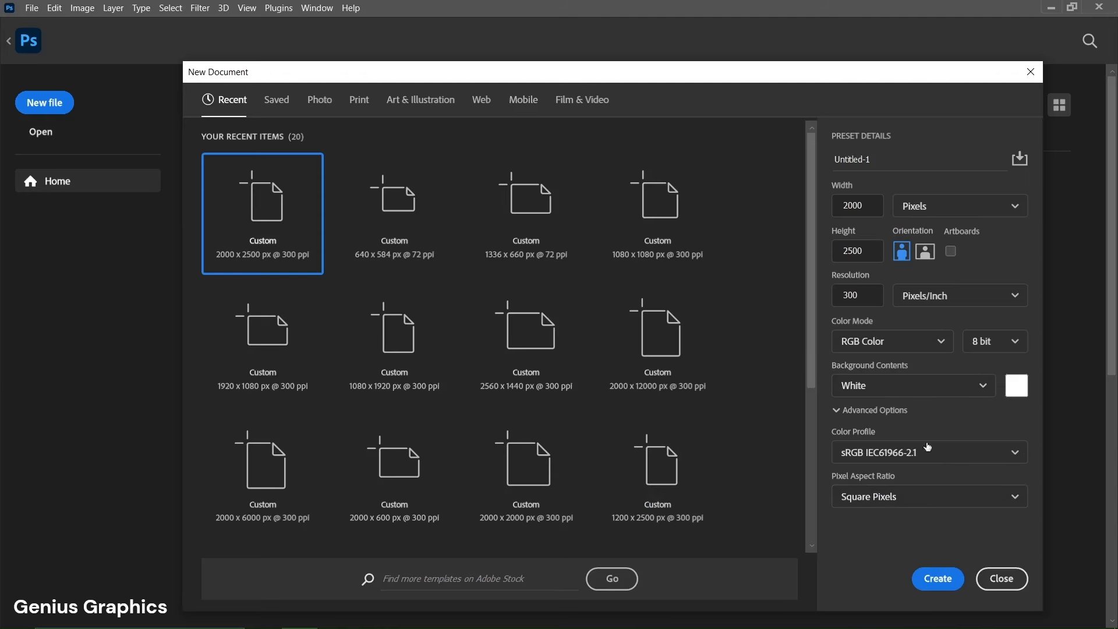
Create a 2000 × 2500 px document at 300 ppi and add a solid color fill layer in 0a093f.
left_click(938, 579)
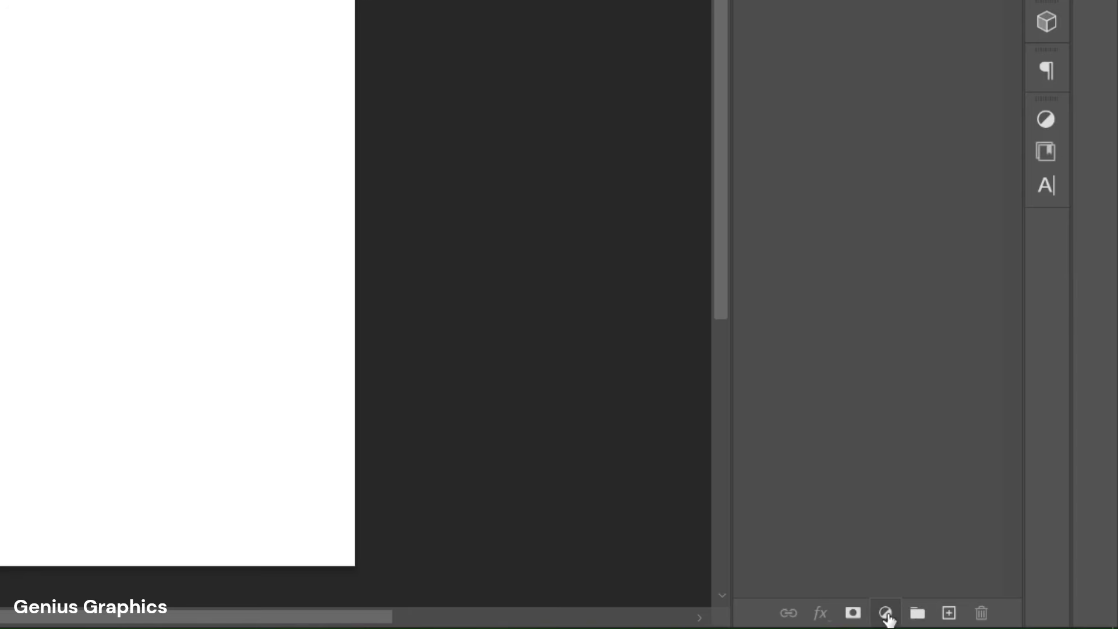
left_click(976, 619)
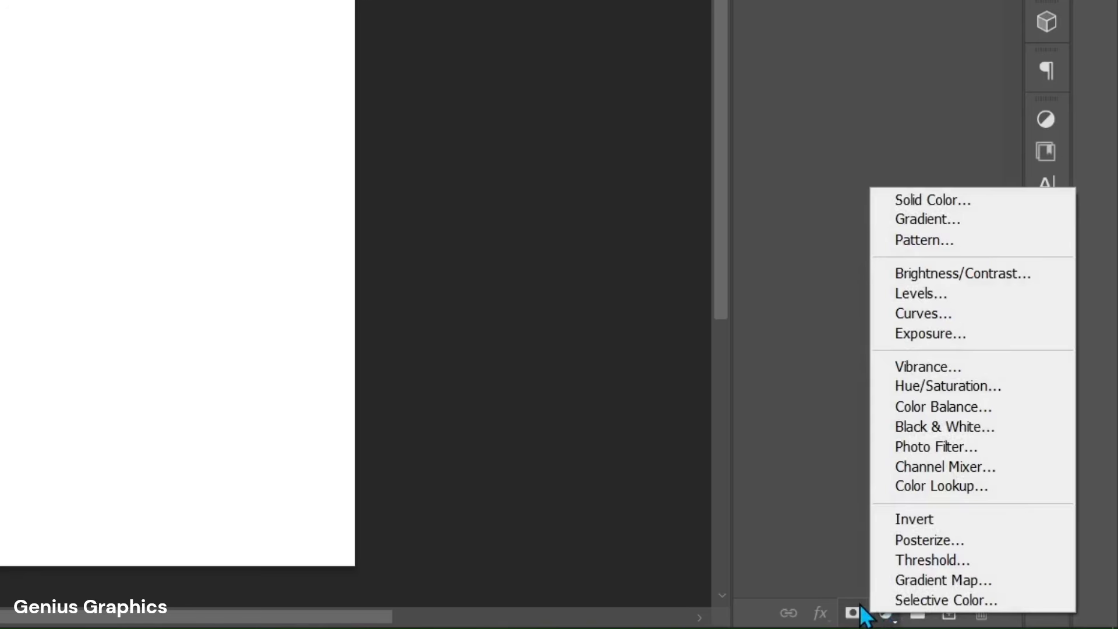
left_click(886, 200)
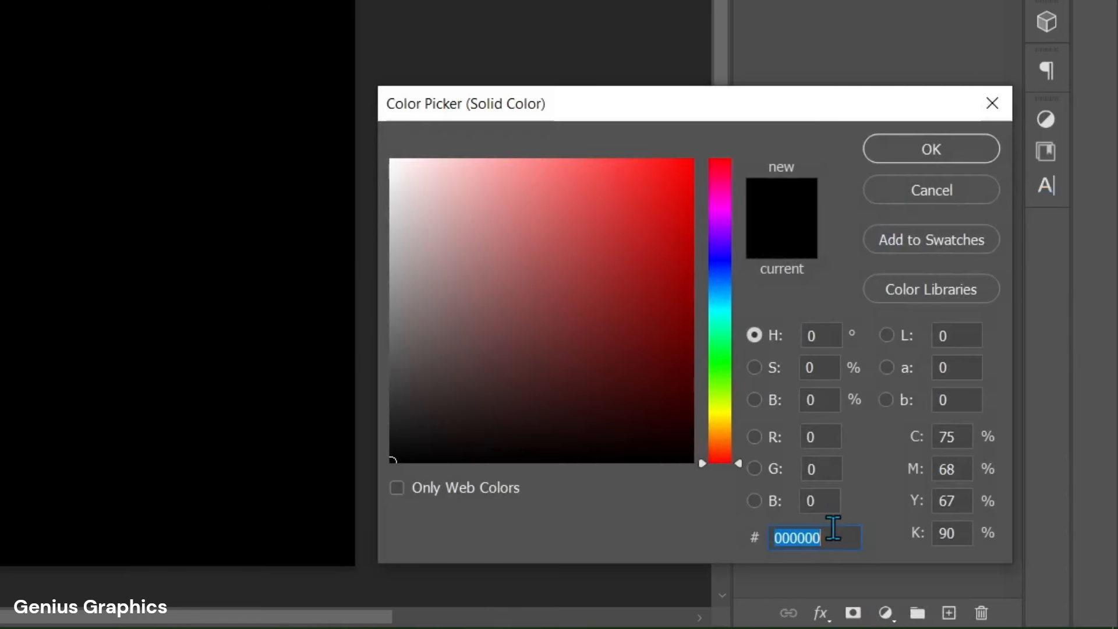
type("0a093f")
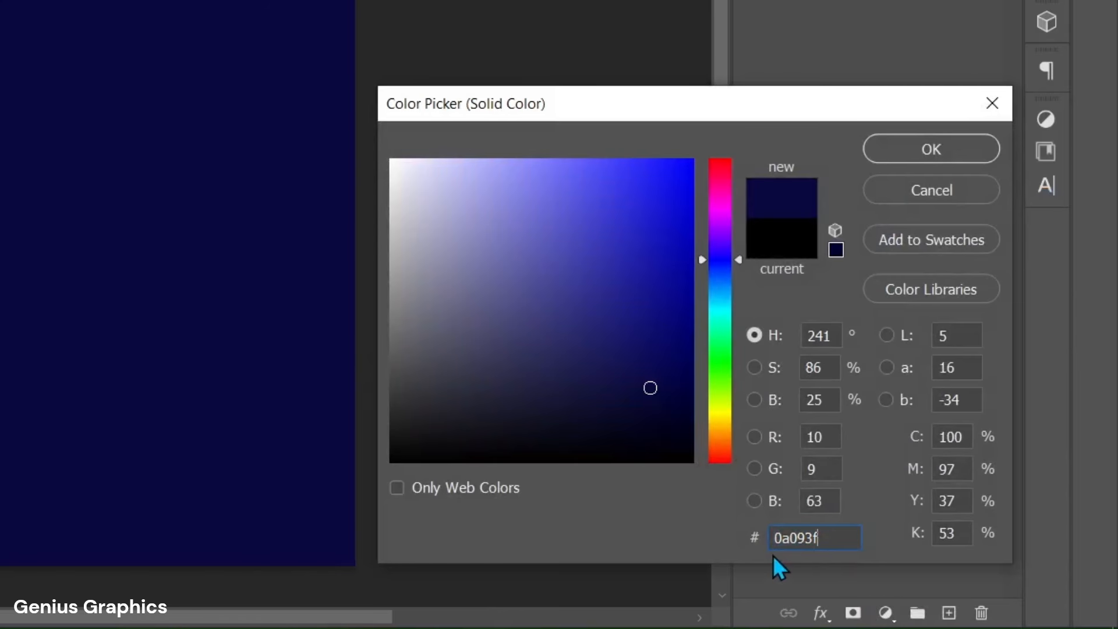
left_click(926, 156)
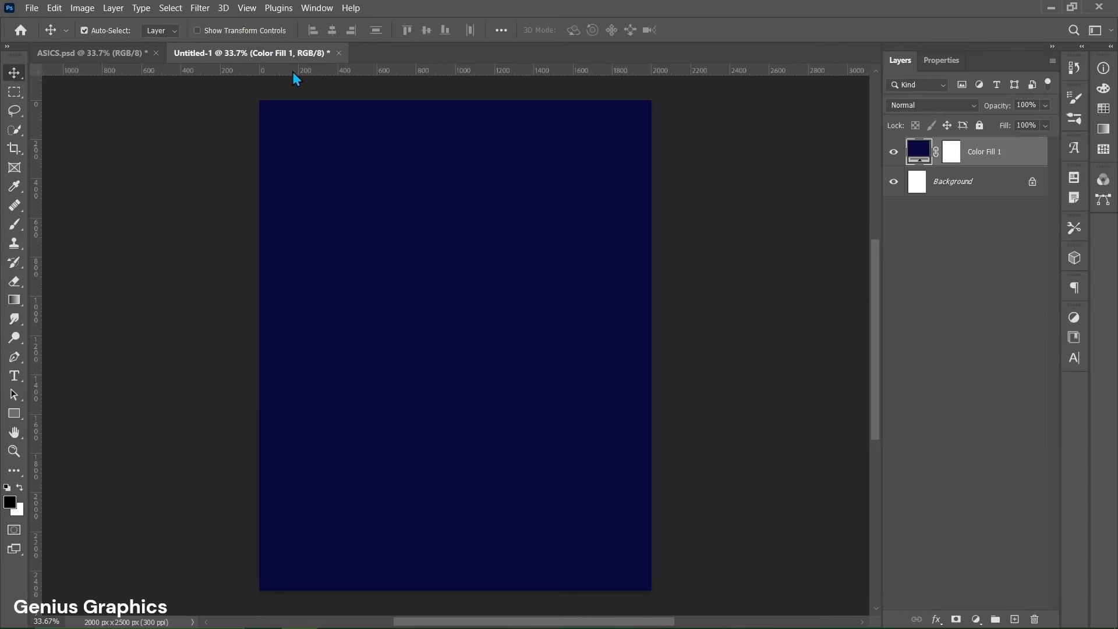
Add a guide layout with 2 columns, 2 rows and 110 px margins on all four sides.
left_click(247, 8)
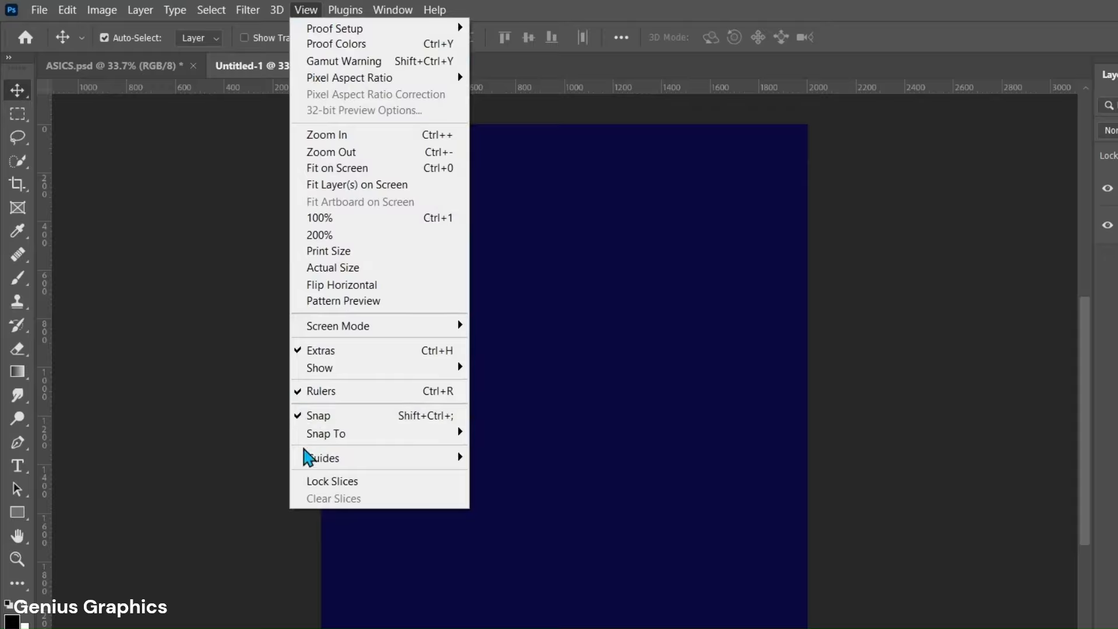
mouse_move(308, 458)
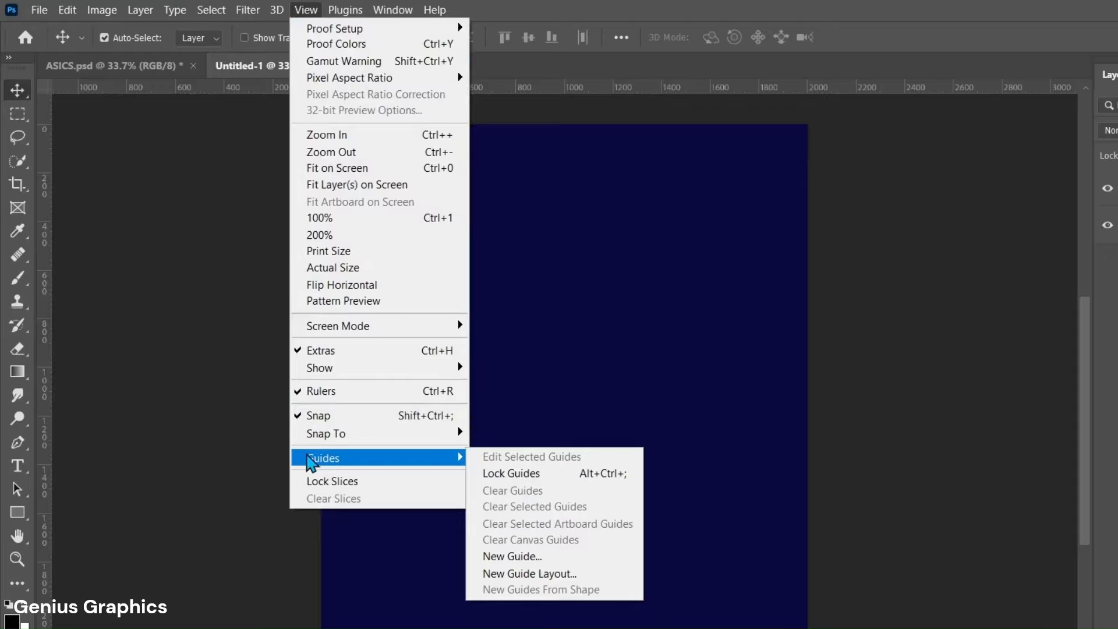
left_click(480, 573)
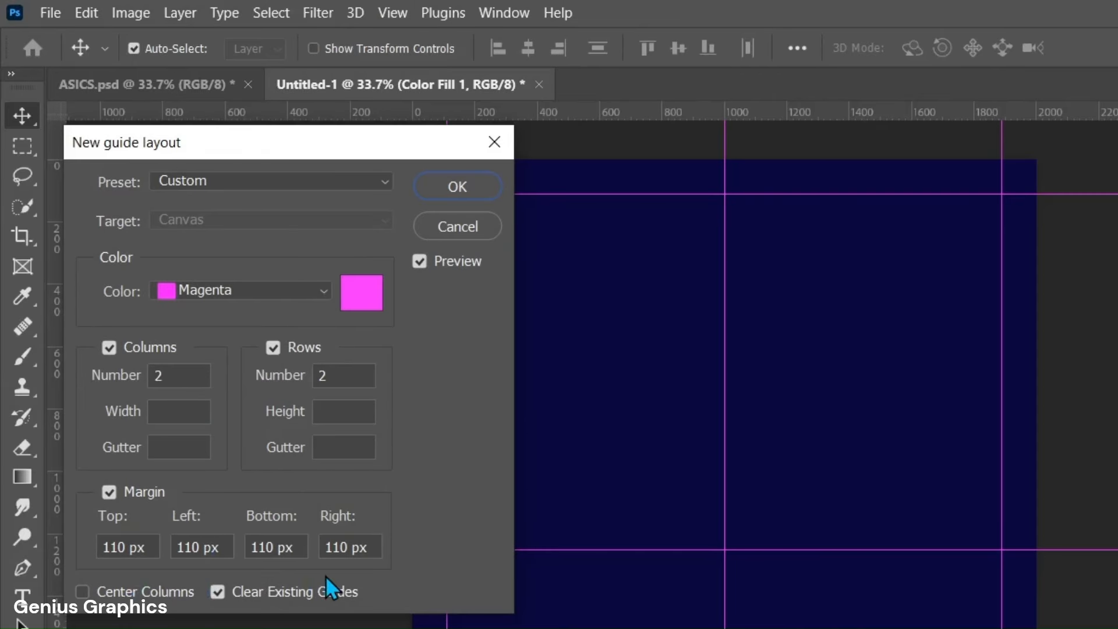
left_click(473, 195)
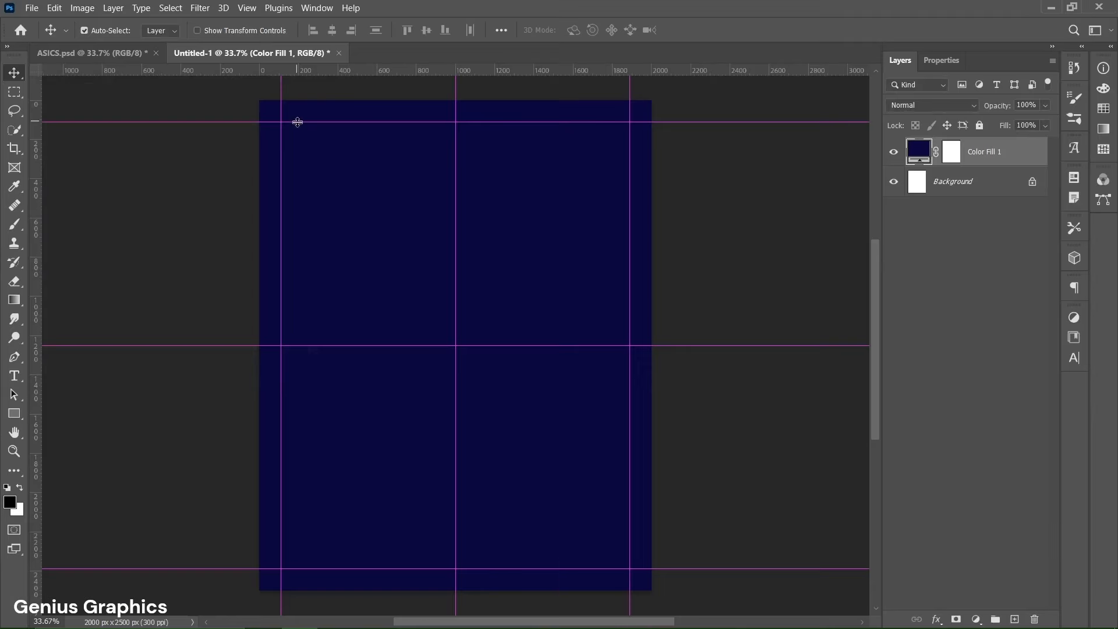
Add centered white text "ASICS" across the upper canvas in Causten Round Bold, 175 pt, with -50 tracking.
left_click(14, 375)
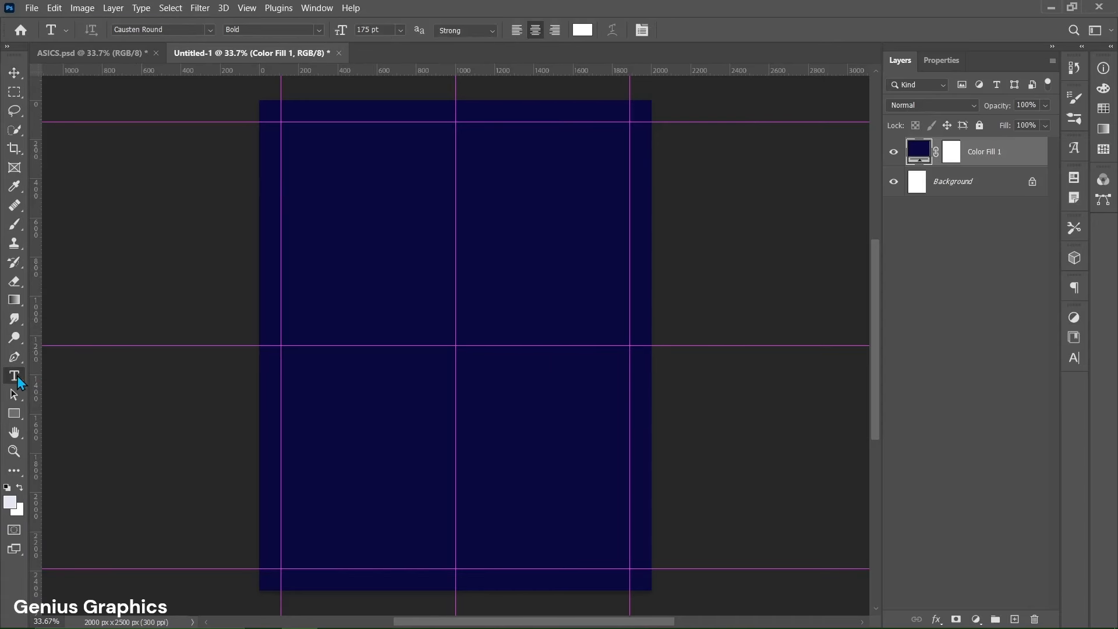
left_click(456, 227)
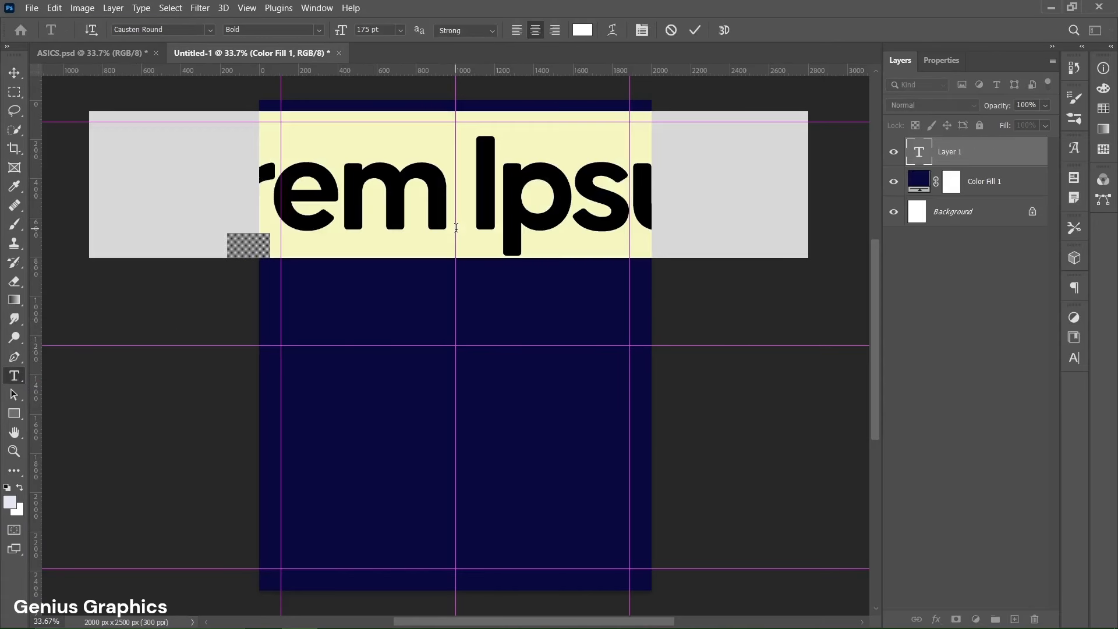
left_click(930, 69)
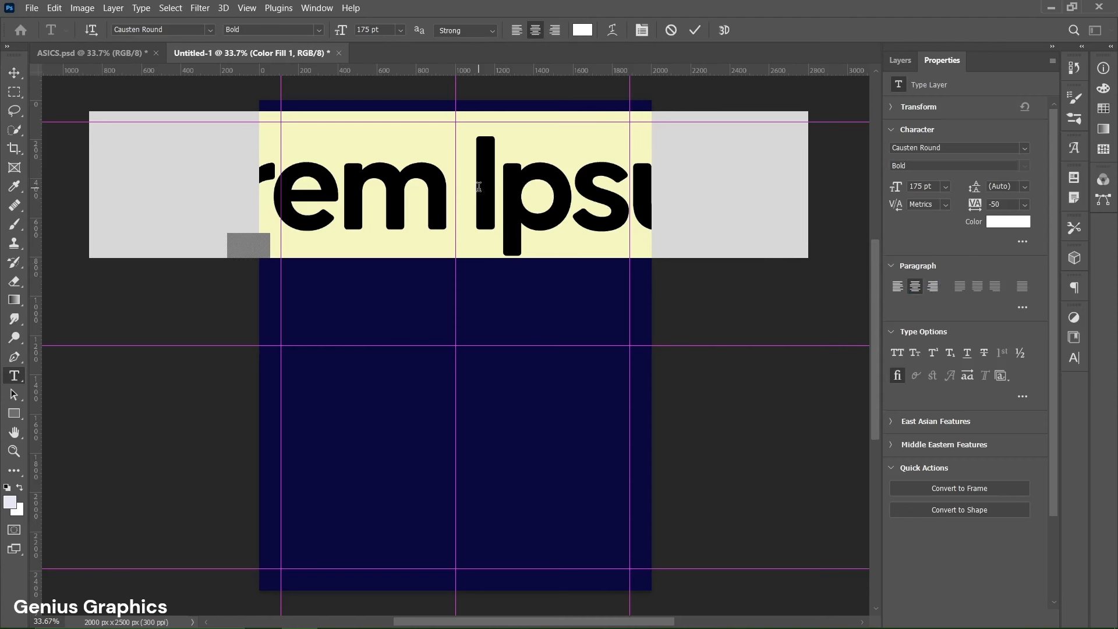
type("ASICS")
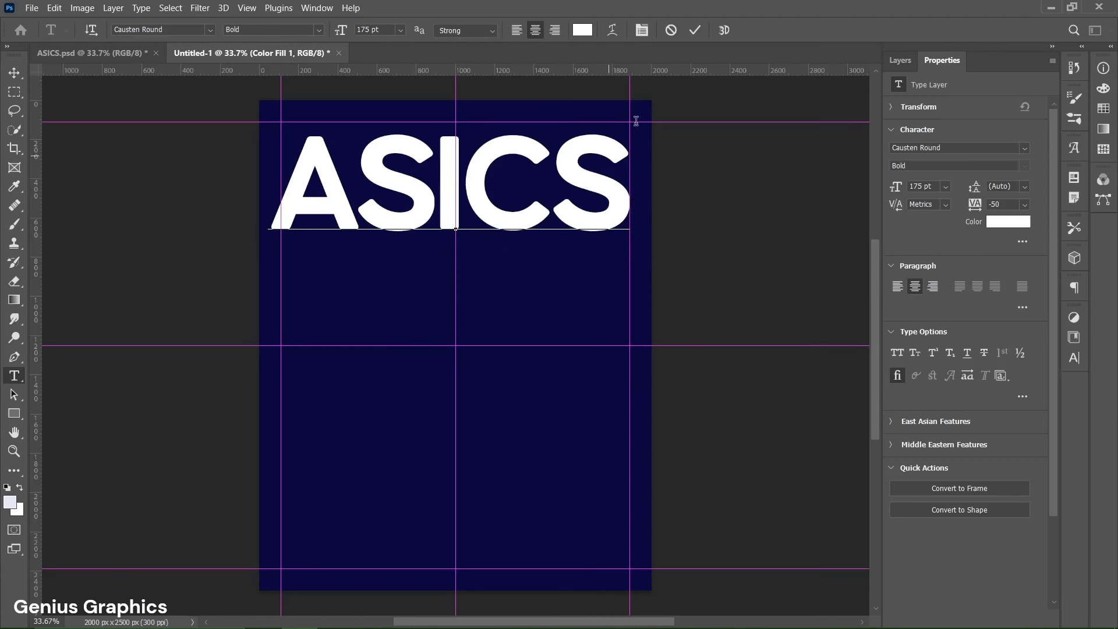
left_click(697, 37)
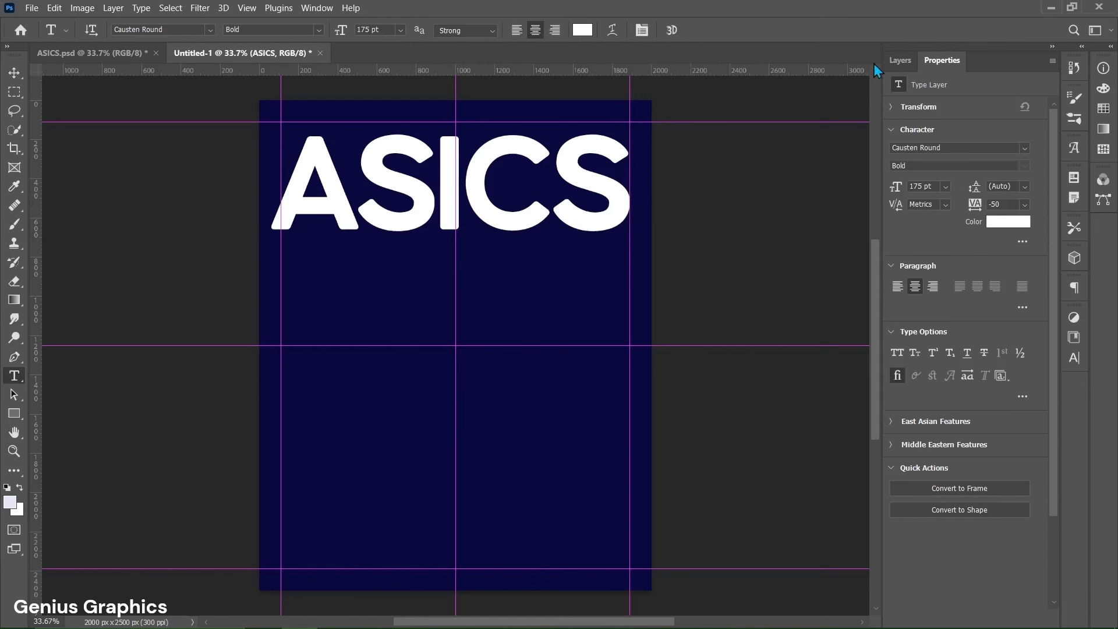
Nudge the ASICS text slightly to the right and set its blend mode to Soft Light.
left_click(900, 60)
key("v")
left_click_drag(444, 217, 453, 222)
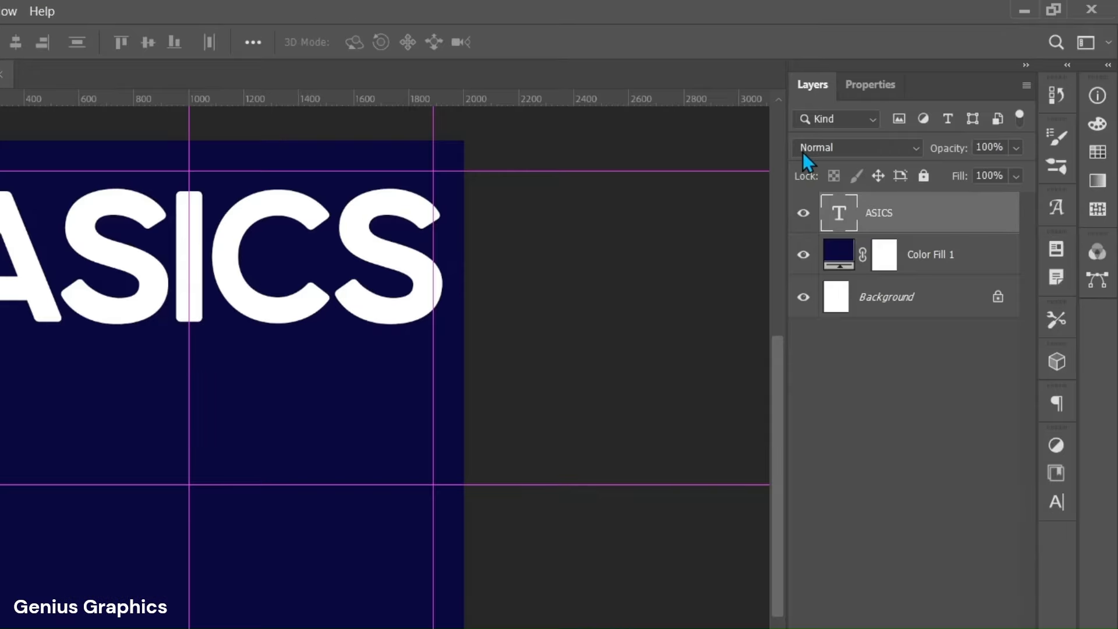
left_click(893, 108)
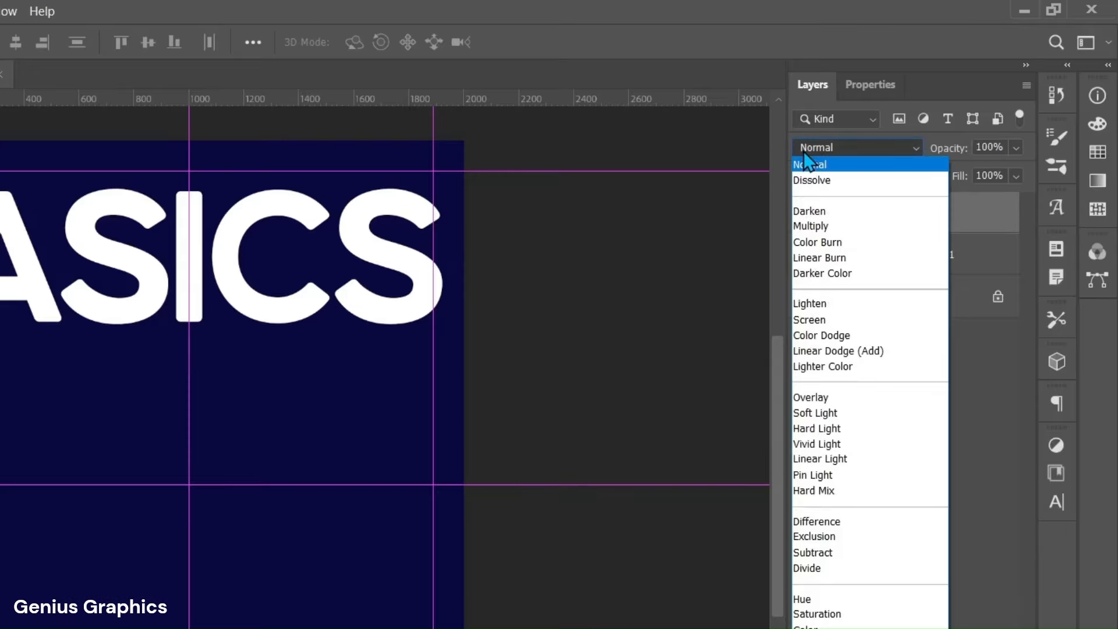
left_click(844, 415)
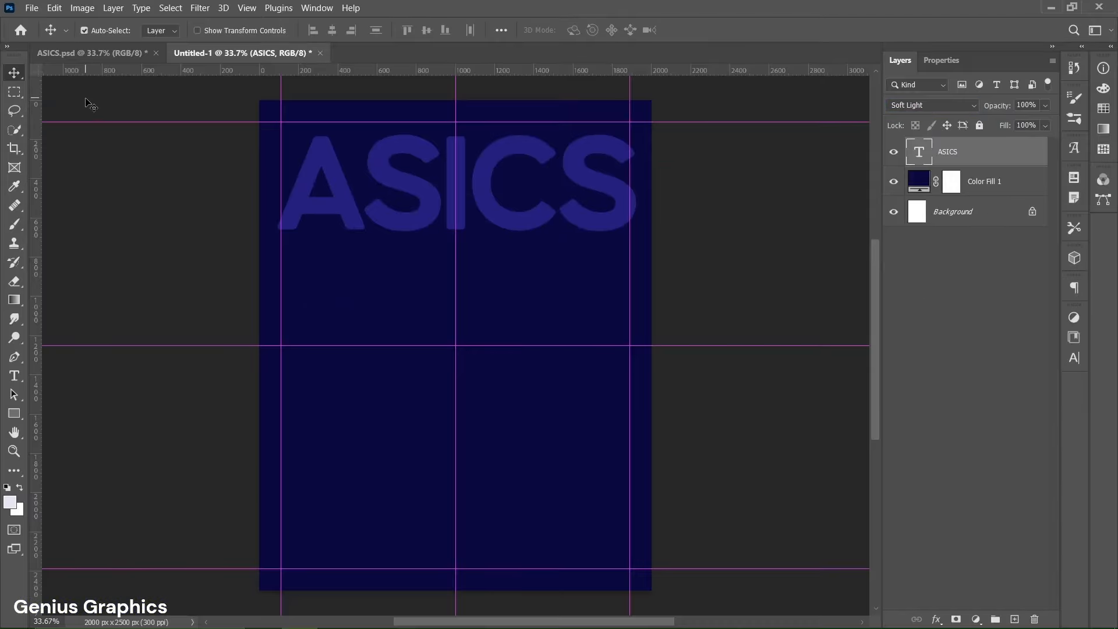
Place the SIDE VIEW shoe image from the ASICS SHOES folder as an embedded object.
left_click(31, 8)
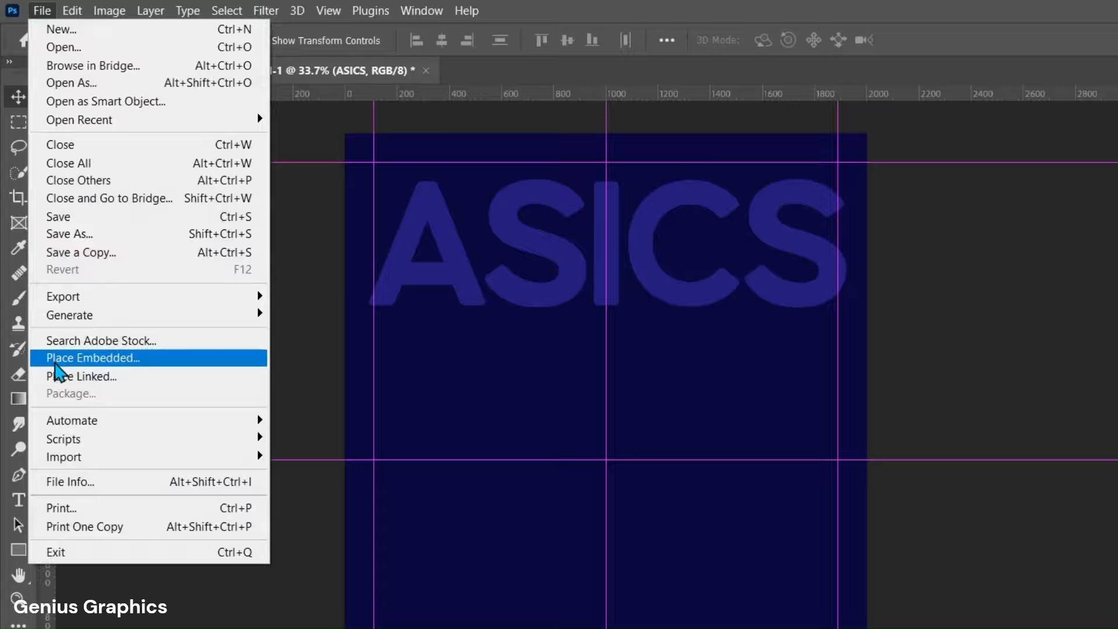
left_click(63, 360)
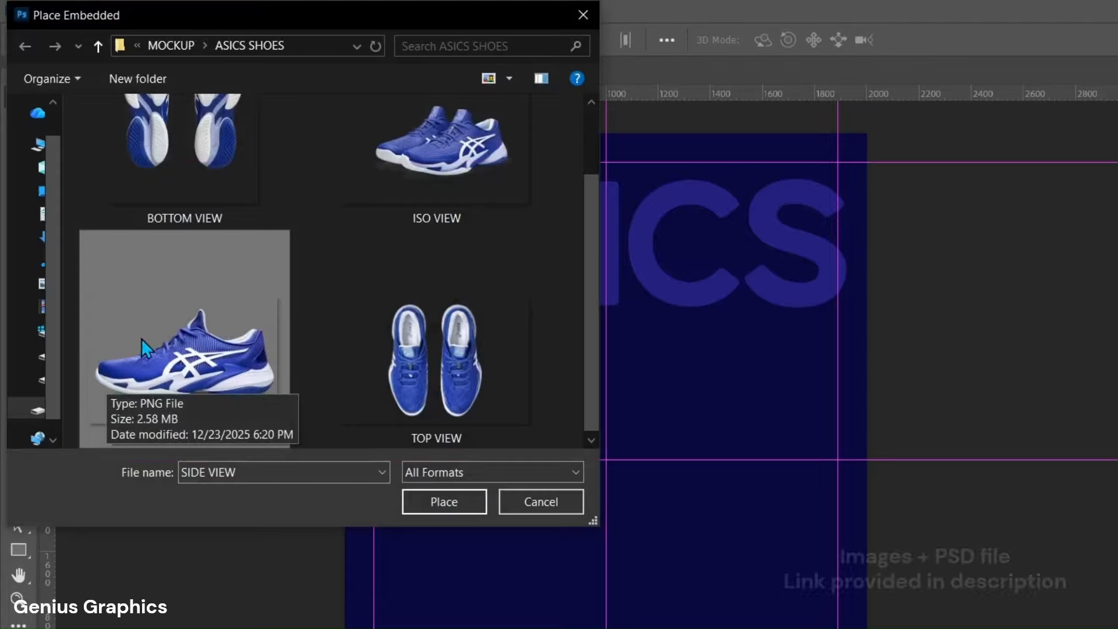
left_click(424, 502)
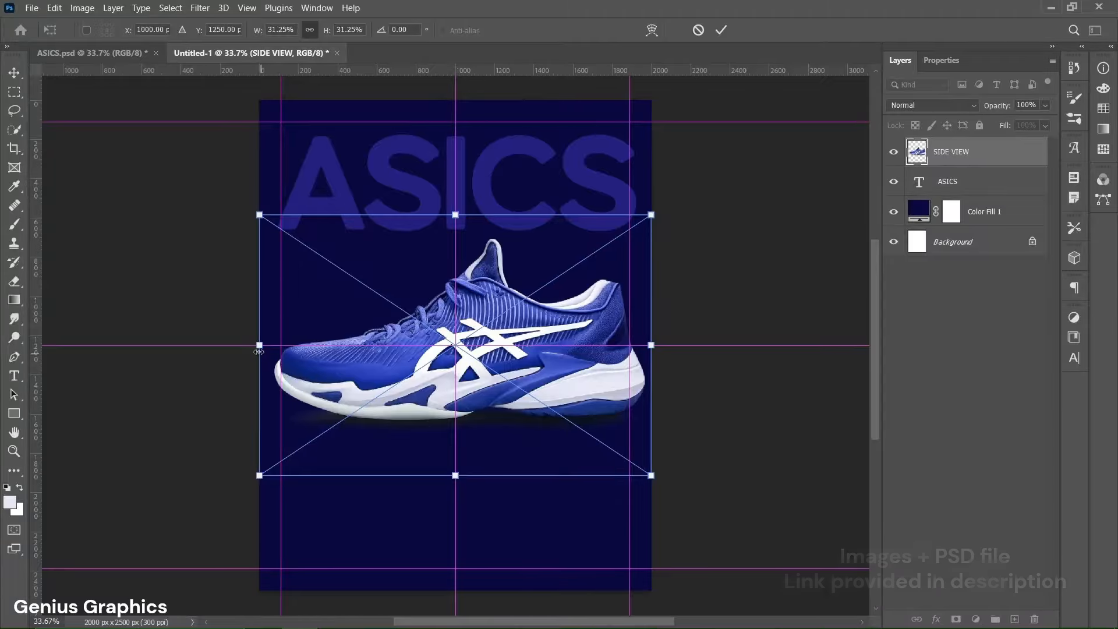
Scale the shoe to about 29.5% and move it up over the ASICS text, to about X 973, Y 811 px.
left_click_drag(259, 345, 264, 347)
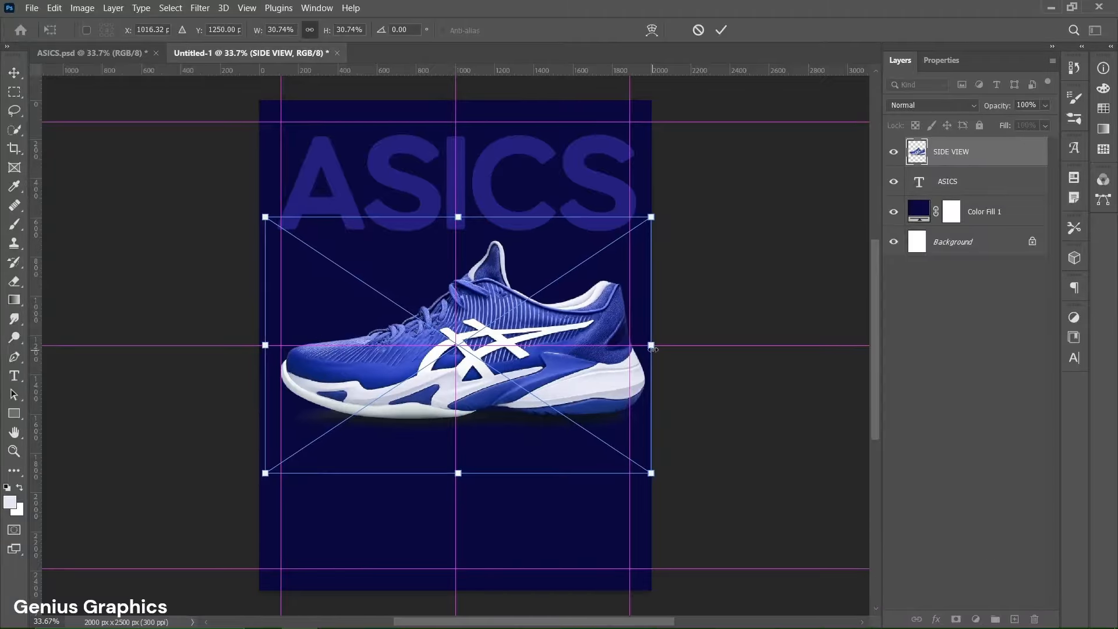
left_click_drag(651, 346, 640, 348)
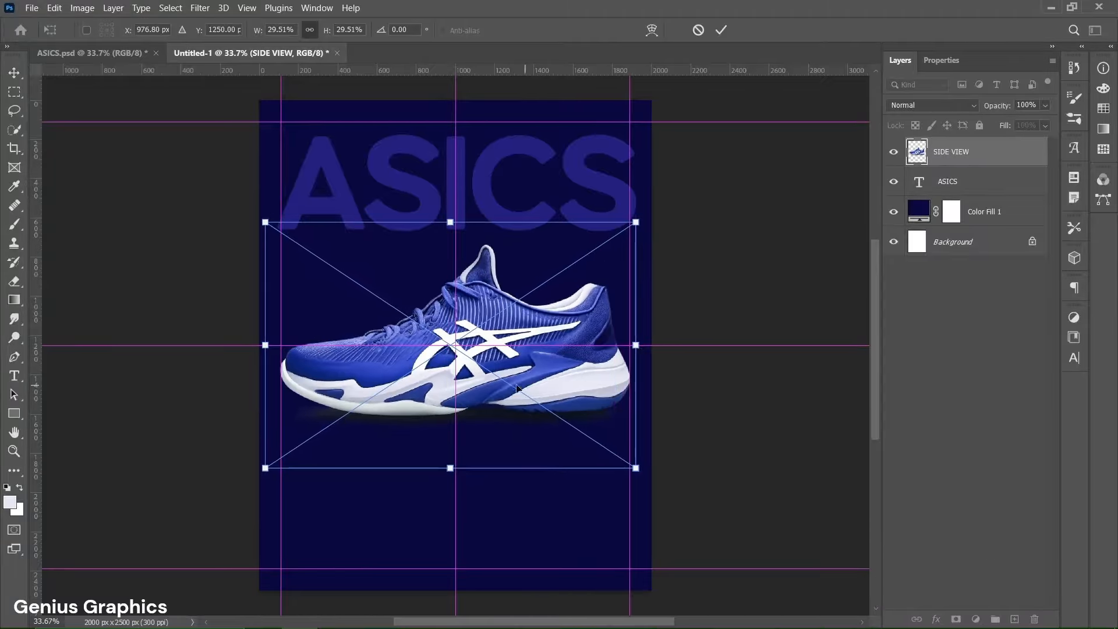
left_click_drag(515, 387, 513, 306)
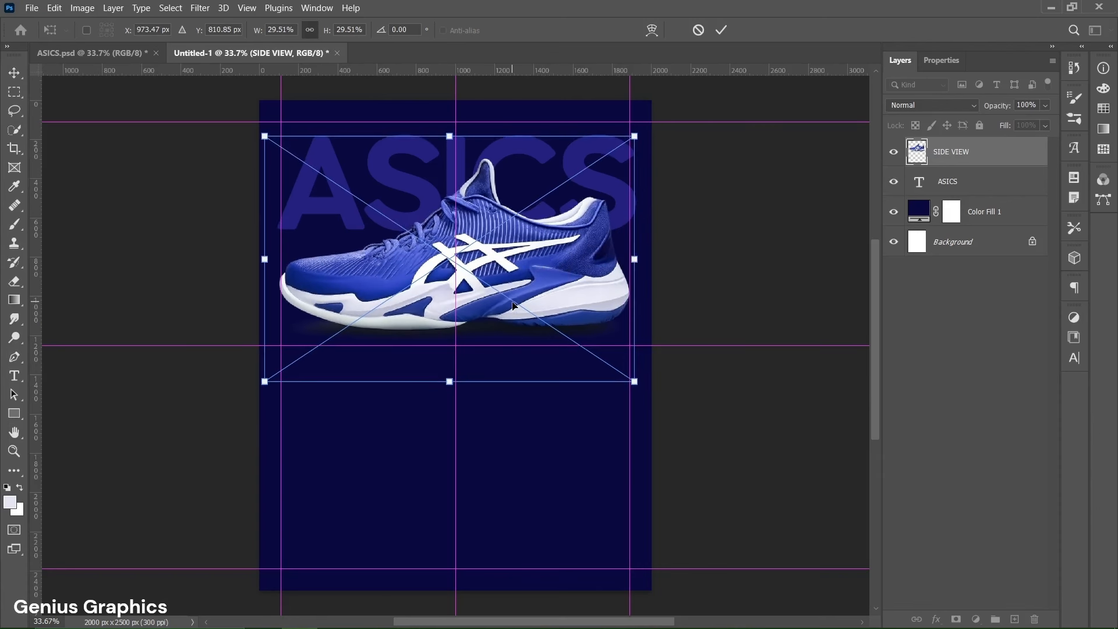
left_click(720, 31)
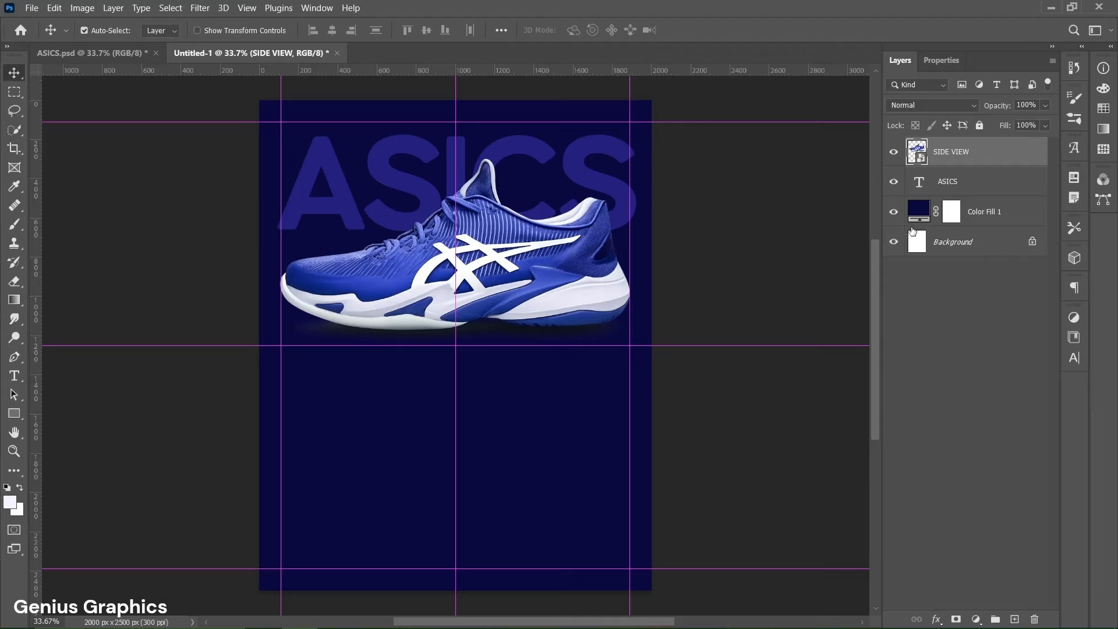
Add an empty layer directly above the Color Fill 1 layer and name it GLOW.
left_click(976, 228)
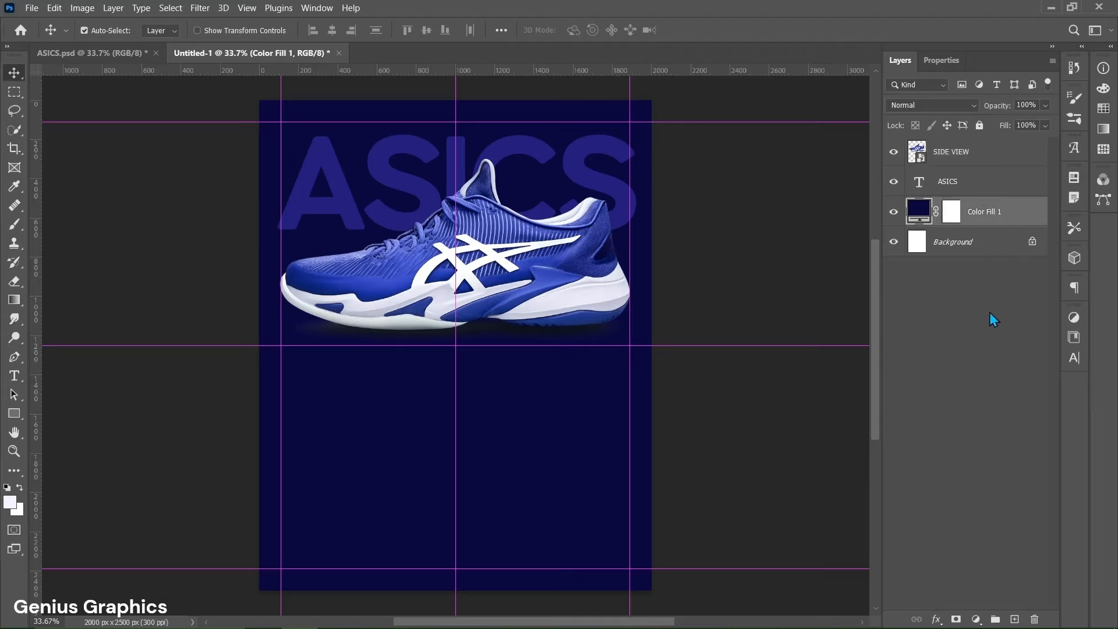
left_click(1014, 618)
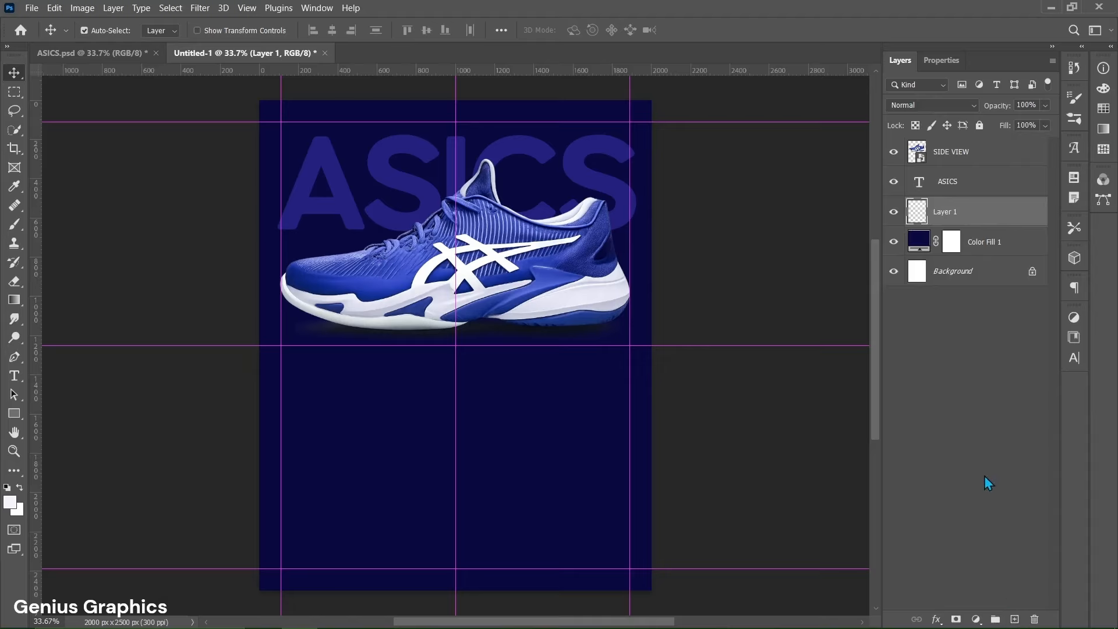
double_click(943, 212)
type("GLOW")
key("Return")
Set up the Brush tool with a soft, flattened elliptical tip enlarged to about 2883 px.
left_click(22, 225)
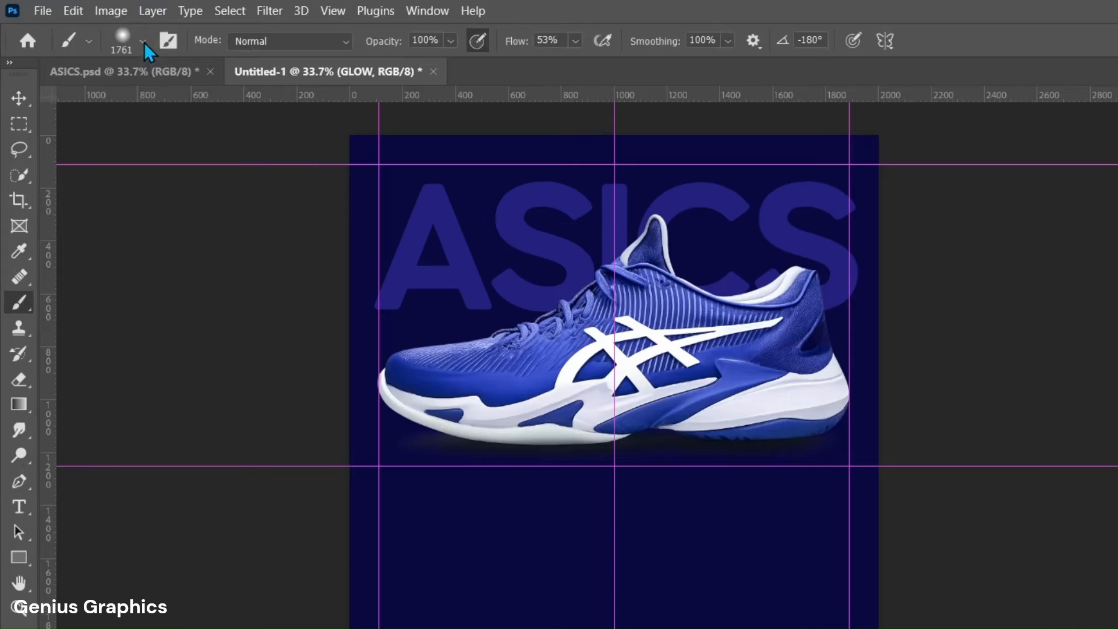
left_click(105, 30)
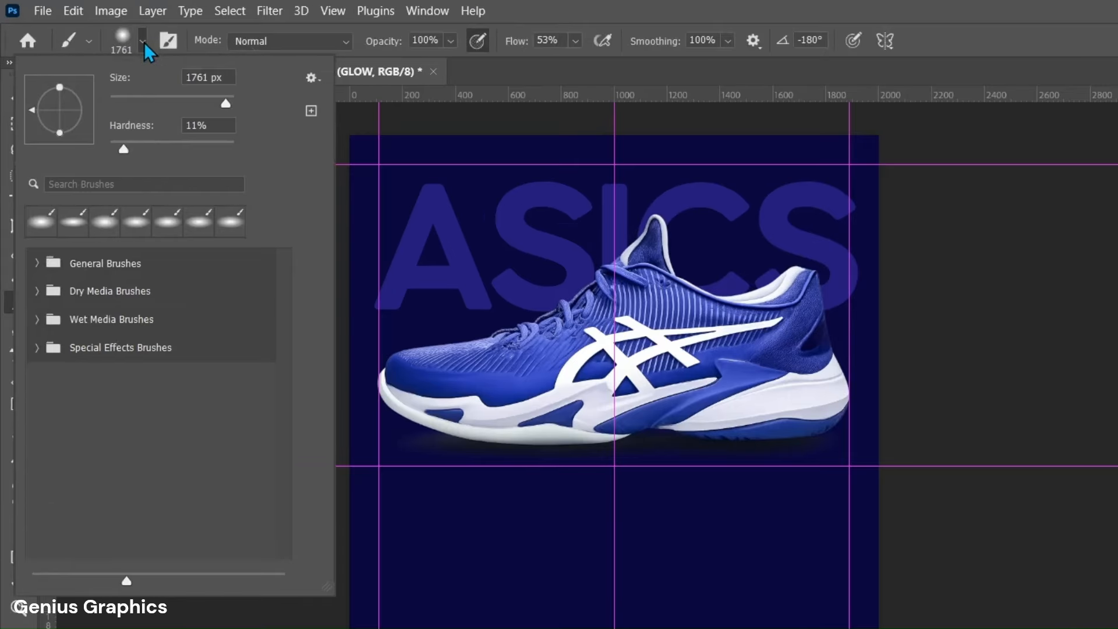
left_click_drag(60, 132, 60, 121)
left_click(142, 40)
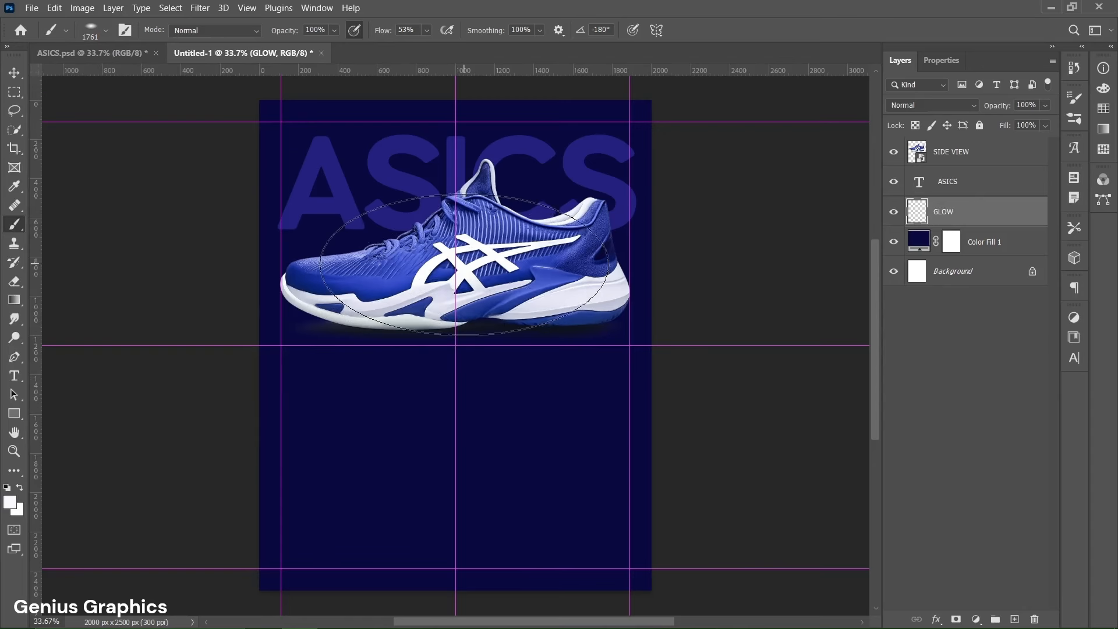
left_click_drag(446, 260, 533, 288)
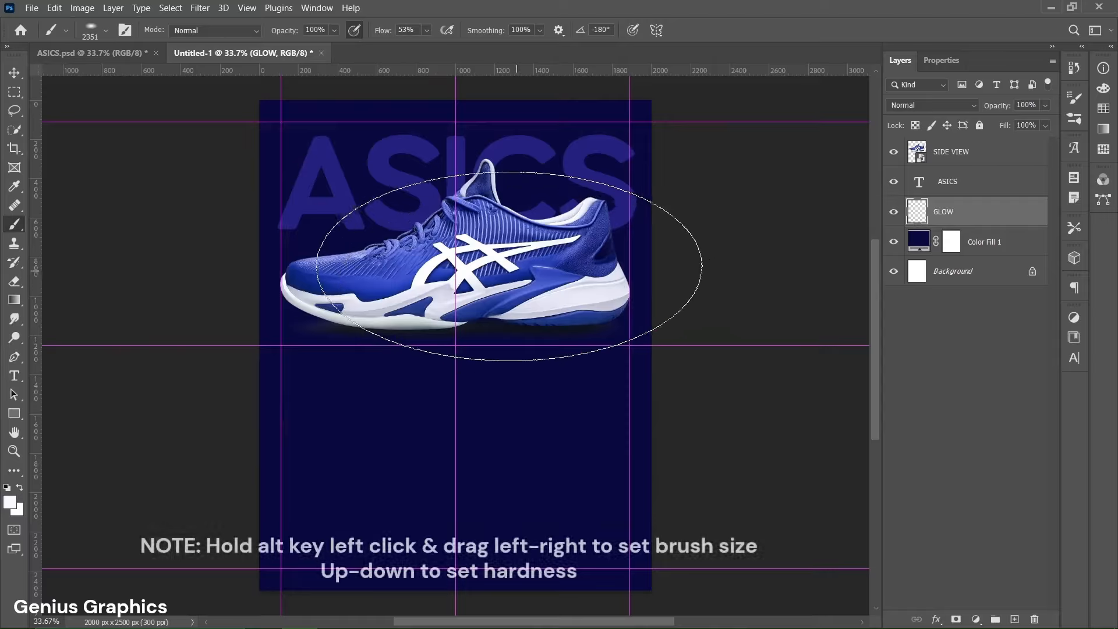
left_click_drag(458, 252, 488, 259)
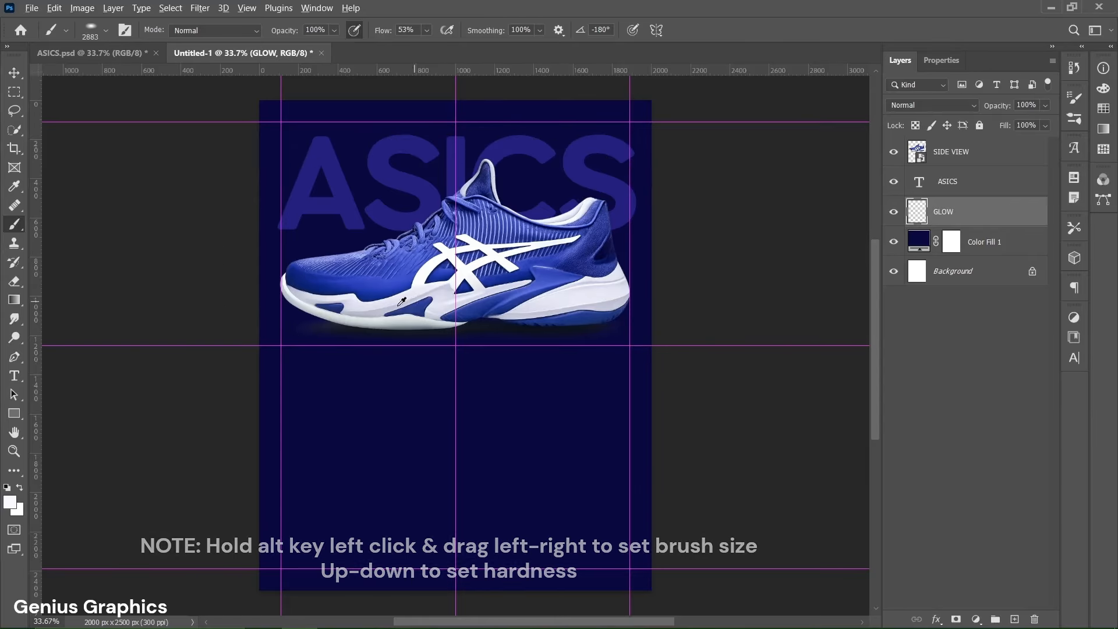
Paint a glow behind the shoe in blue sampled from it, adding a smaller dab of about 2208 px at the center.
left_click(380, 283, "alt")
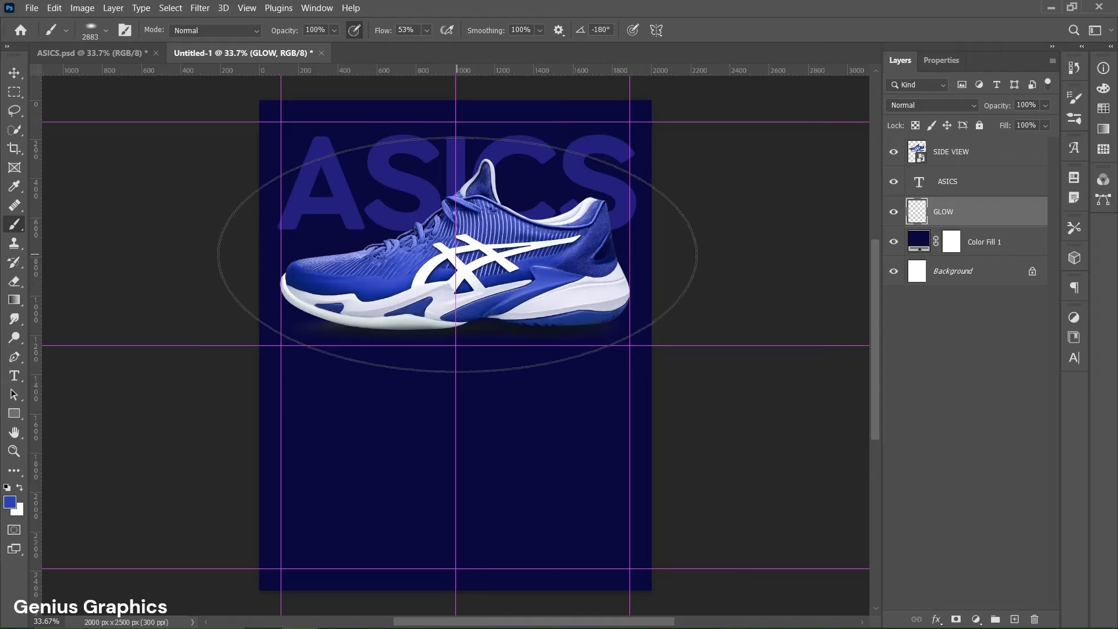
left_click(457, 254)
left_click(457, 255)
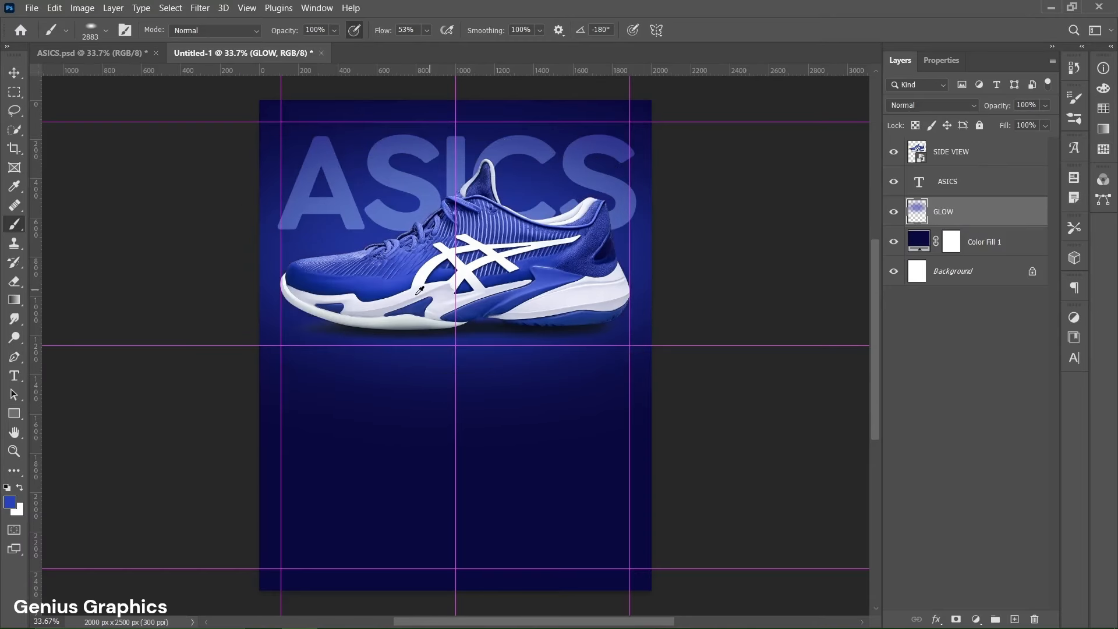
left_click_drag(460, 260, 375, 268, "alt")
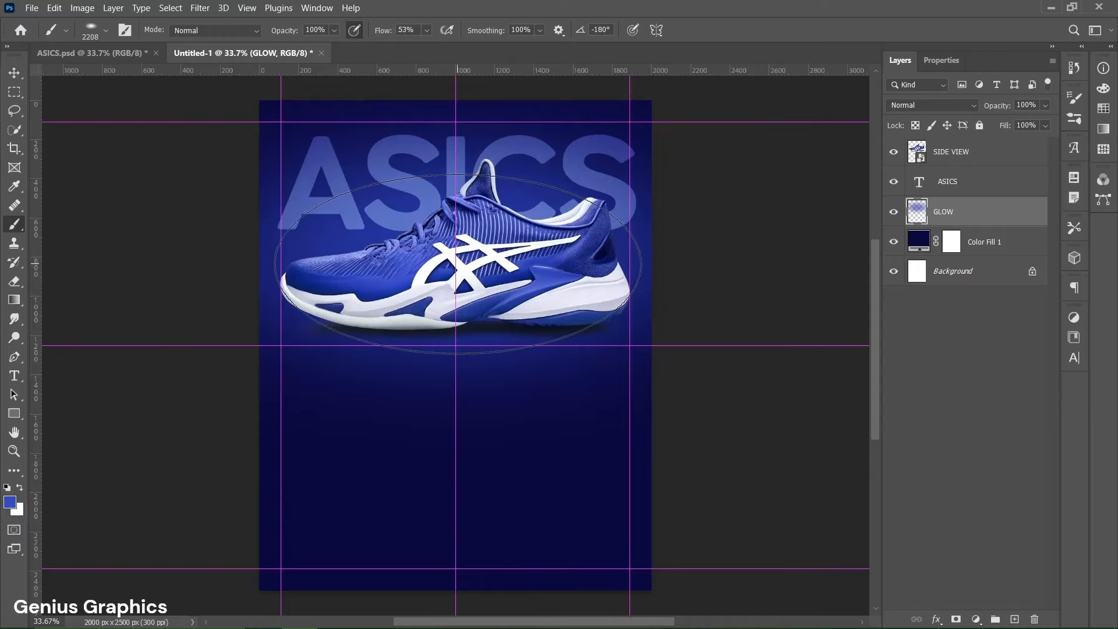
left_click(458, 267)
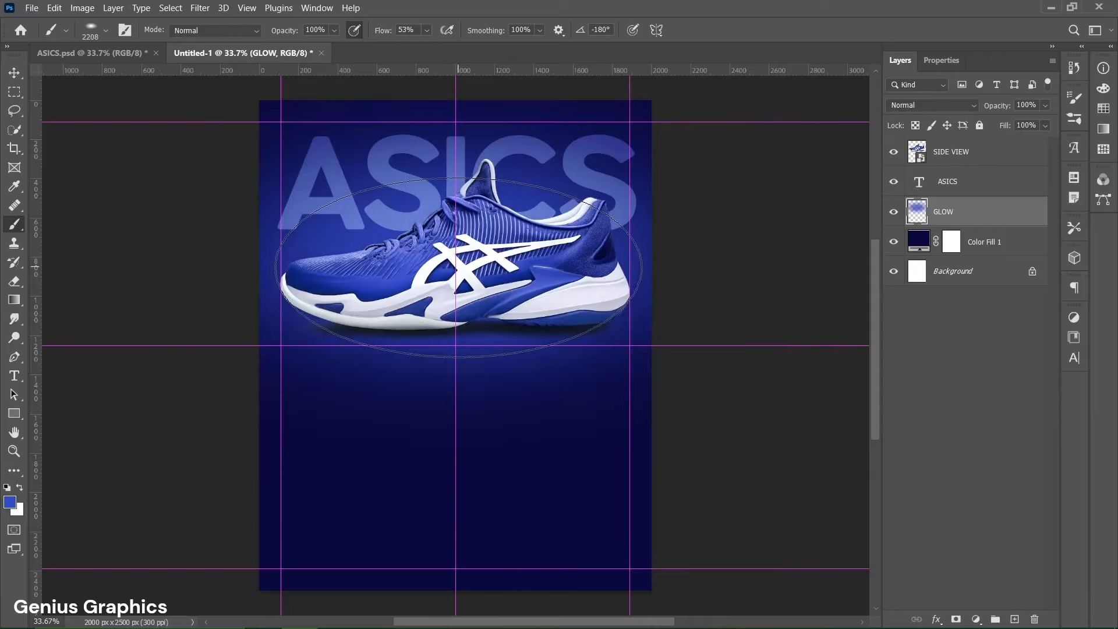
Brighten the glow's center with a light blue dab of about 1785 px and pale, near-white dabs of about 1481 px.
left_click(352, 252, "alt")
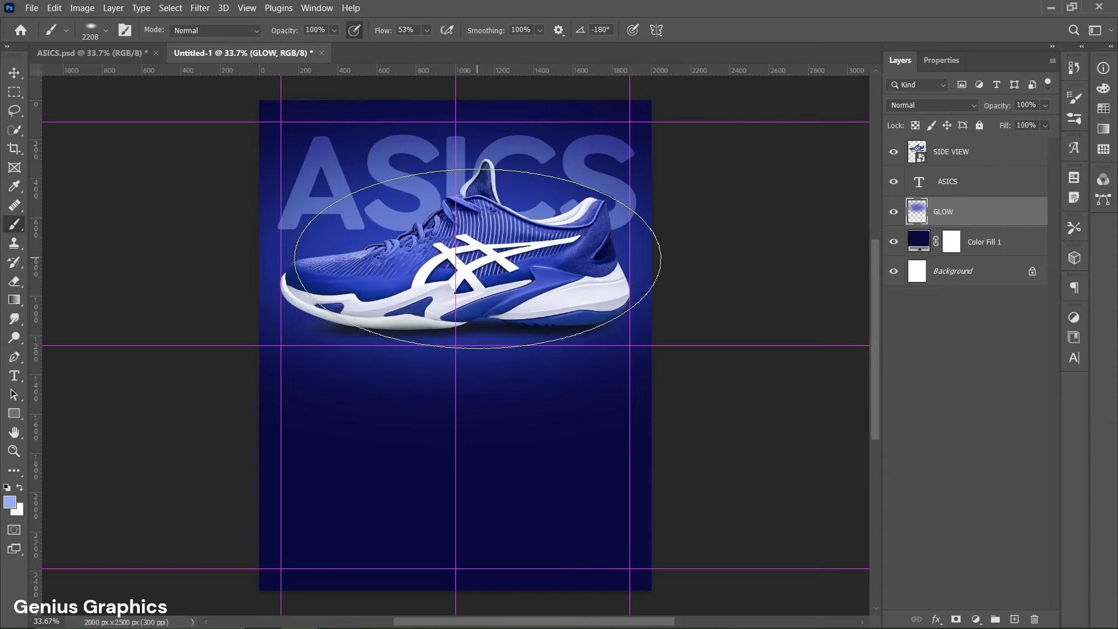
mouse_move(465, 255)
left_mouse_down()
mouse_move(436, 262)
mouse_move(462, 268)
left_mouse_up()
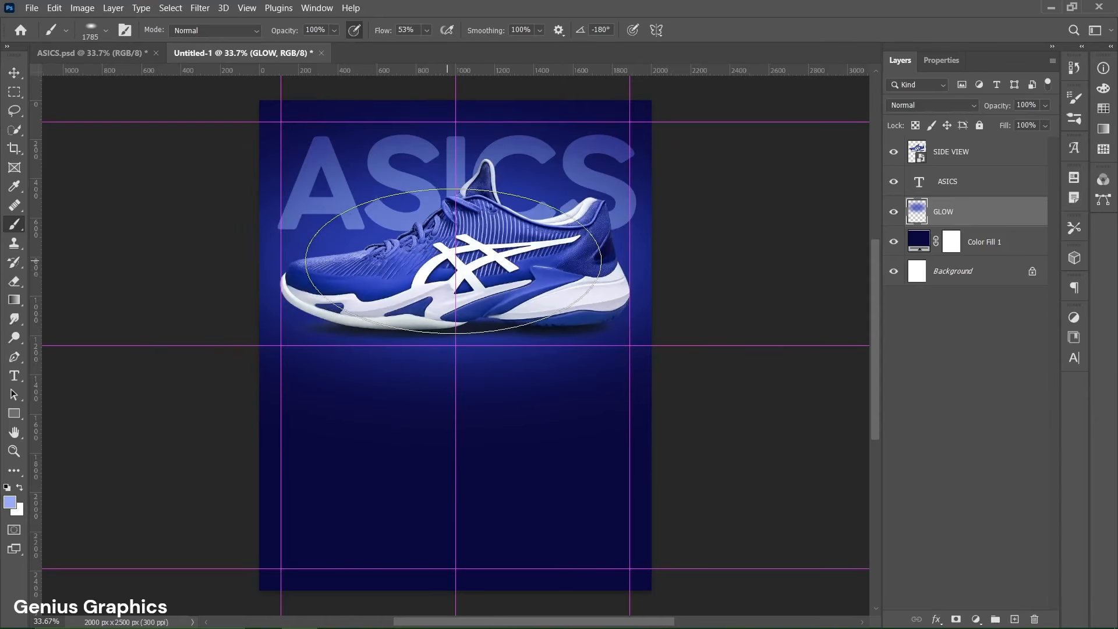
left_click(463, 268)
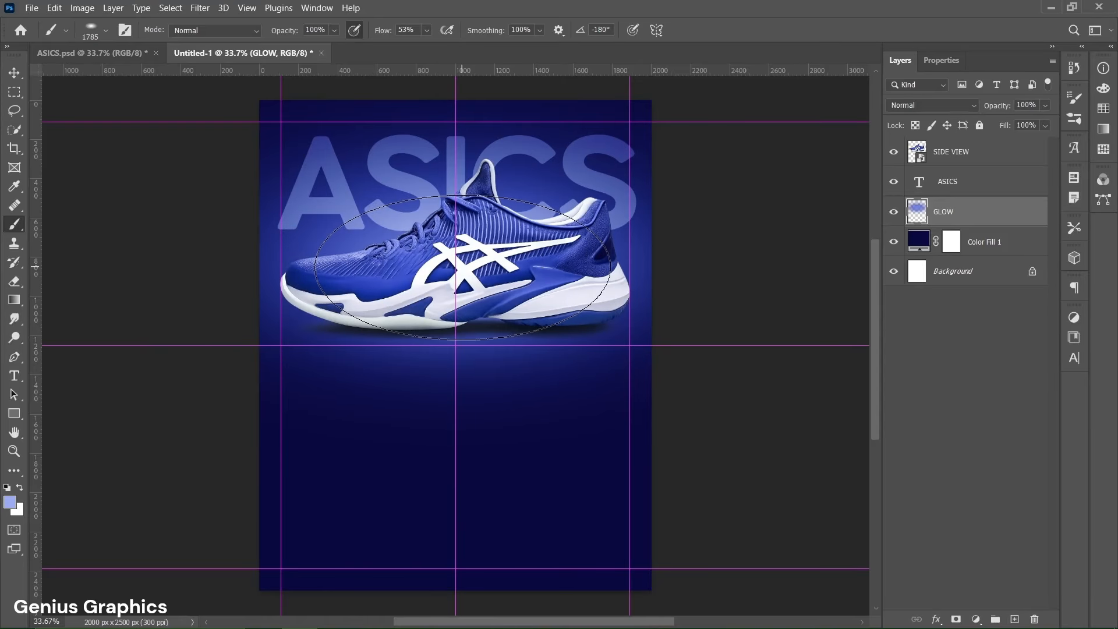
left_click(449, 288, "alt")
mouse_move(448, 288)
left_mouse_down()
mouse_move(439, 279)
mouse_move(458, 271)
left_mouse_up()
left_click(462, 271)
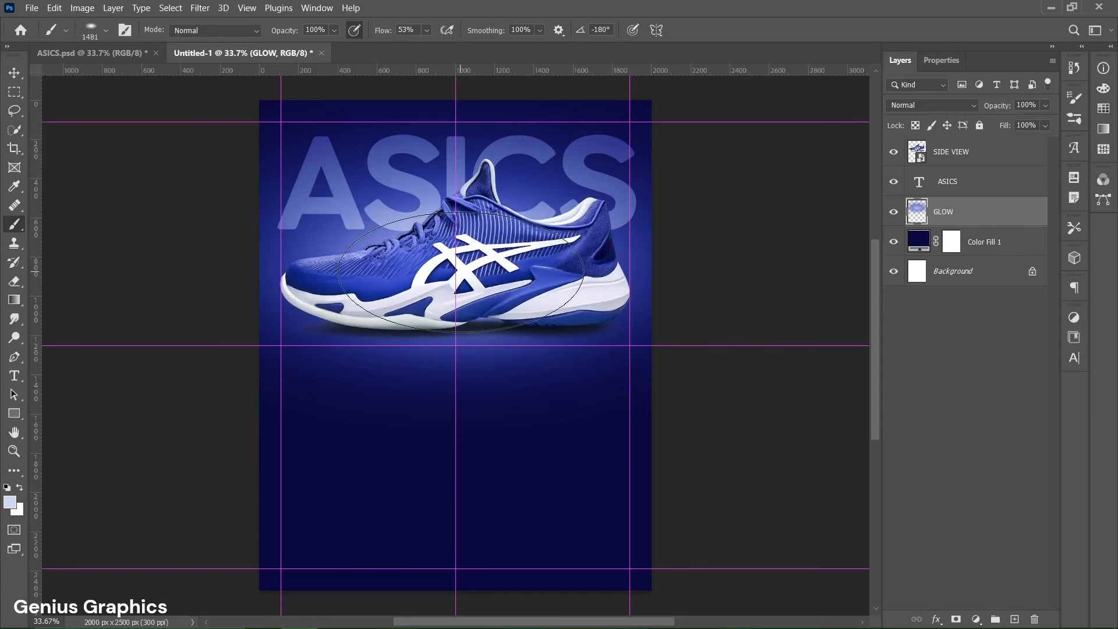
left_click(461, 272)
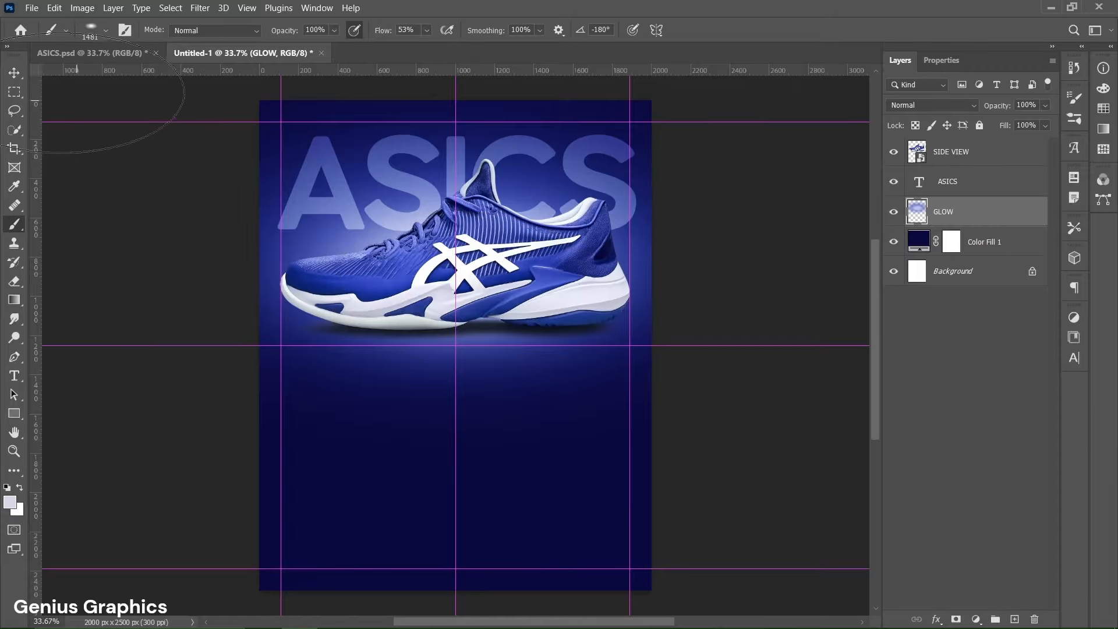
Set the GLOW layer's opacity to 95% and make the SIDE VIEW layer active.
left_click(15, 76)
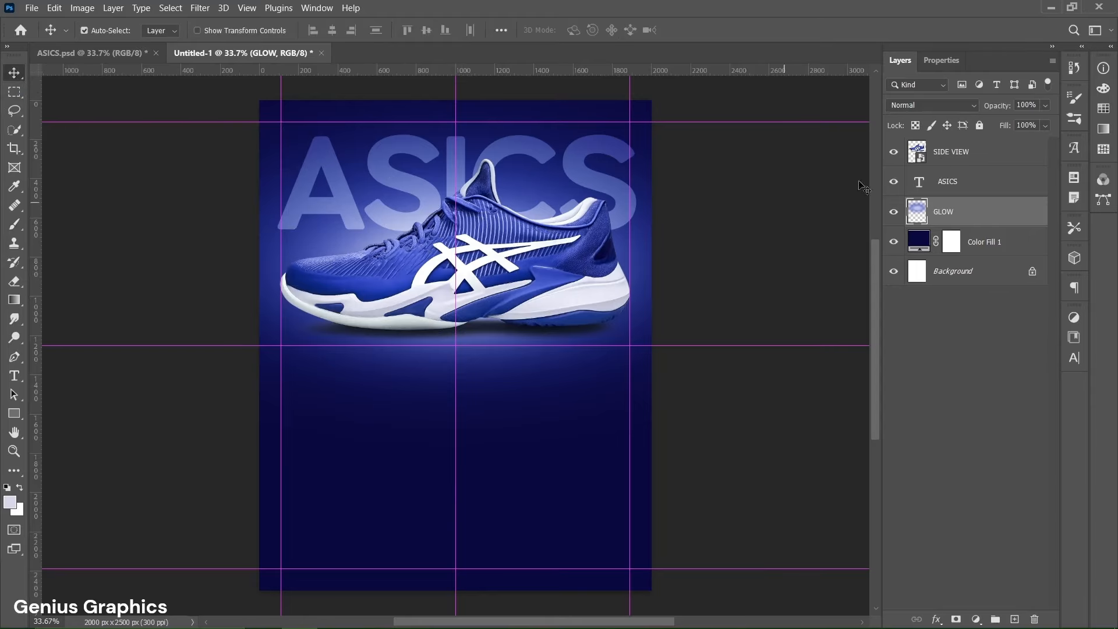
left_click_drag(1006, 107, 1033, 106)
left_click_drag(985, 164, 960, 165)
type("95")
left_click(1009, 159)
Create an 800 × 675 px rounded rectangle with 75 px corner radii in the lower part of the poster.
left_click(14, 412)
left_click(58, 416)
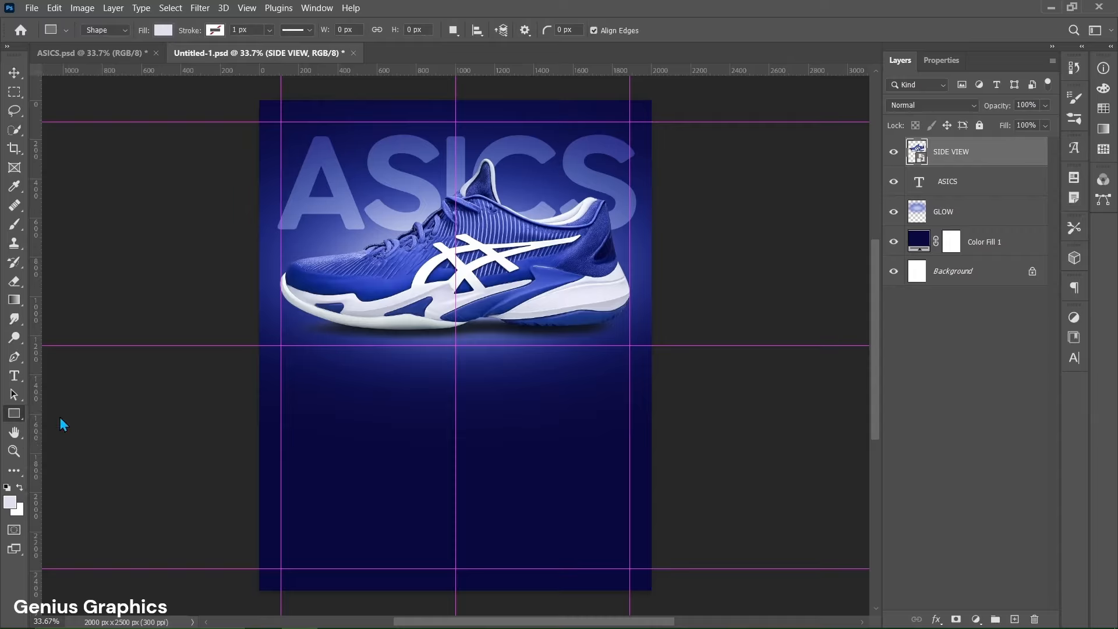
left_click(455, 439)
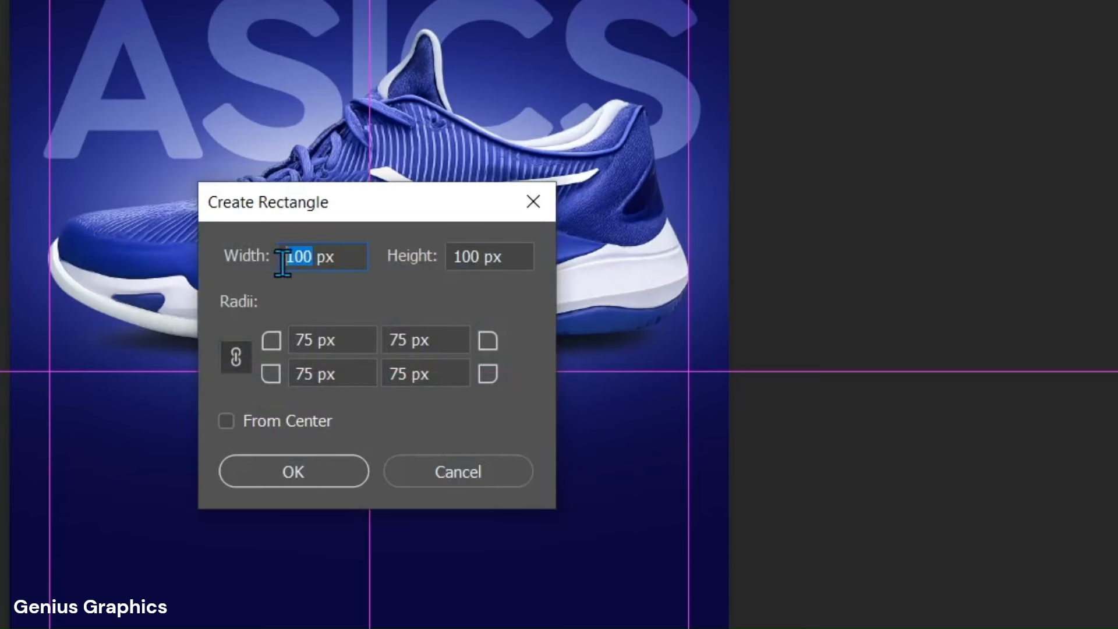
type("800")
left_click_drag(474, 262, 447, 262)
type("675")
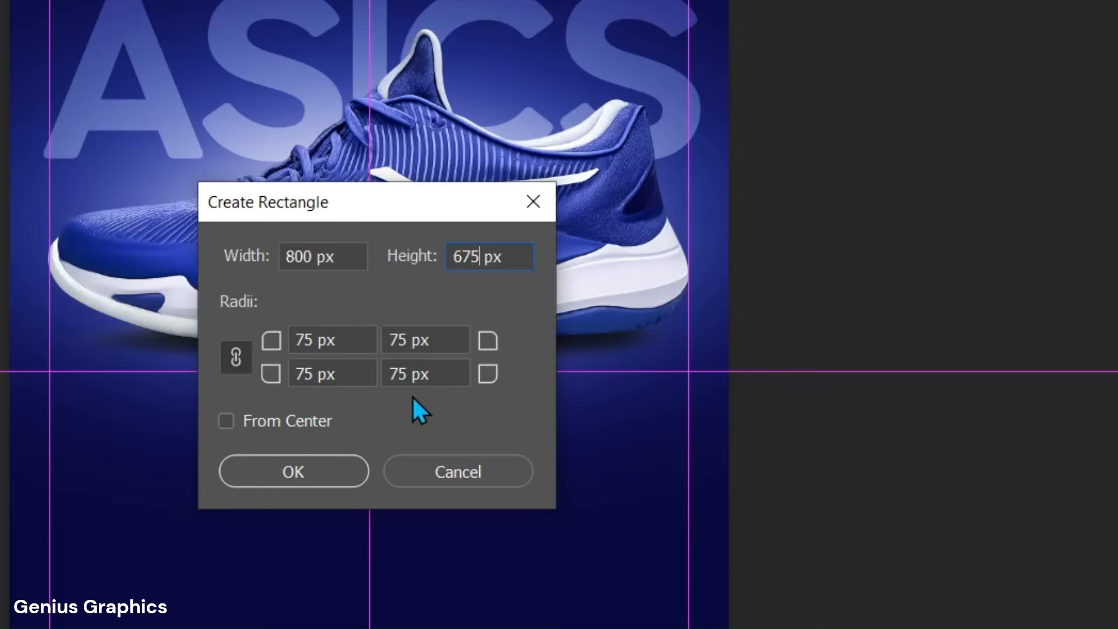
left_click(333, 478)
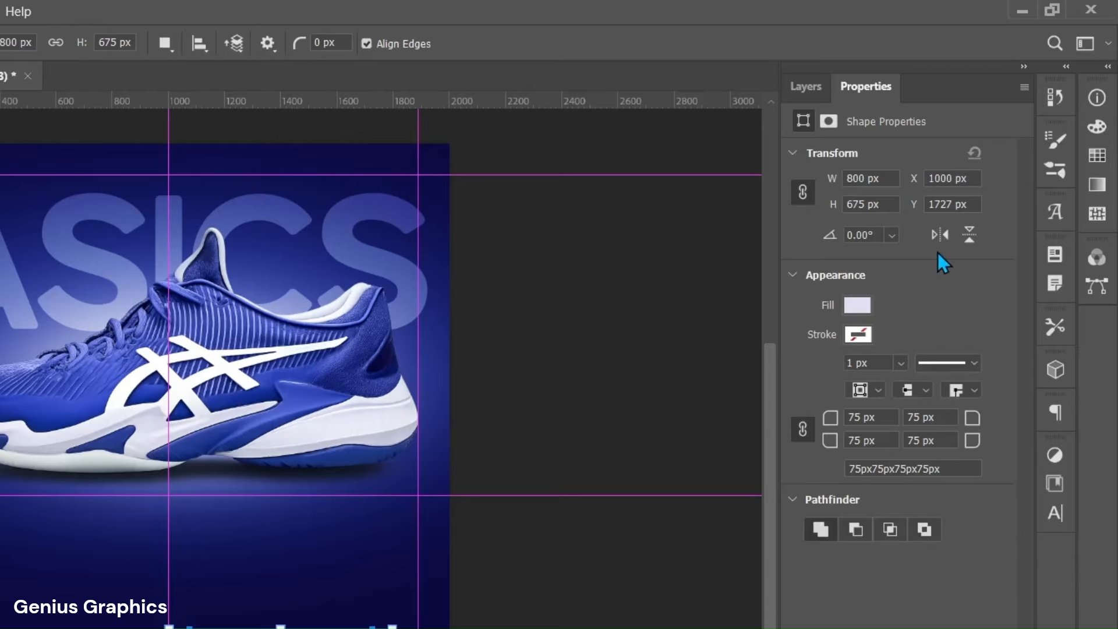
Give the rounded rectangle a solid #e1e1f1 fill and no stroke.
left_click(858, 305)
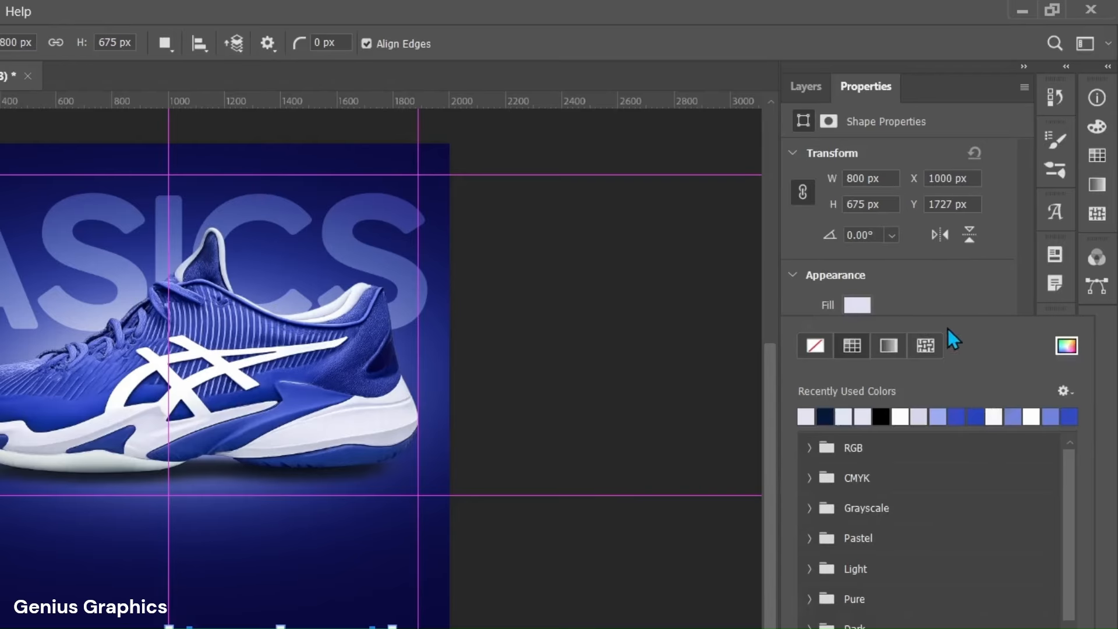
left_click(1067, 346)
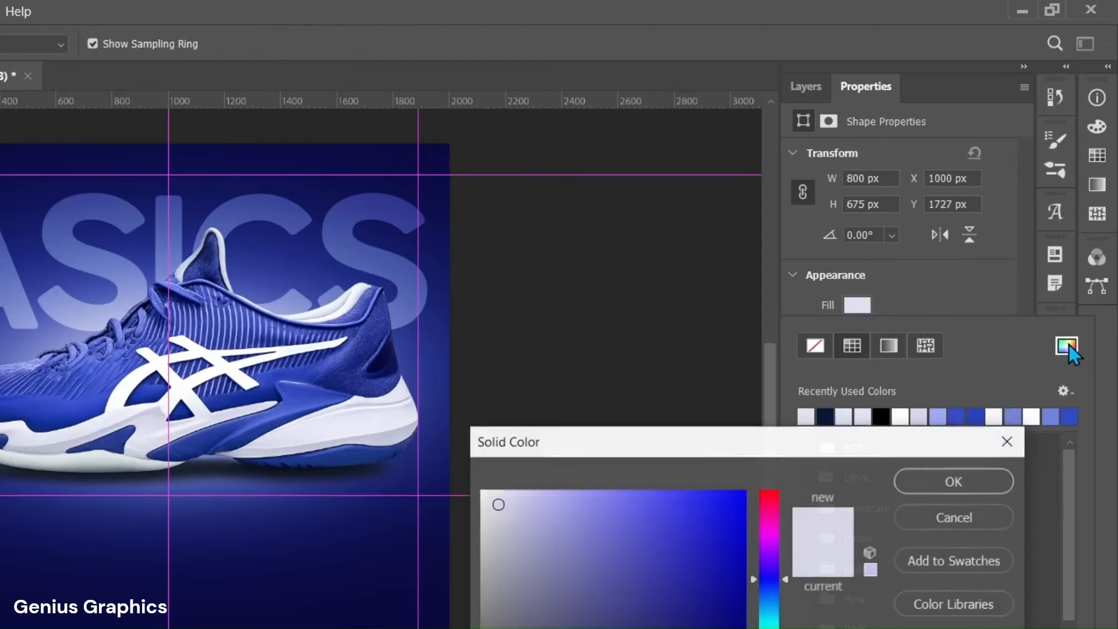
left_click(897, 560)
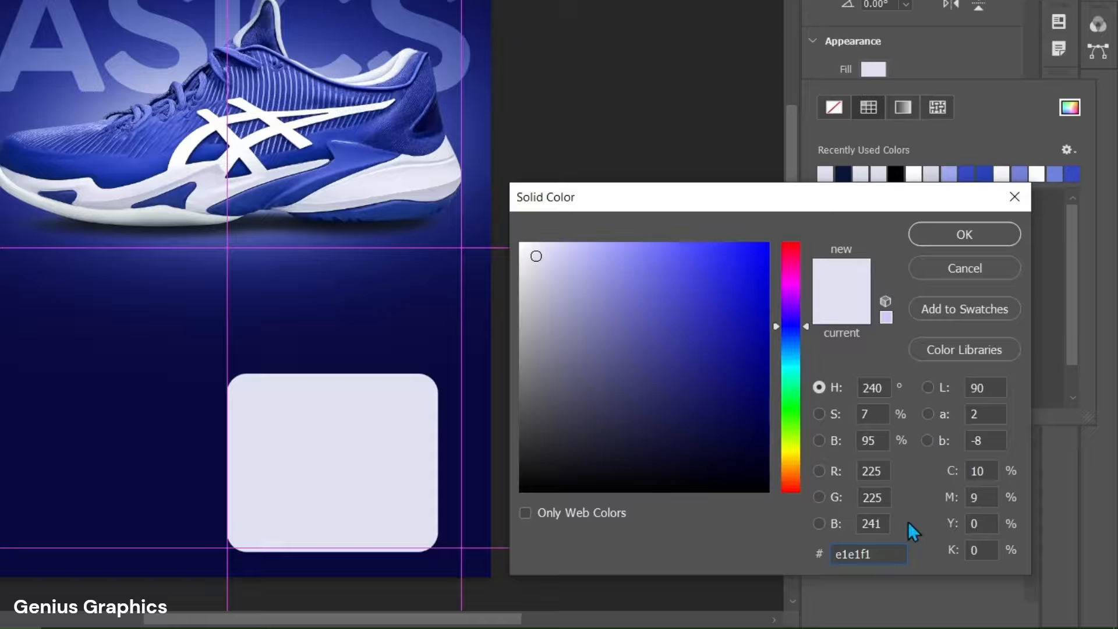
left_click(997, 222)
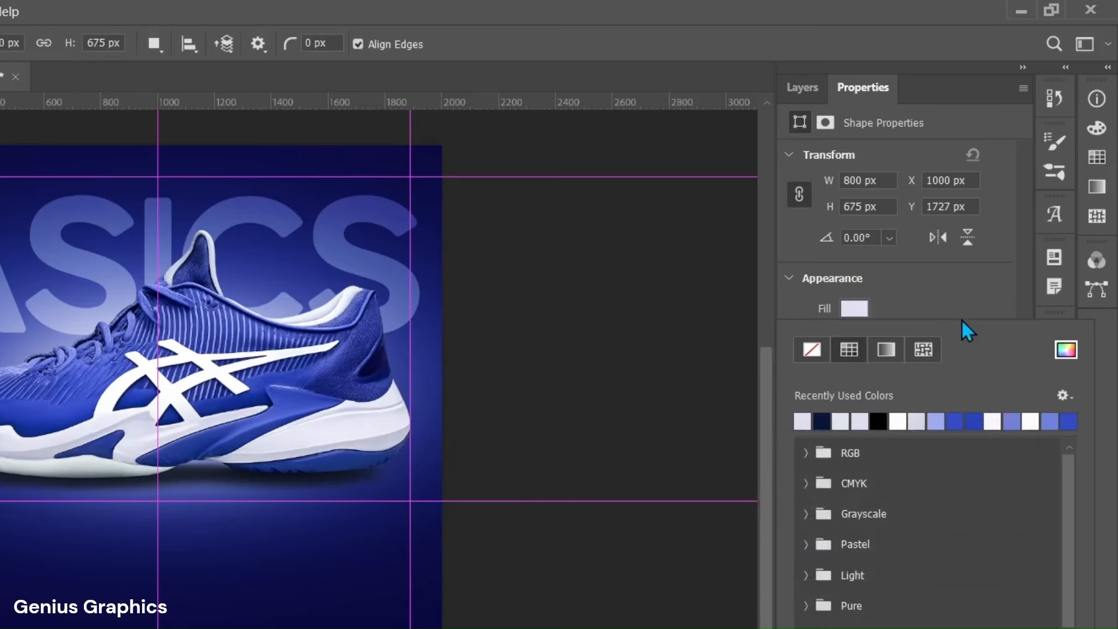
left_click(861, 339)
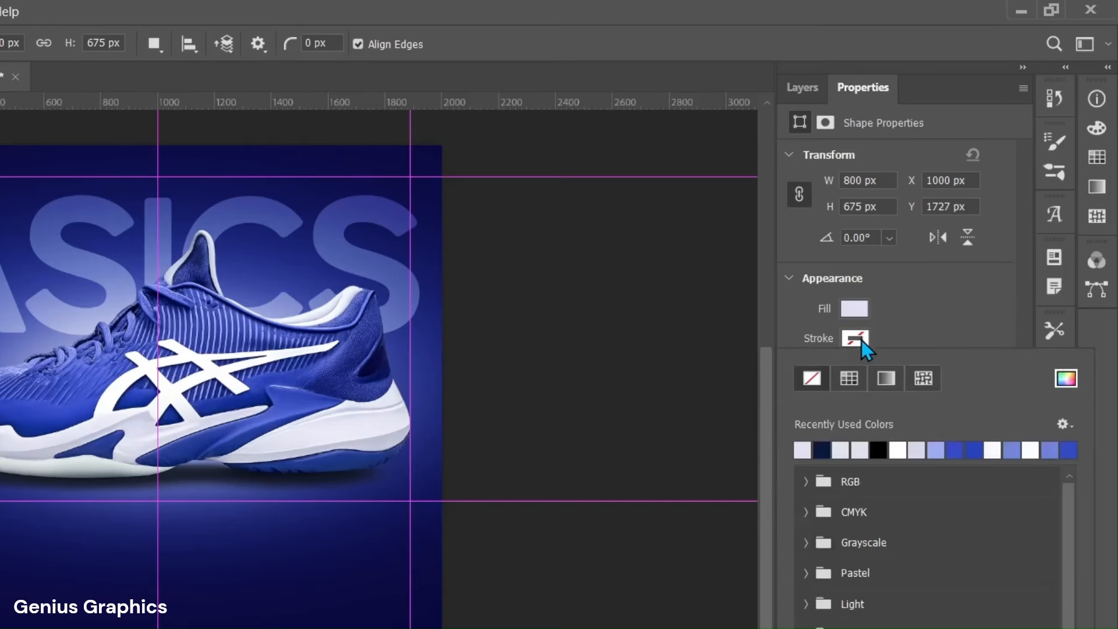
left_click(905, 334)
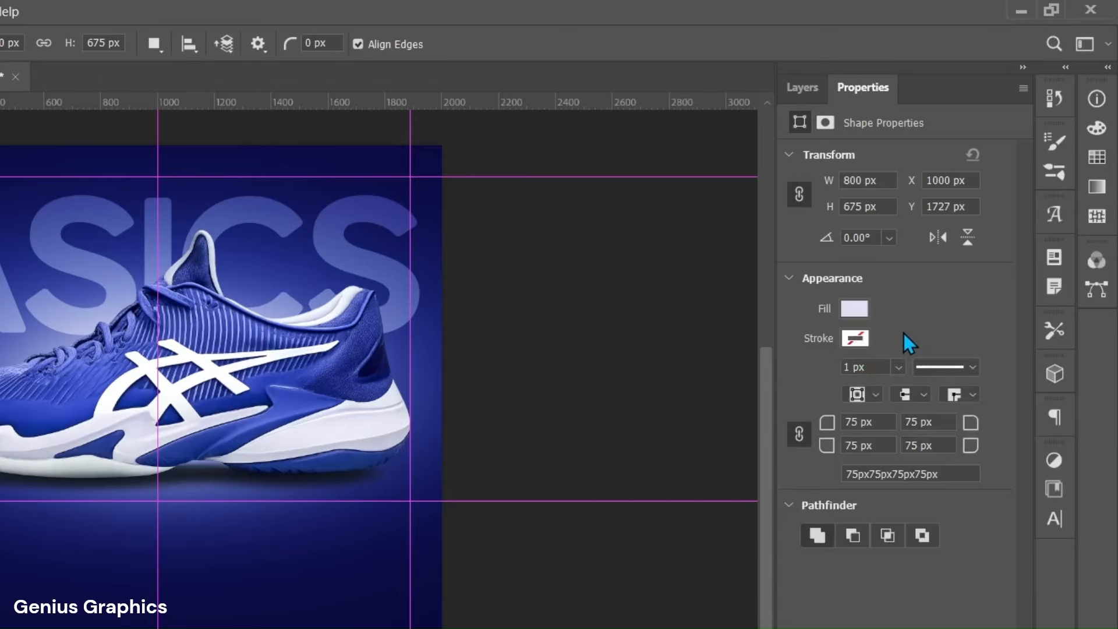
Rasterize the Rectangle 1 layer and align the card with the poster's right and bottom margin guides.
left_click(801, 94)
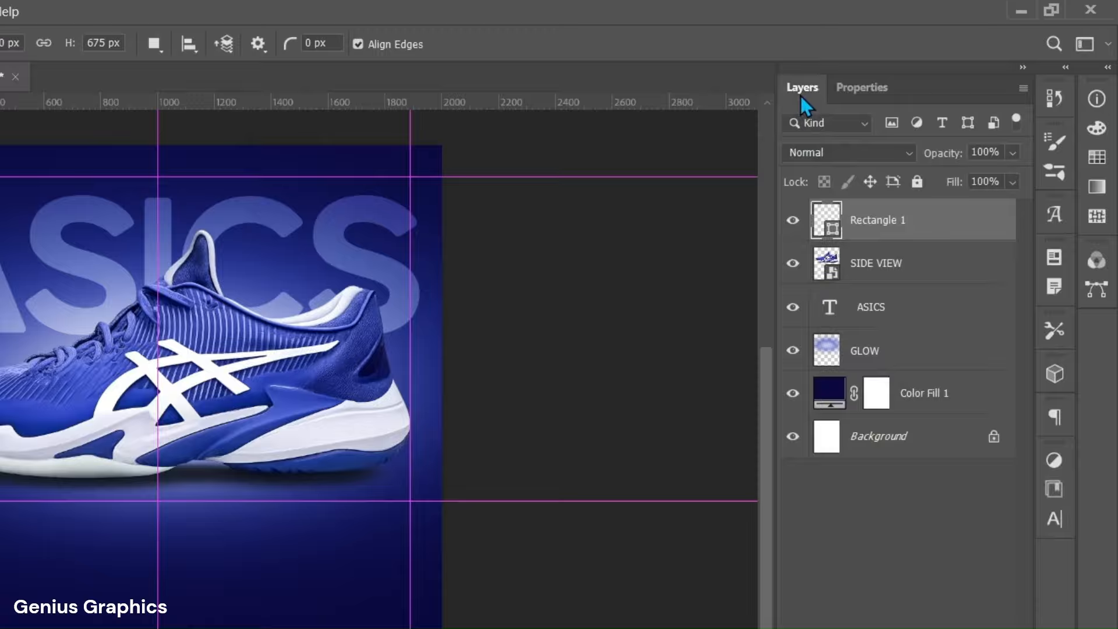
right_click(945, 220)
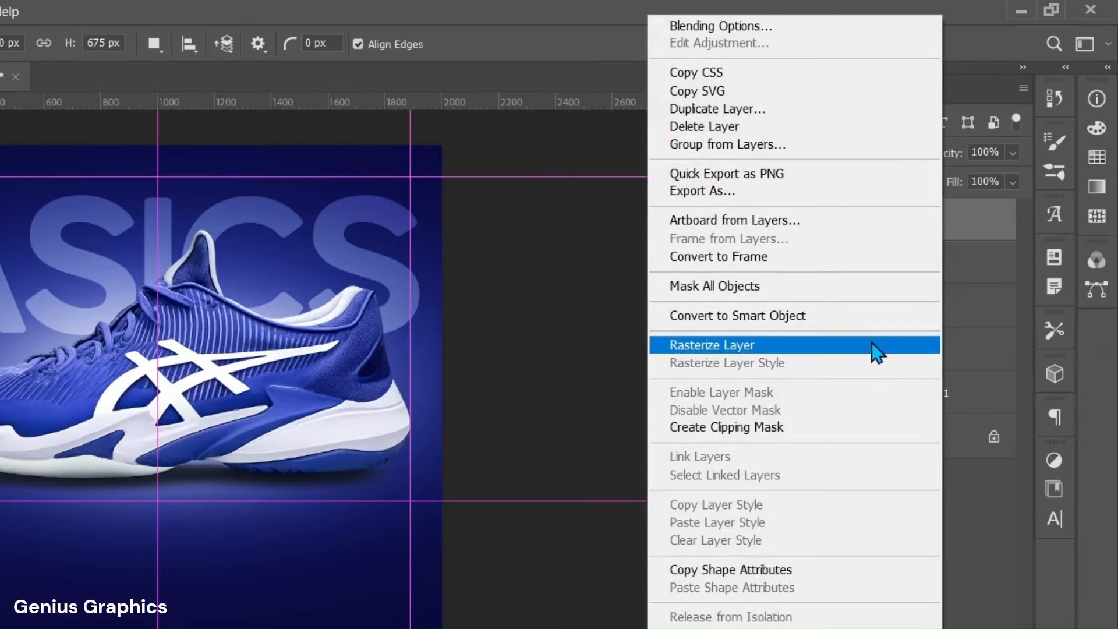
left_click(876, 348)
key("v")
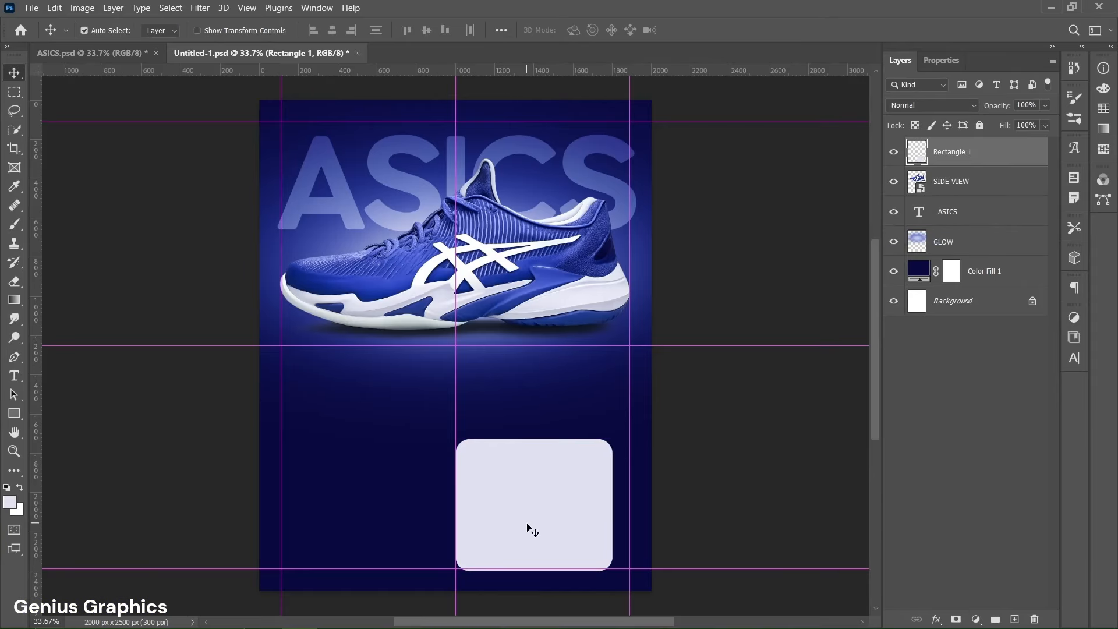
left_click_drag(530, 523, 543, 515)
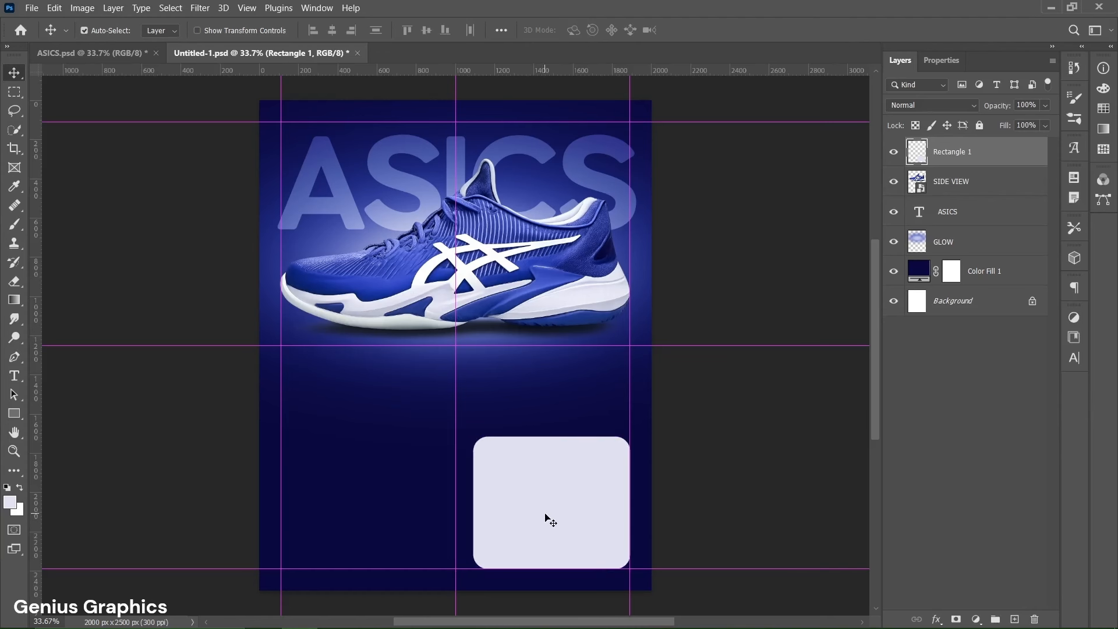
Start a text layer near the card's upper-left corner in Causten Bold, 16 pt, colored #08153a.
left_click(21, 379)
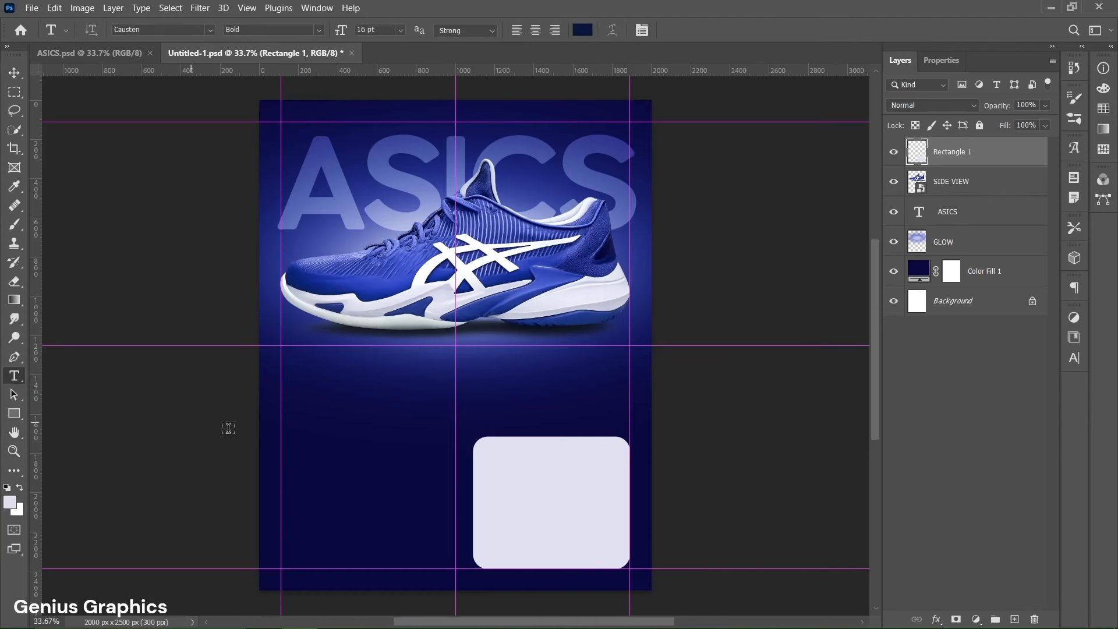
left_click(492, 459)
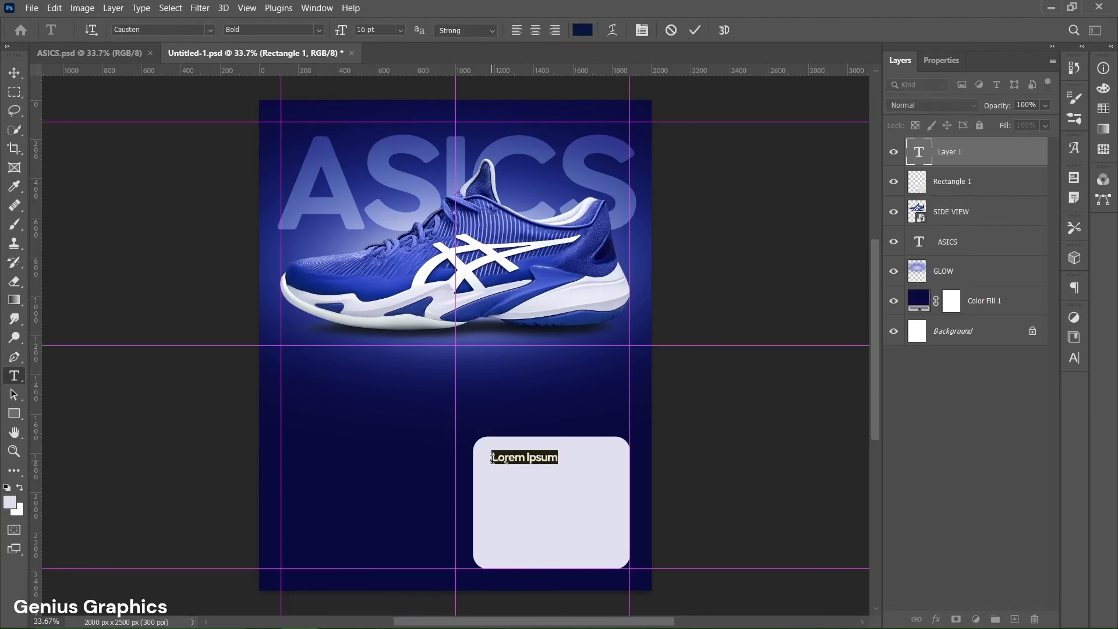
left_click(942, 62)
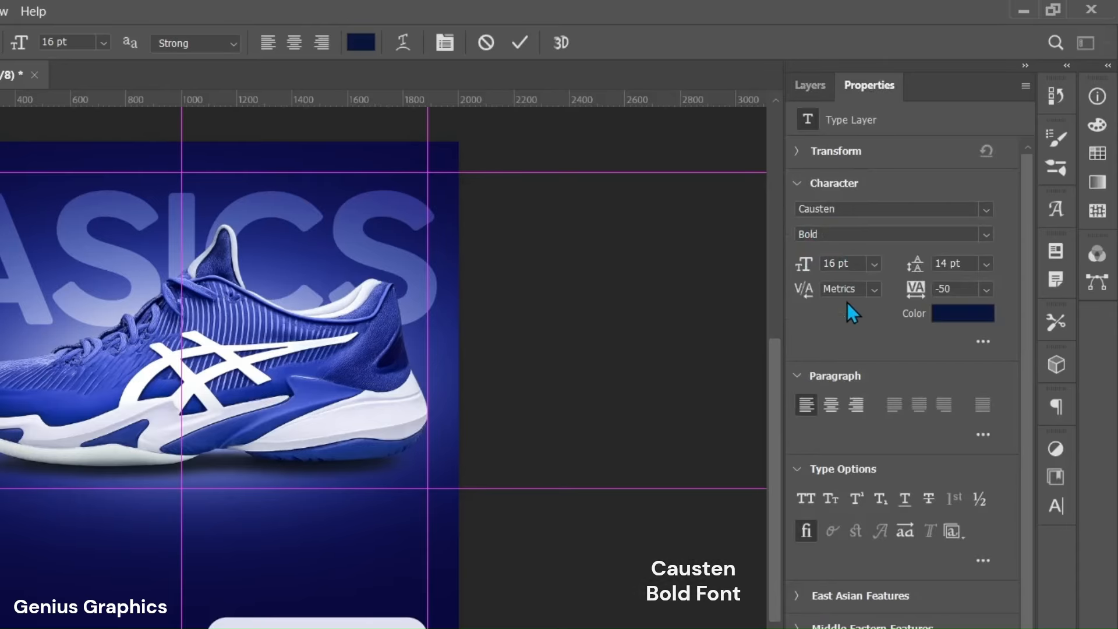
left_click(961, 314)
left_click(880, 549)
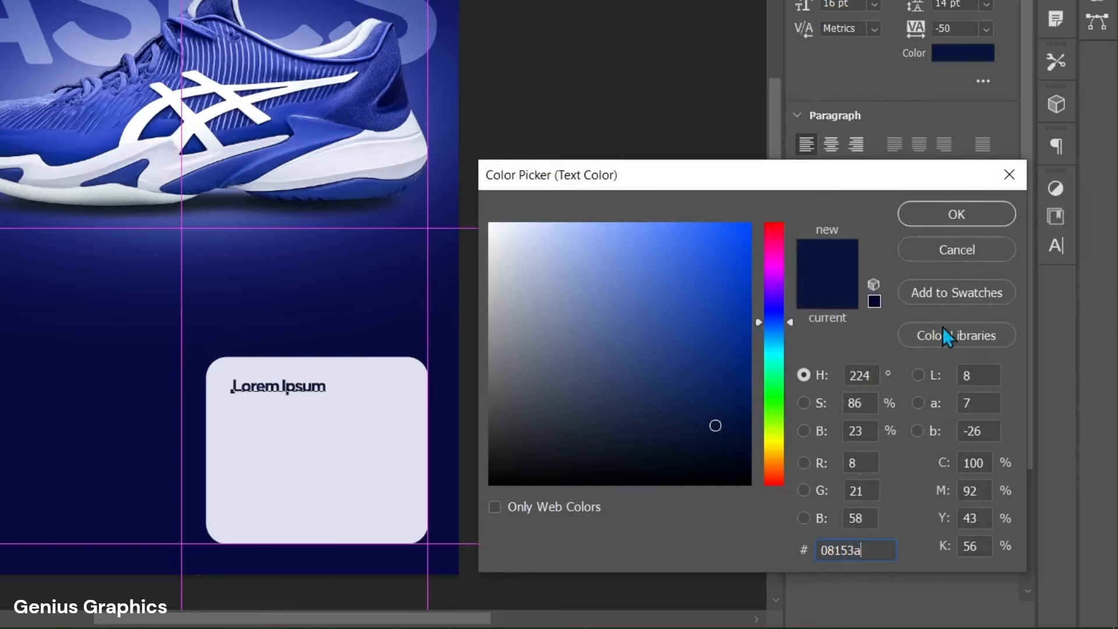
left_click(967, 216)
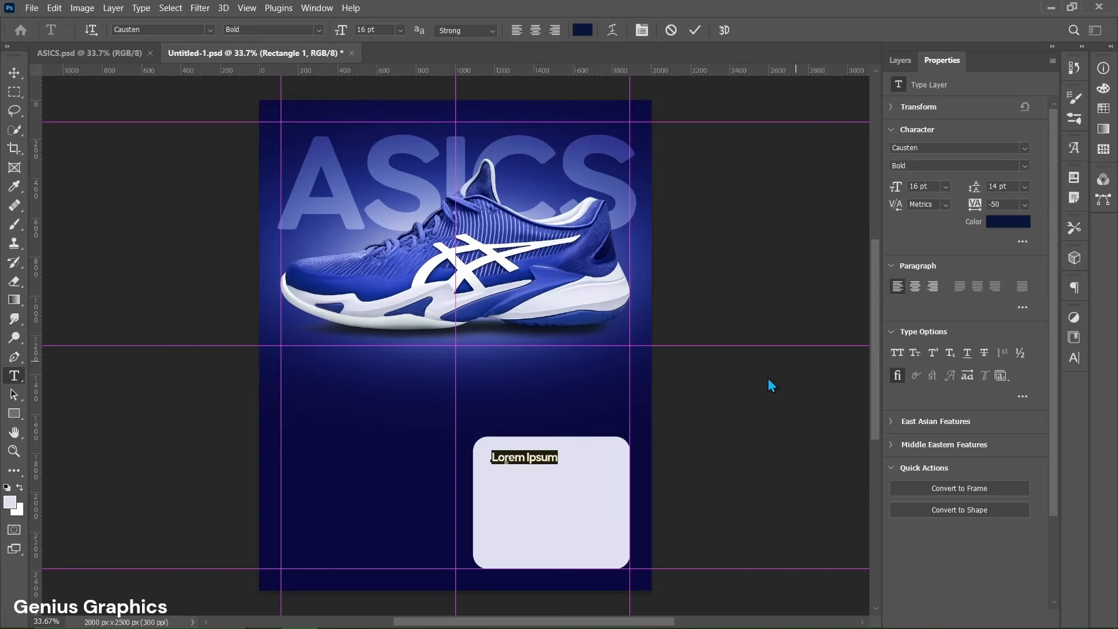
Enter the heading "PGUARD Toe Protector" and nudge it into place inside the card's upper-left corner.
type("P")
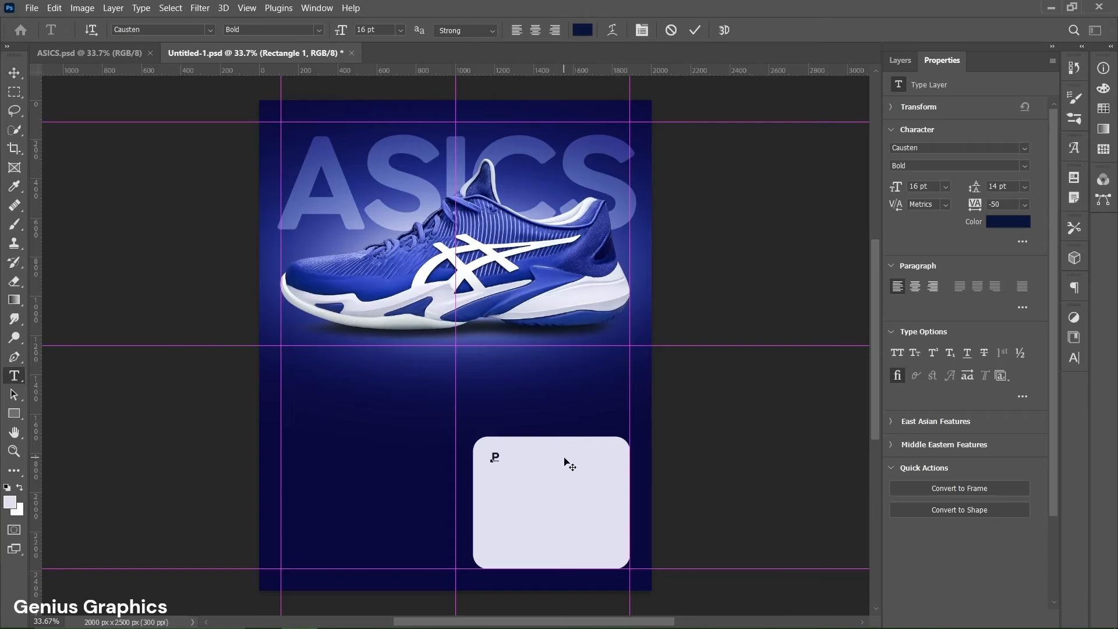
type("GUARD Toe Protector")
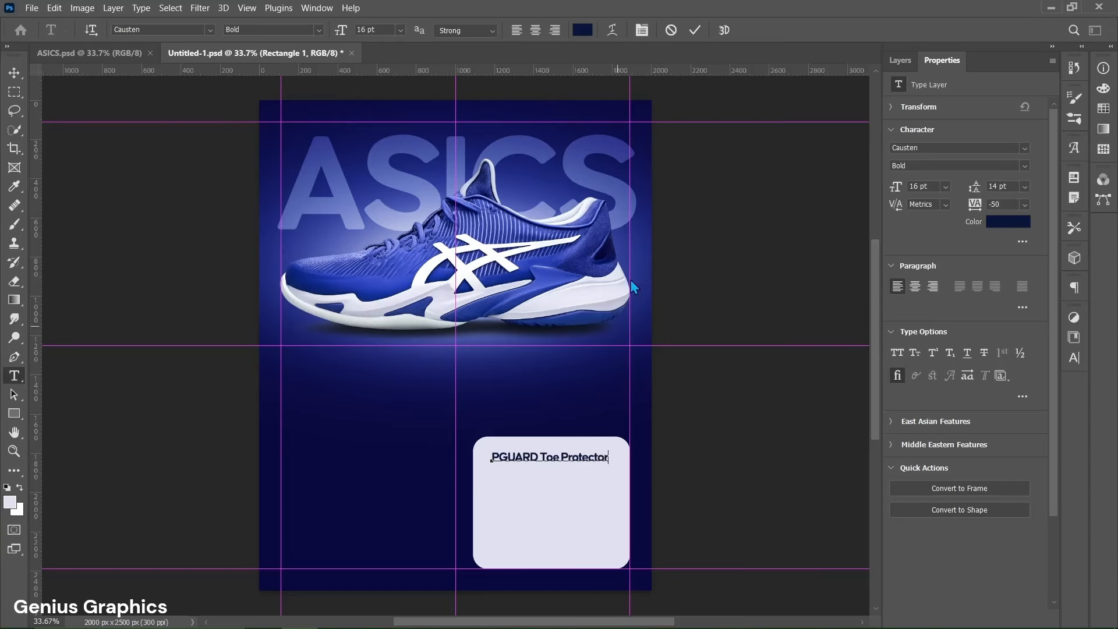
left_click(695, 32)
left_click(899, 60)
key("v")
left_click_drag(547, 462, 543, 460)
key("Down")
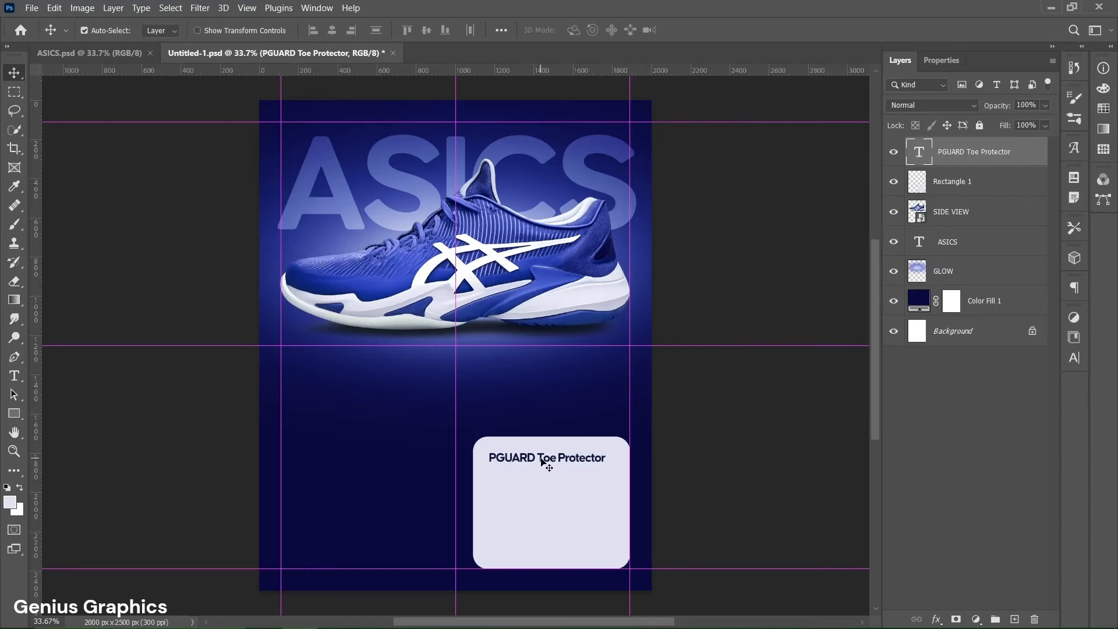
Duplicate the card heading just below itself and format the copy in Causten Regular, 12 pt, with 12 pt leading.
left_click_drag(542, 462, 542, 479)
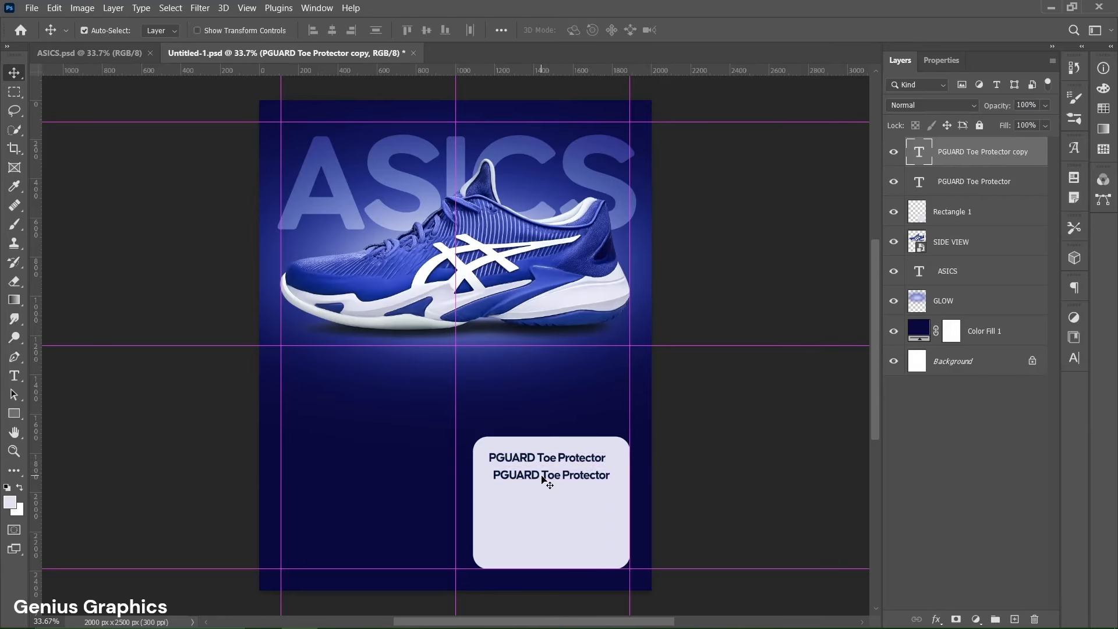
double_click(548, 475)
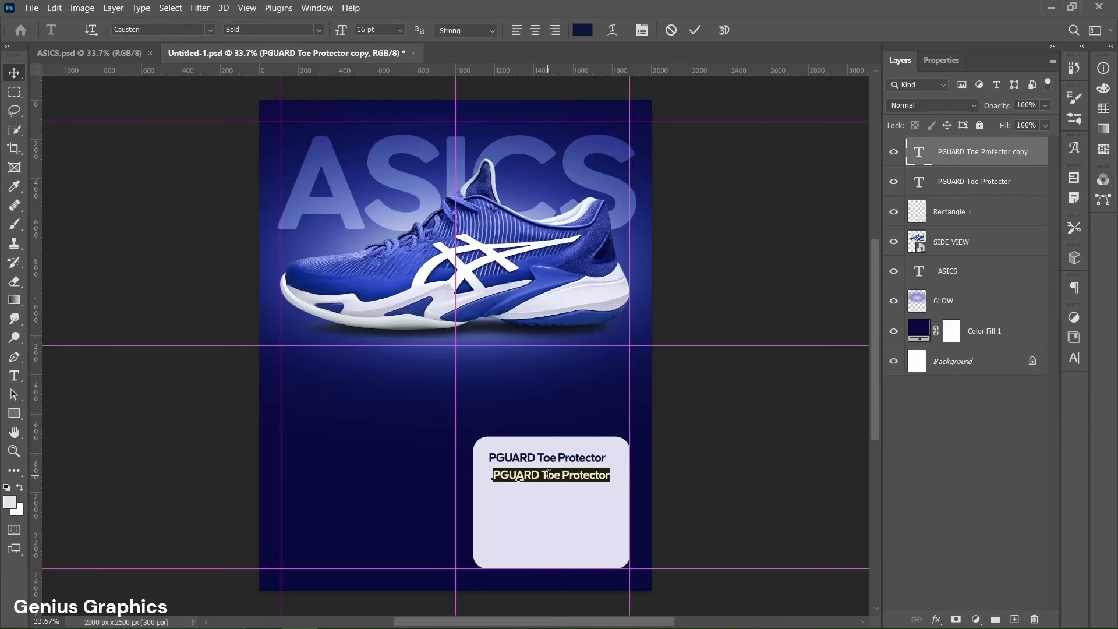
left_click(942, 61)
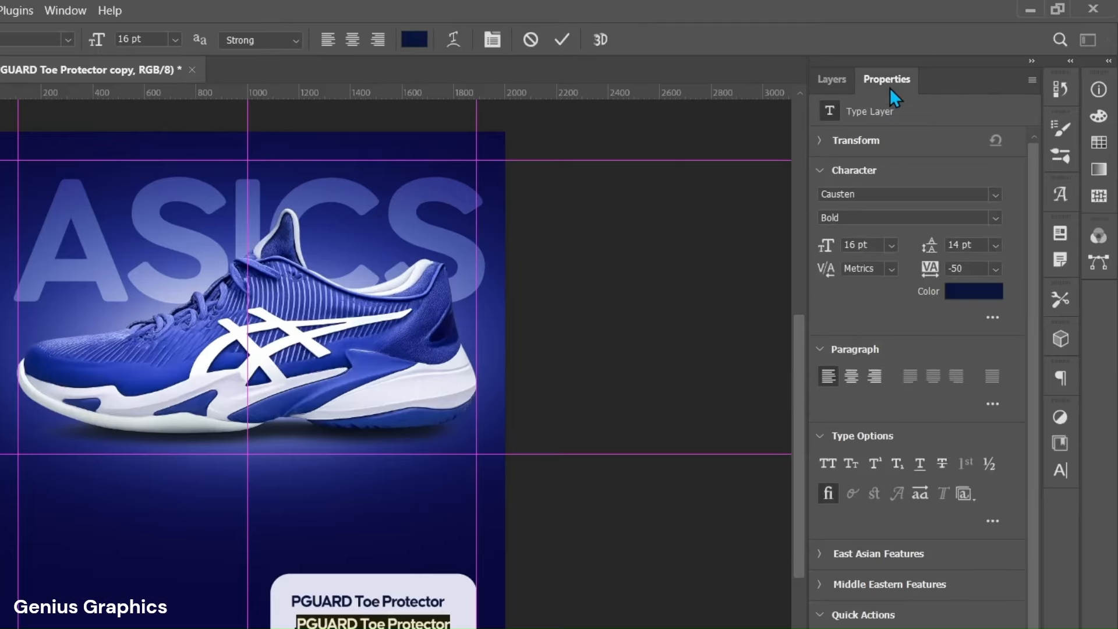
left_click(995, 218)
left_click(923, 238)
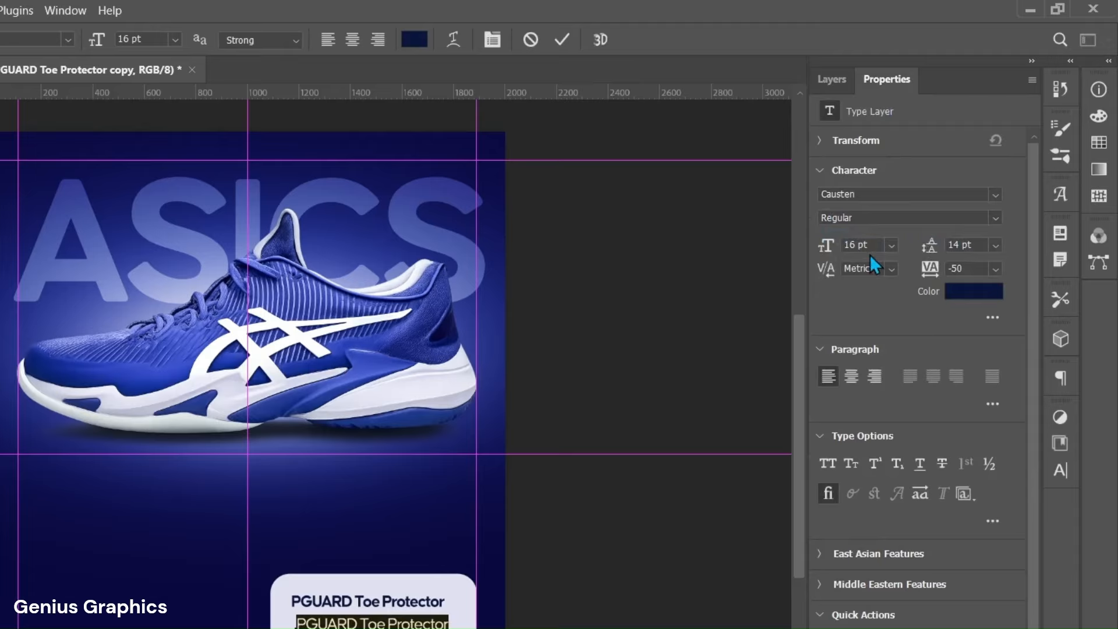
left_click(889, 247)
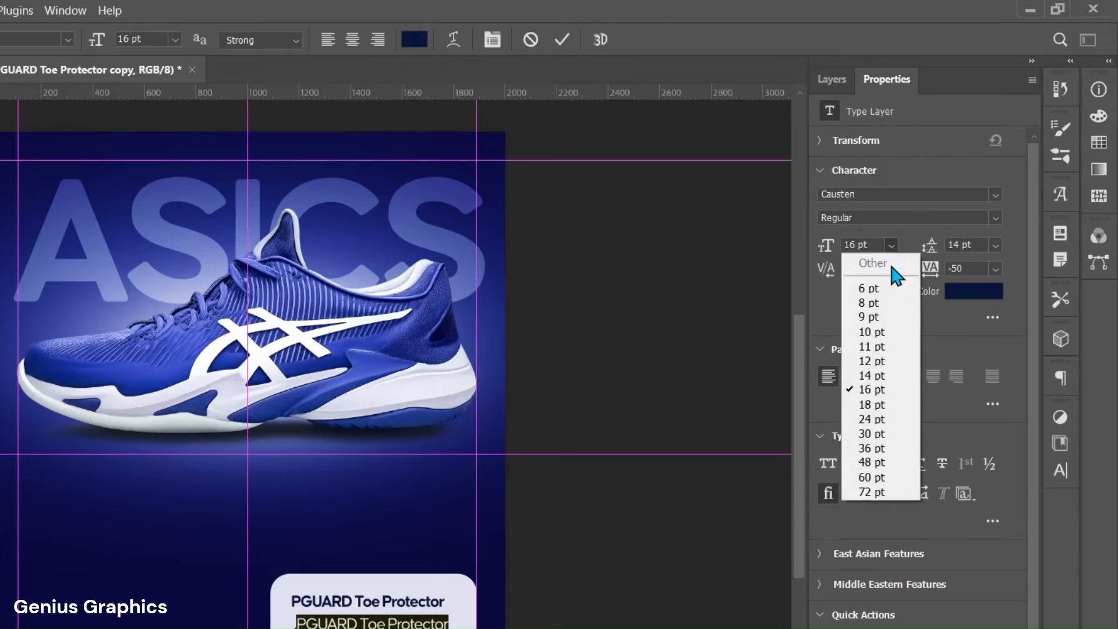
left_click(882, 360)
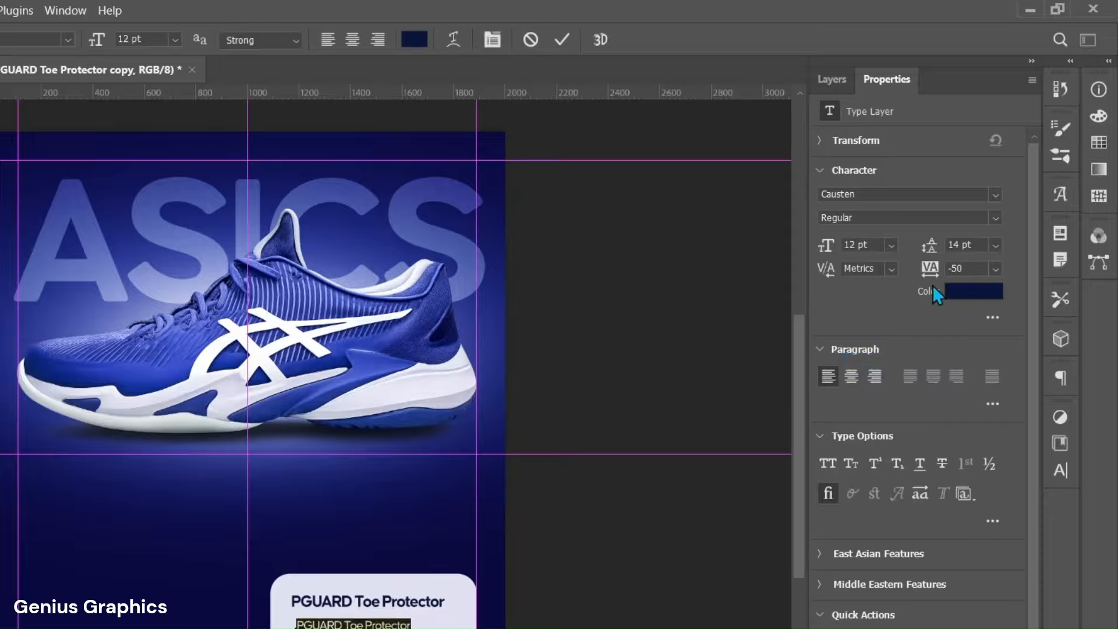
left_click(996, 246)
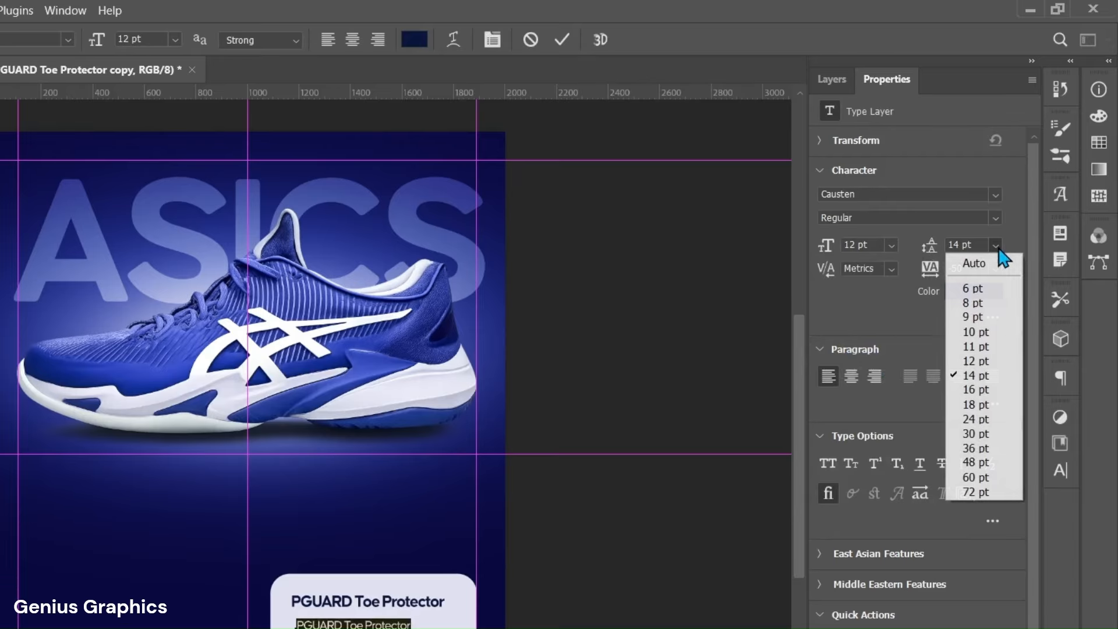
left_click(984, 362)
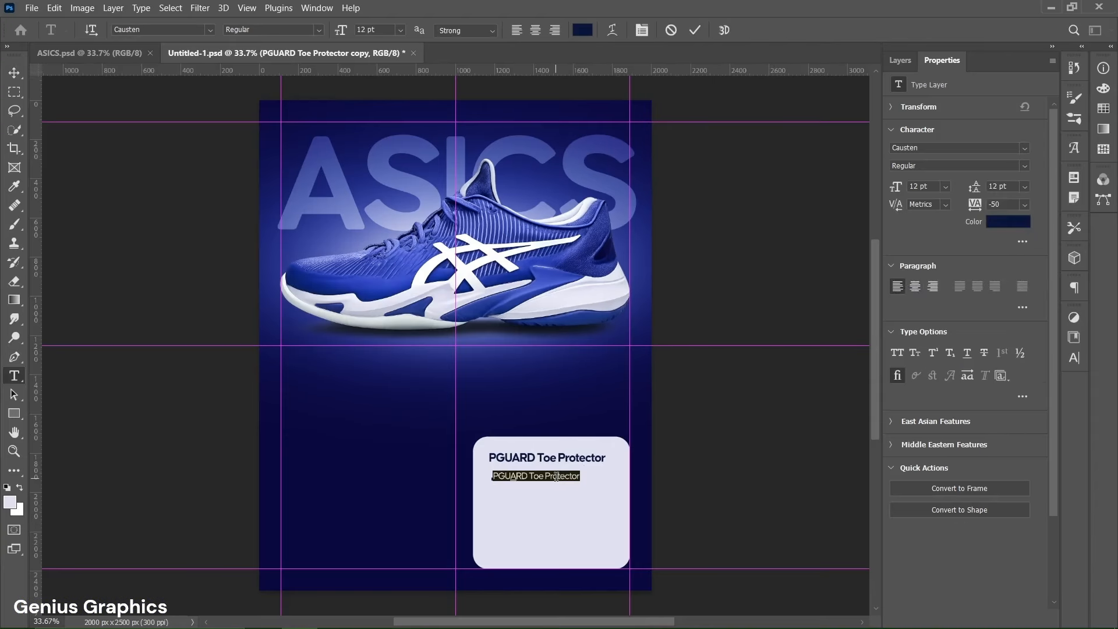
Replace the copied text with "Toe protection designed for enhanced durability." on two lines and left-align it directly beneath the card heading.
type("Toe protection designed for enhanced durability")
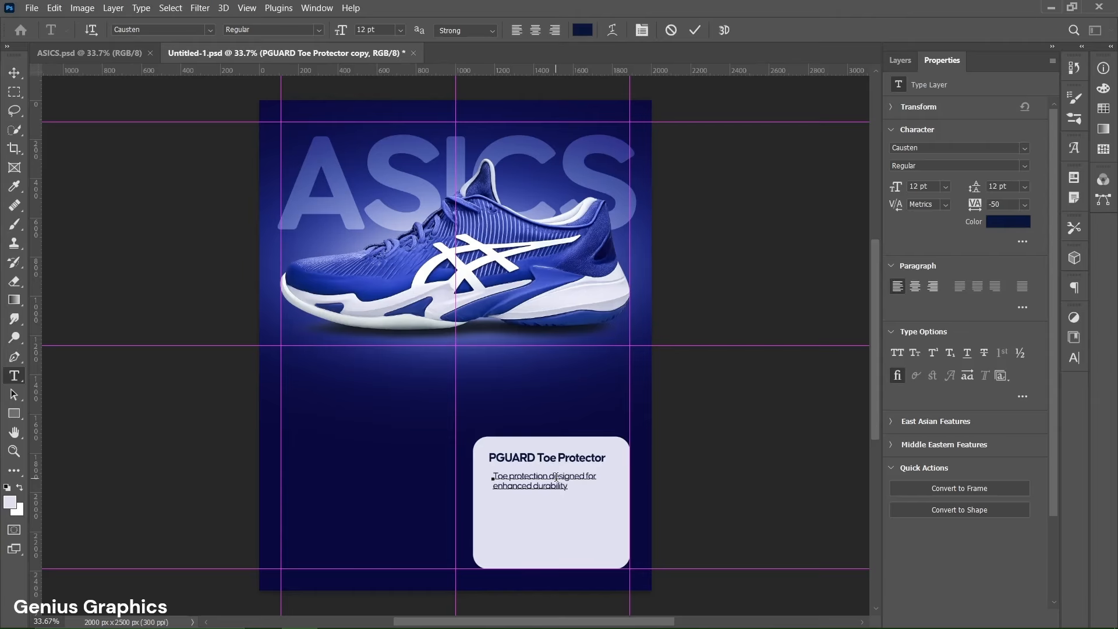
type(".")
left_click(700, 41)
key("v")
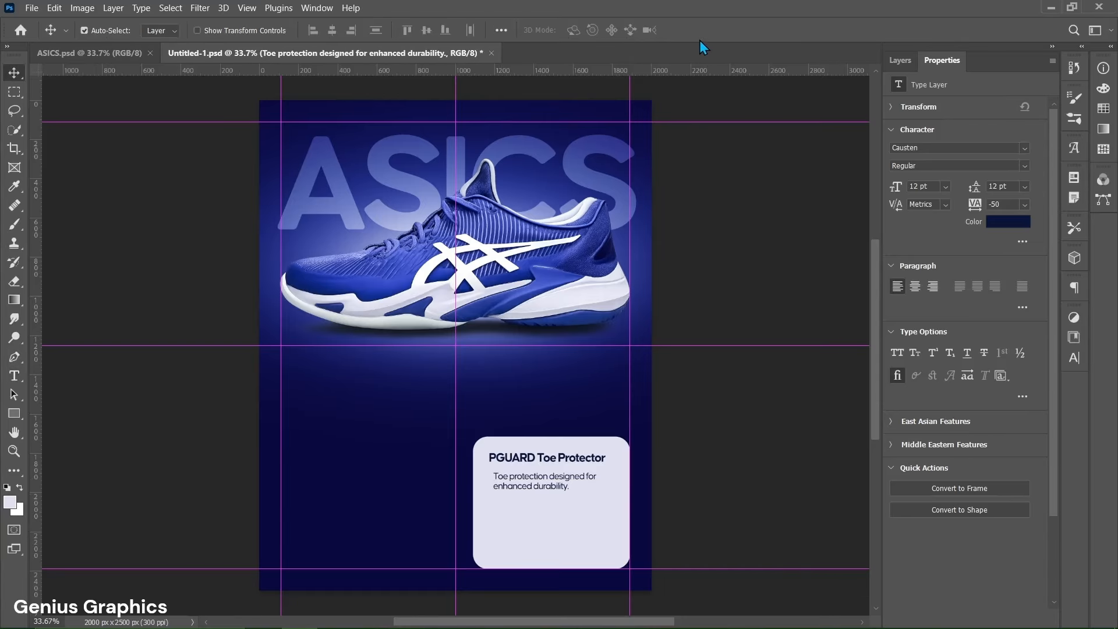
left_click(899, 60)
left_click_drag(532, 480, 527, 473)
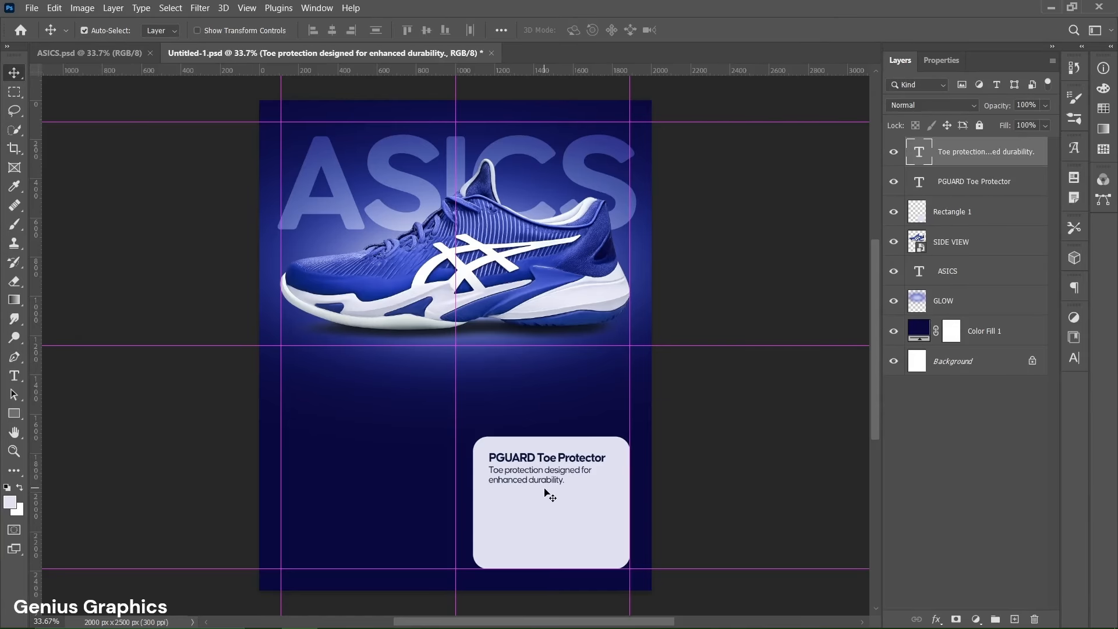
Place the ISO VIEW image as an embedded object, scaled to about 15.6%, between the large shoe and the card.
key("alt+f")
key("l")
left_click(327, 175)
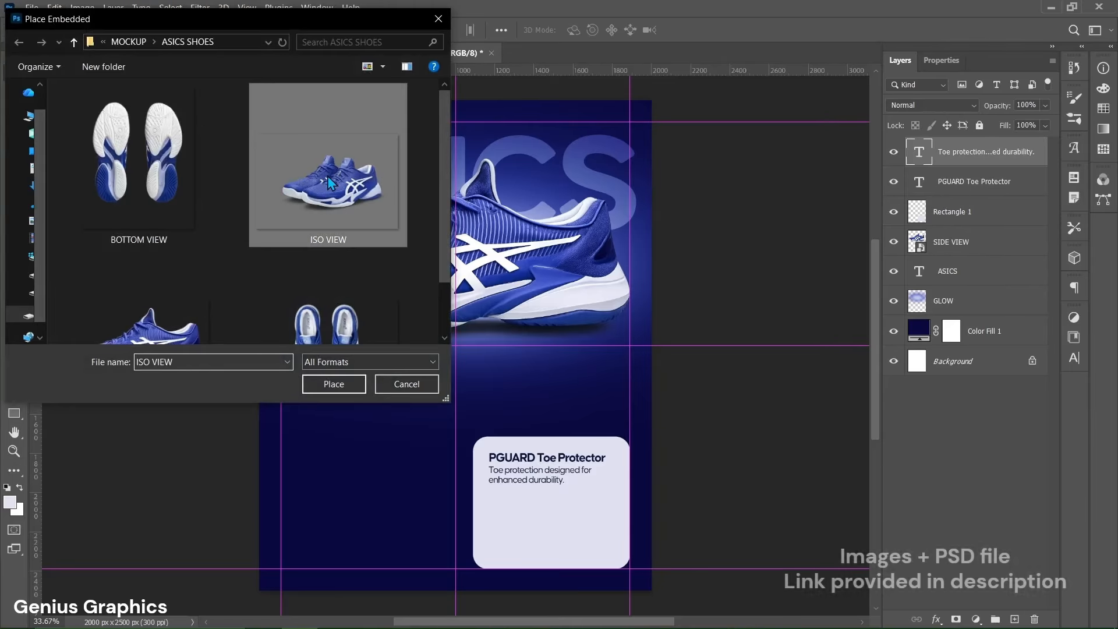
left_click(333, 387)
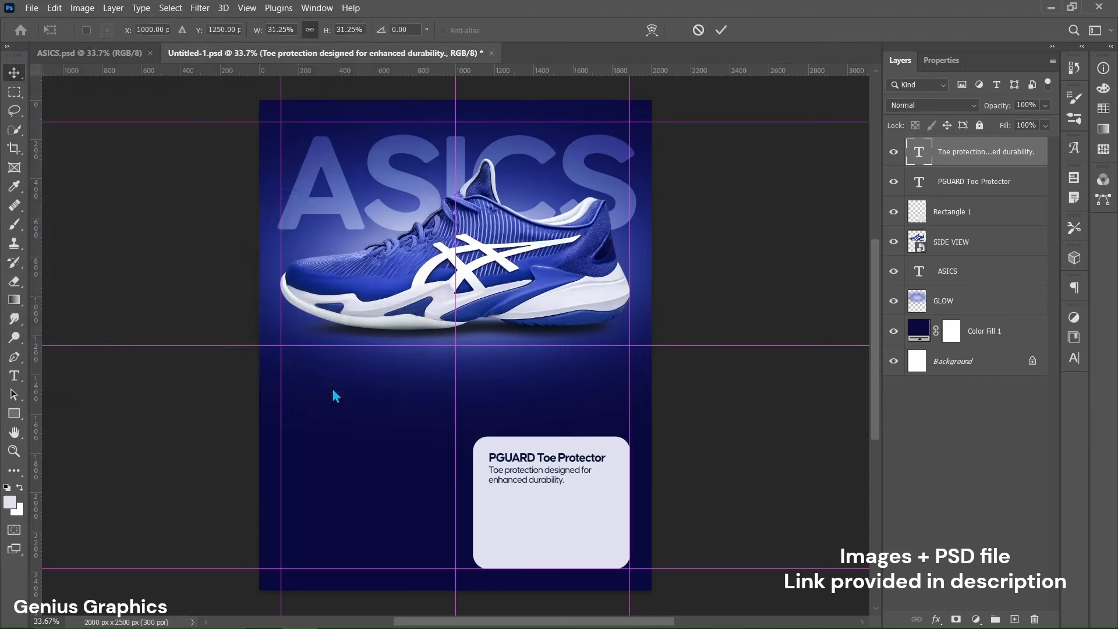
left_click_drag(259, 345, 460, 352)
left_click_drag(547, 365, 546, 390)
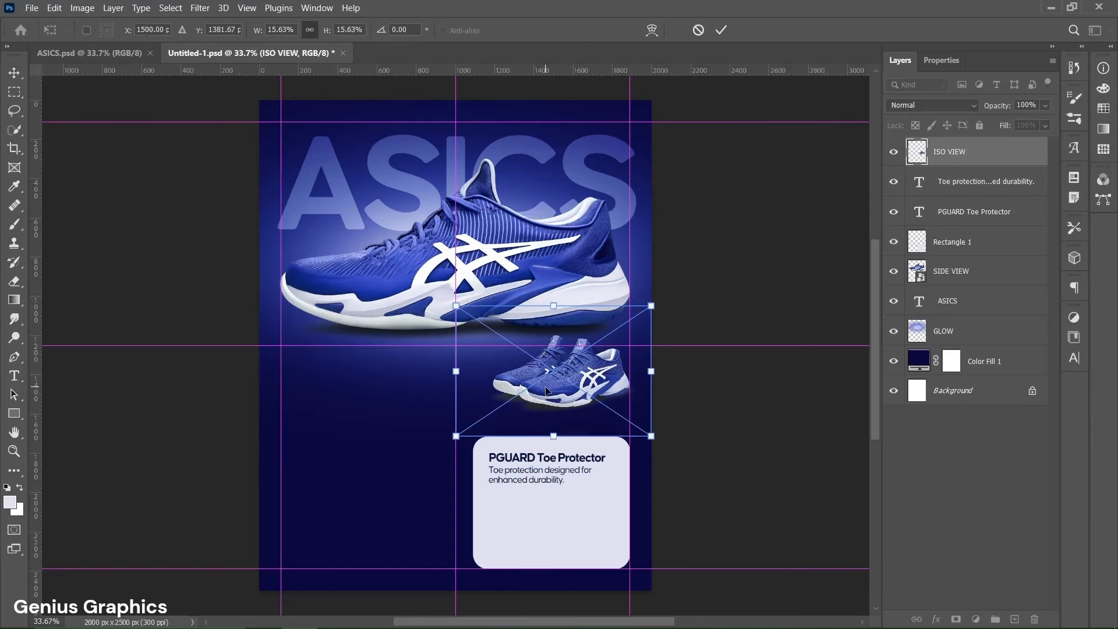
Flip the ISO VIEW shoes horizontally and fit them beneath the card's text at about 13.7% scale.
right_click(546, 389)
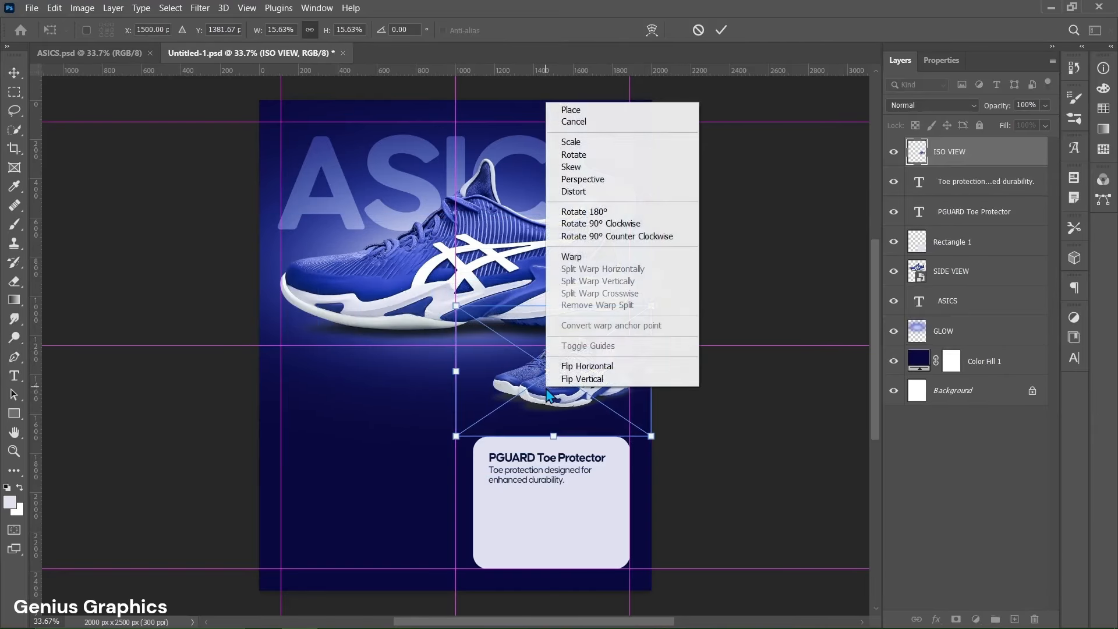
left_click(585, 368)
left_click_drag(529, 387, 553, 545)
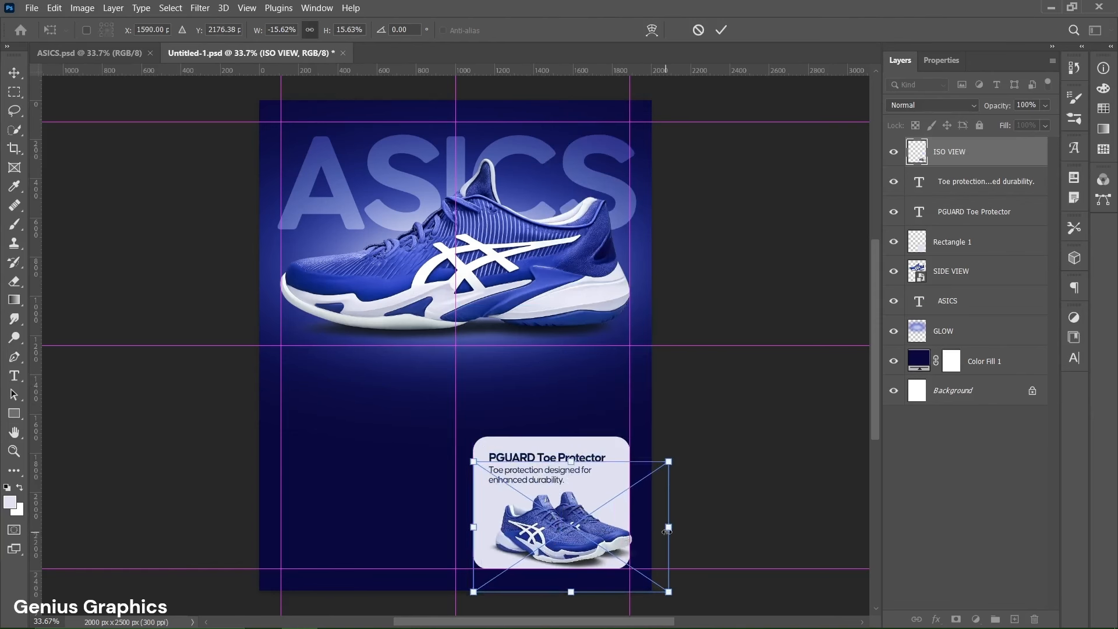
left_click_drag(668, 527, 645, 528)
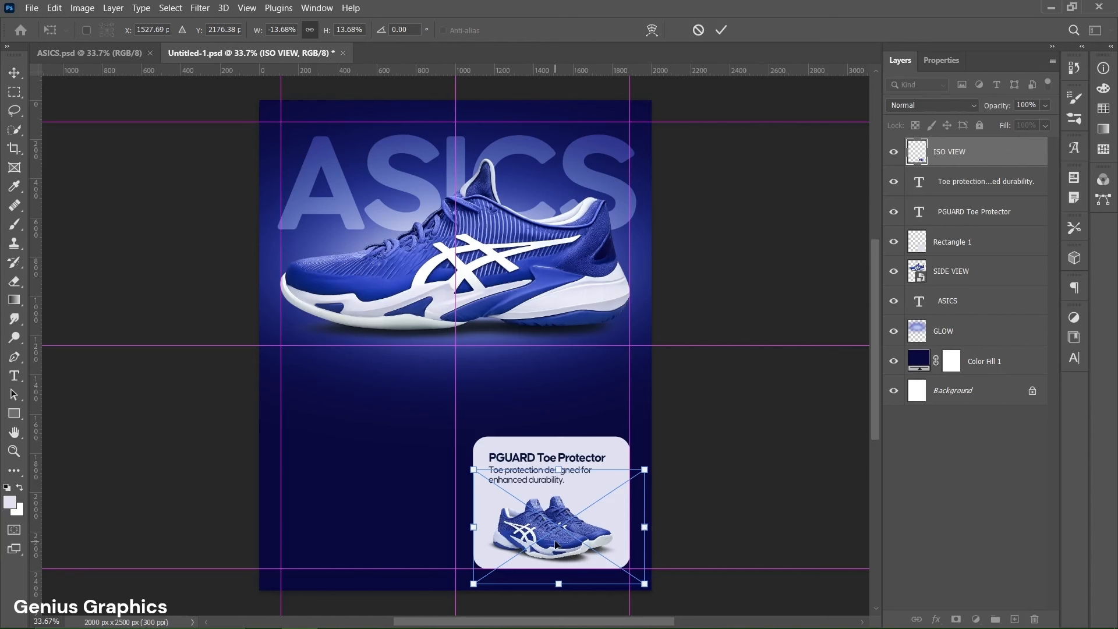
key("Up")
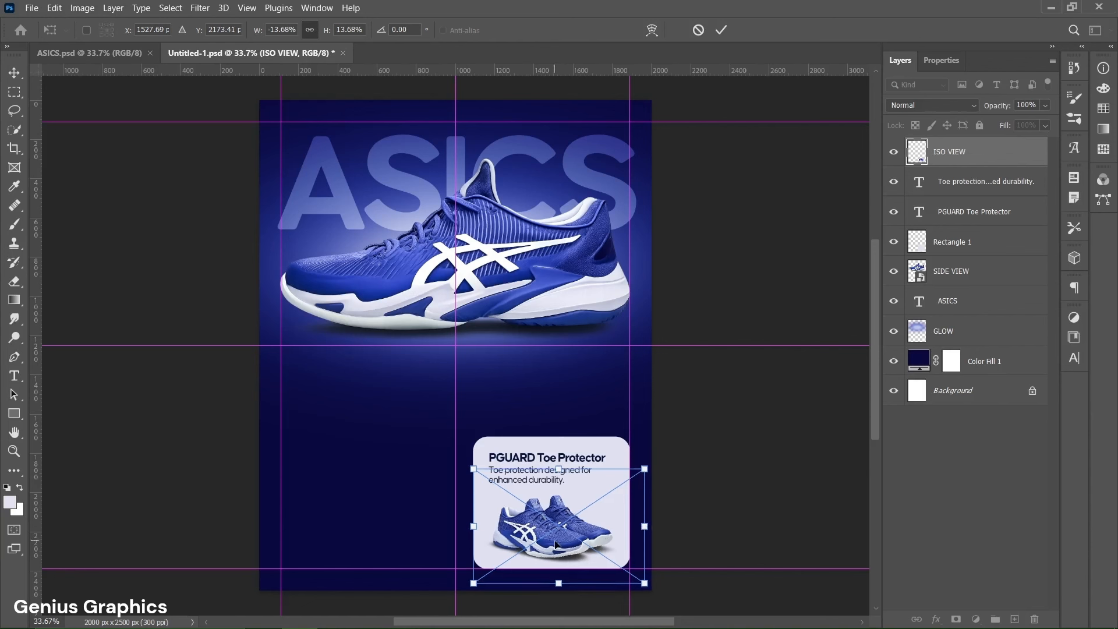
left_click(721, 30)
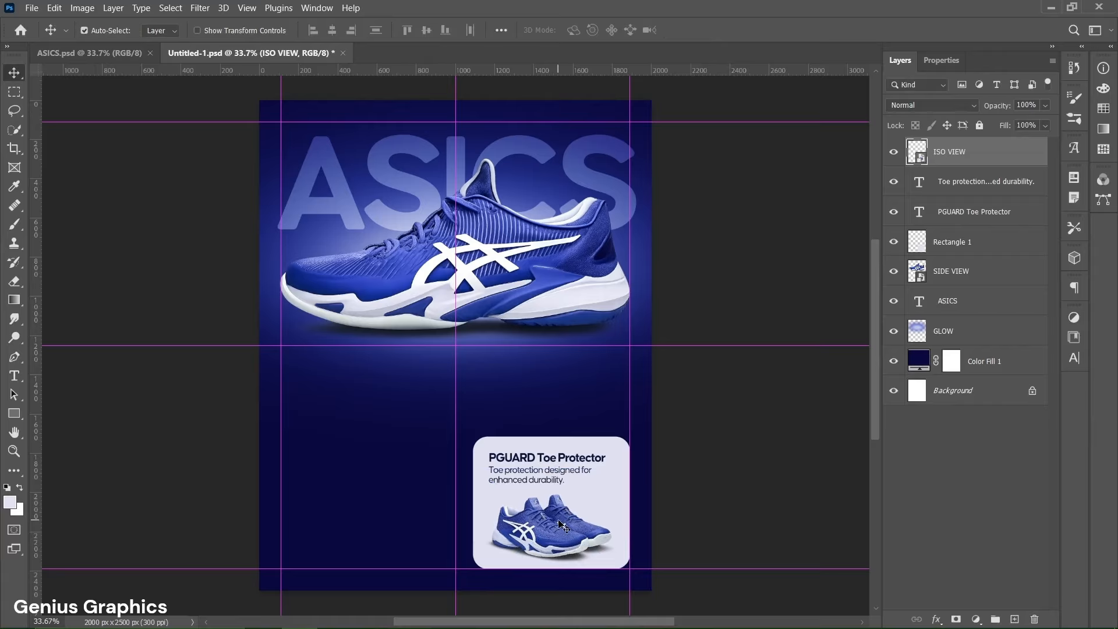
Move the card's heading and description layers together slightly upward.
left_click(959, 181)
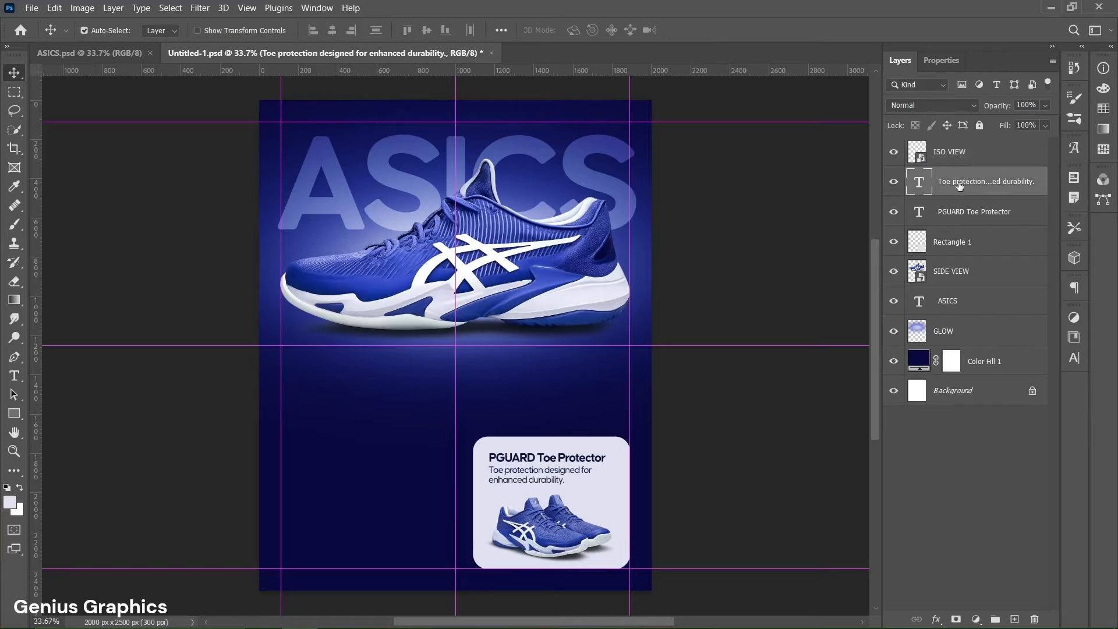
left_click(958, 213, "shift")
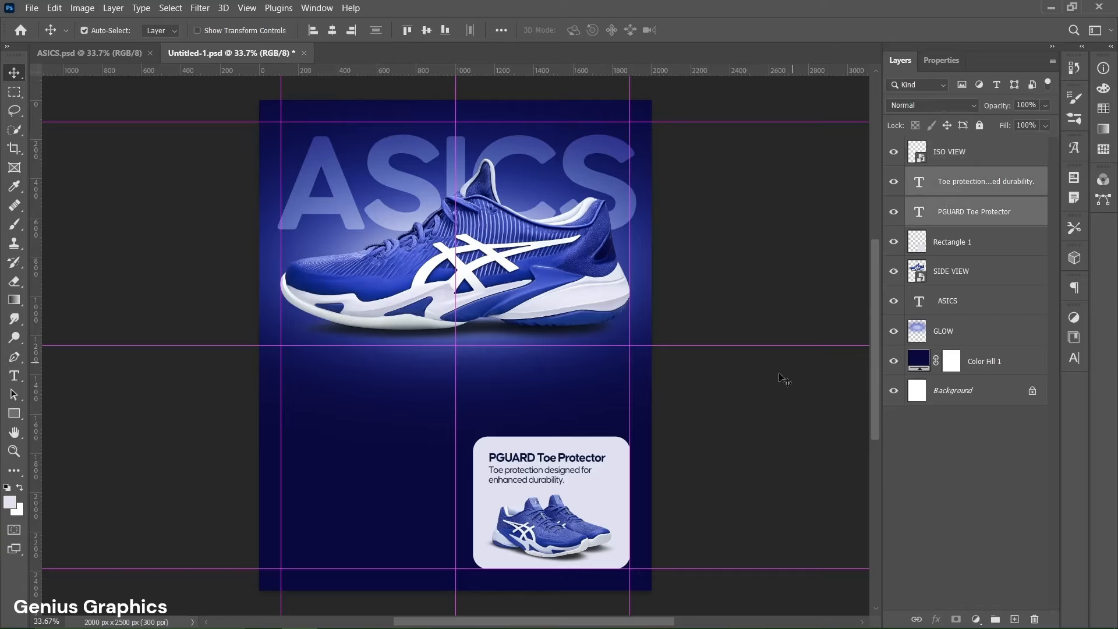
left_click_drag(541, 463, 540, 461)
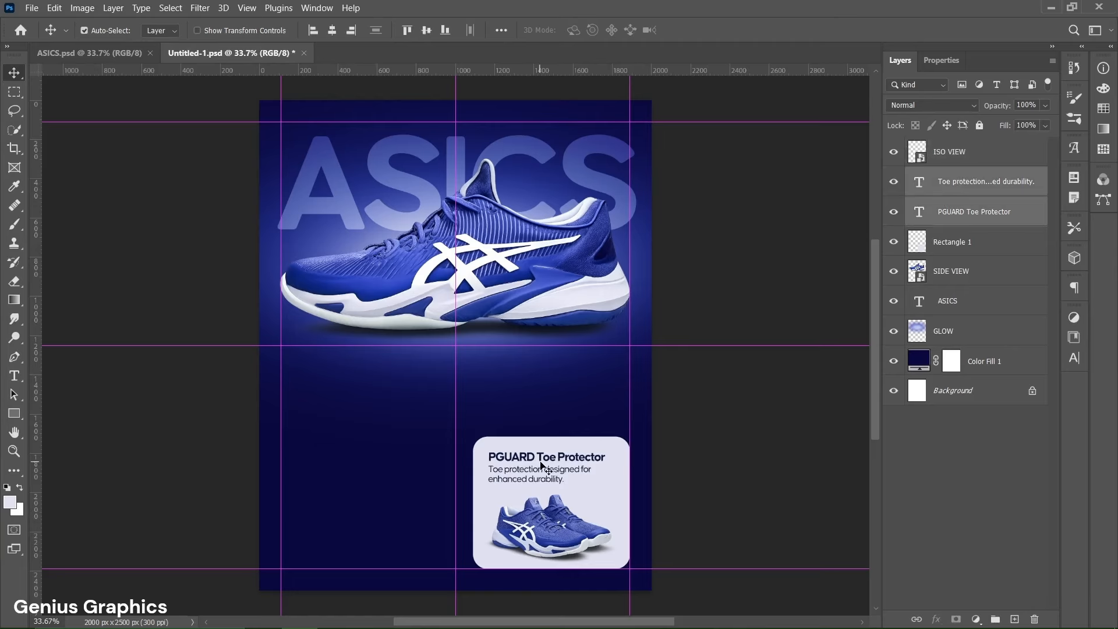
Group the ISO VIEW, both card text and Rectangle 1 layers, and name the group PGUARD.
left_click(983, 169)
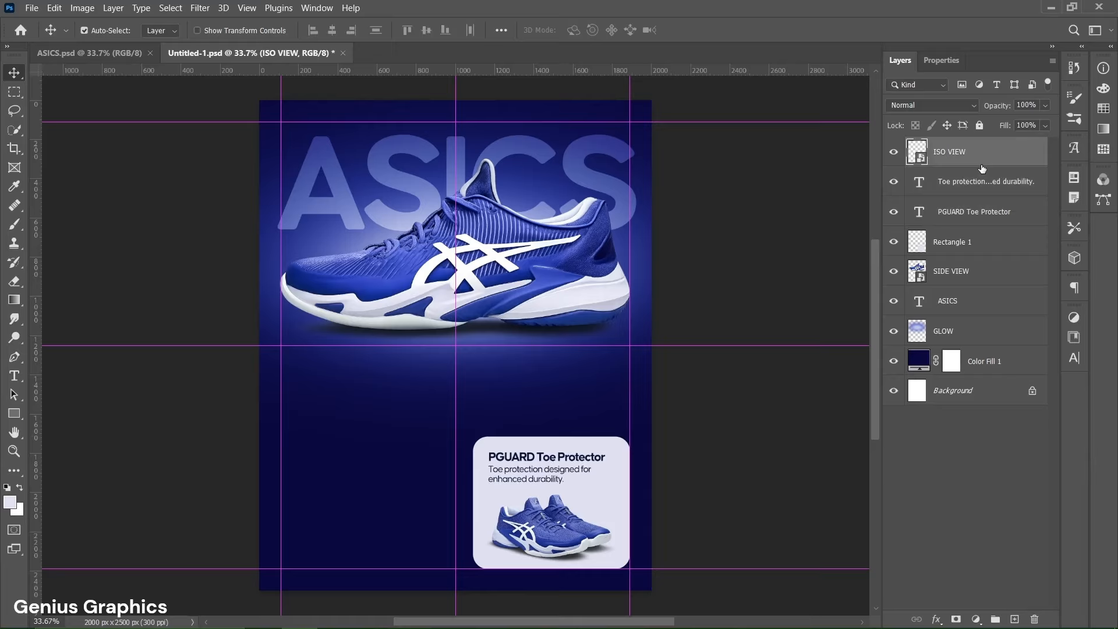
left_click(982, 248, "shift")
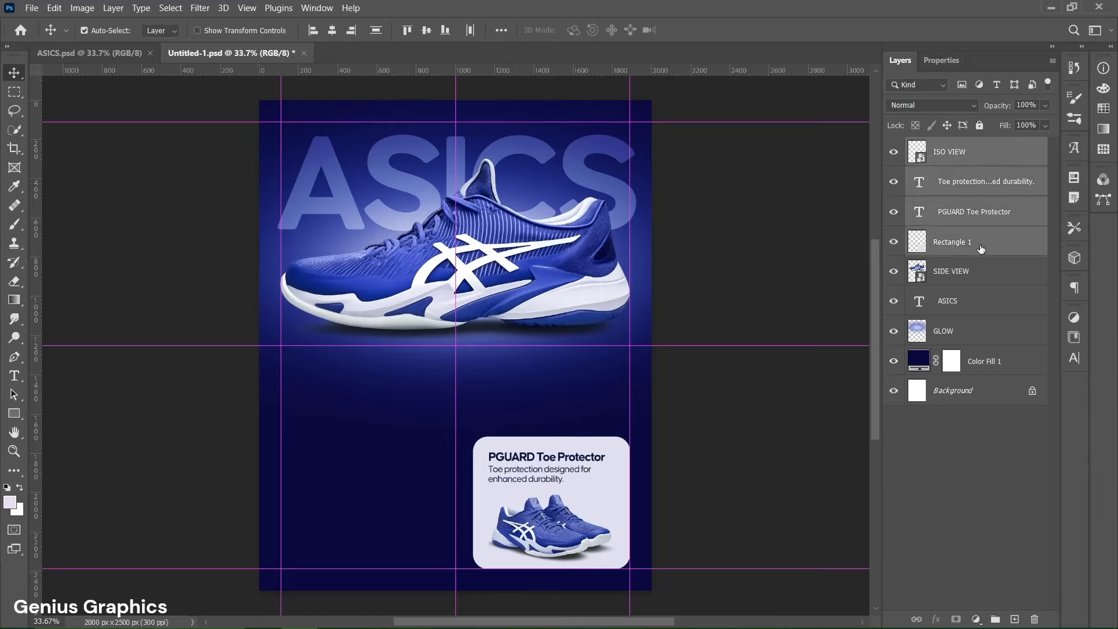
left_click(996, 620)
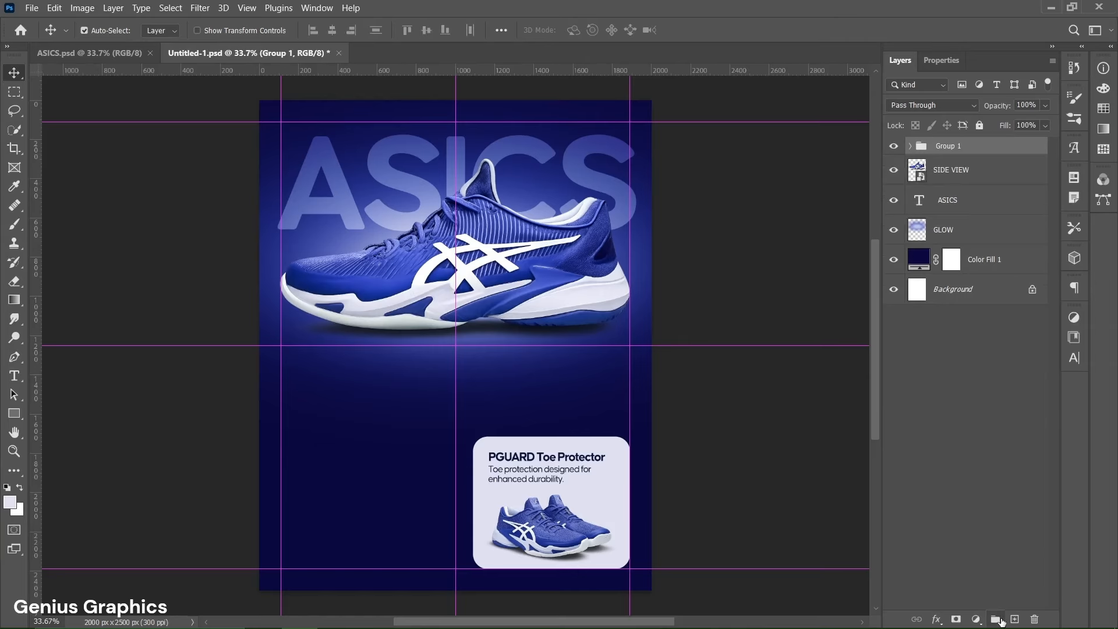
double_click(949, 148)
type("PGUARD")
key("Return")
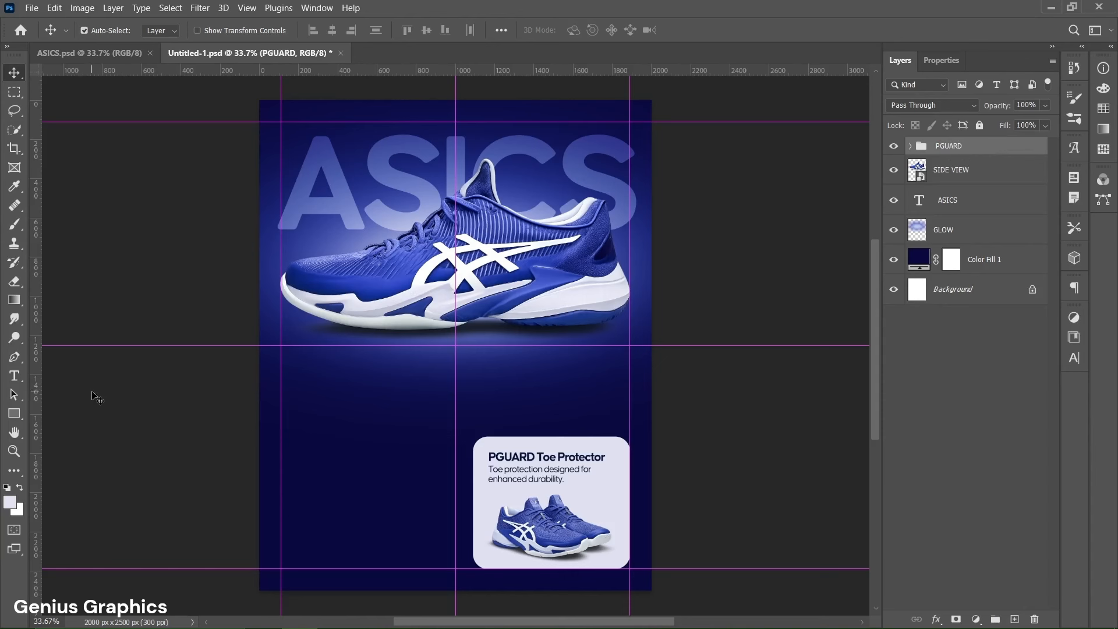
Create a 450 × 675 px rounded rectangle with 75 px corner radii beside the PGUARD card.
left_click_drag(22, 417, 62, 417)
left_click(370, 416)
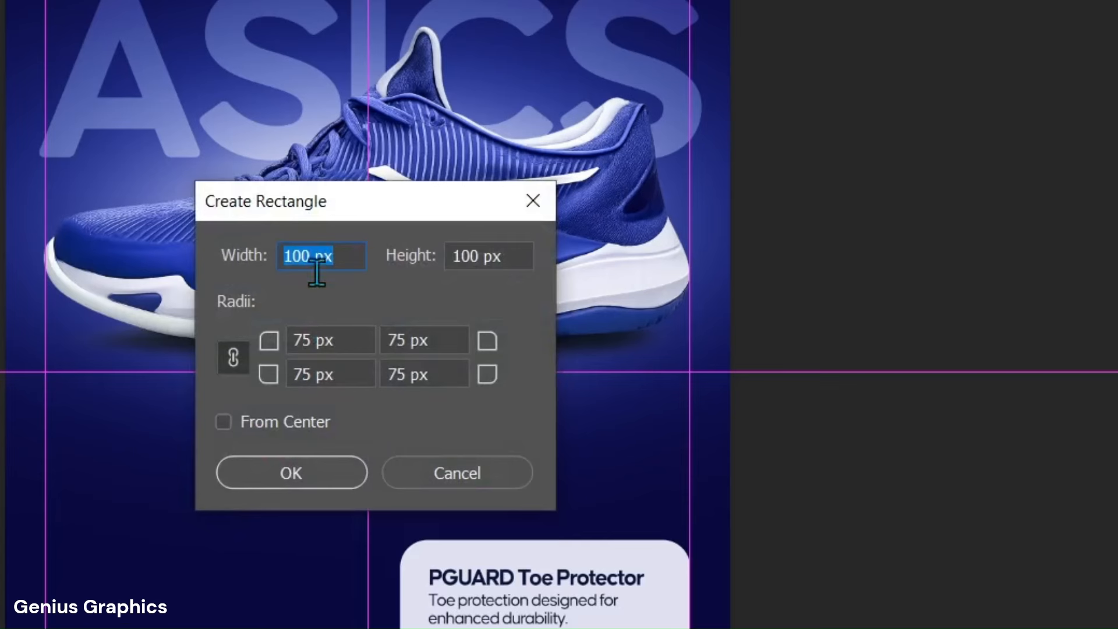
left_click(430, 281)
left_click_drag(316, 262, 283, 262)
type("450")
left_click_drag(479, 259, 445, 261)
type("675")
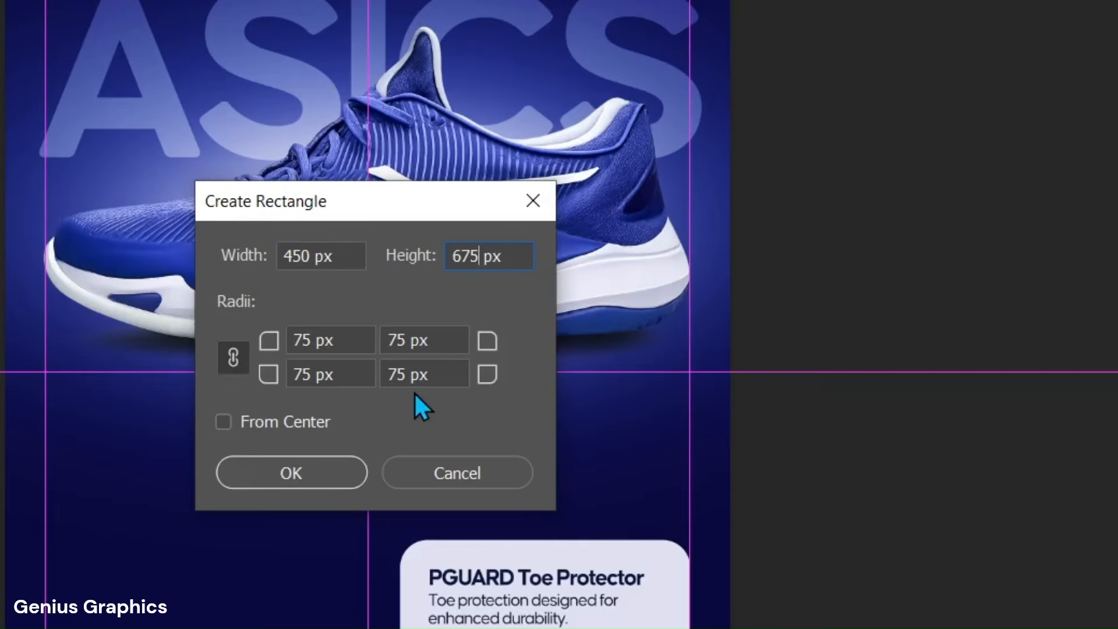
left_click(330, 472)
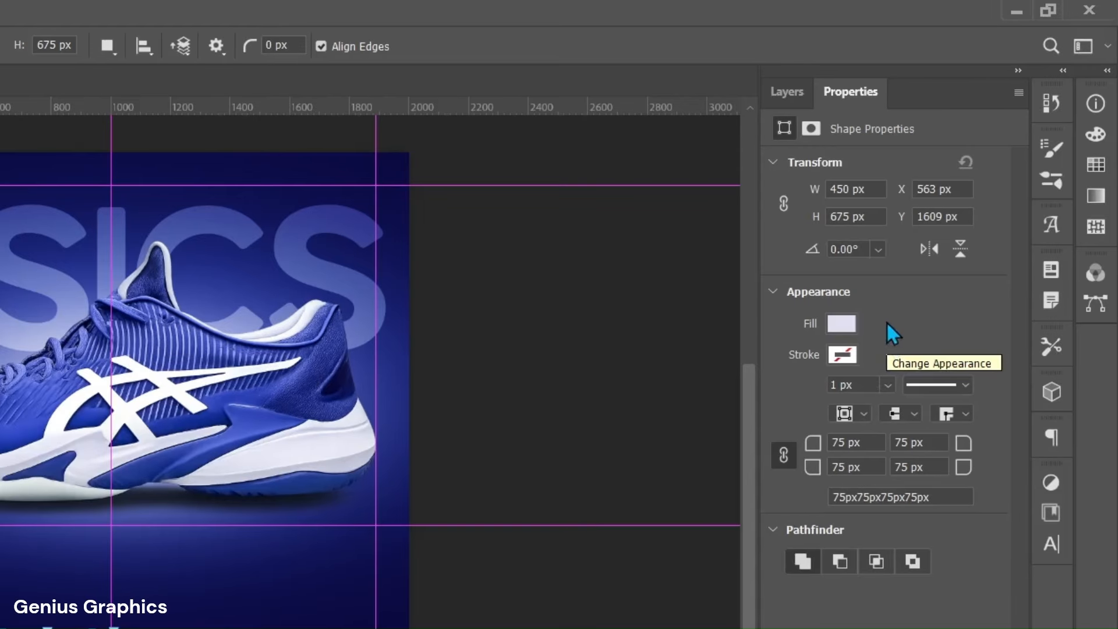
Rasterize the Rectangle 2 layer and align it with the poster's left and bottom margin guides.
left_click(784, 96)
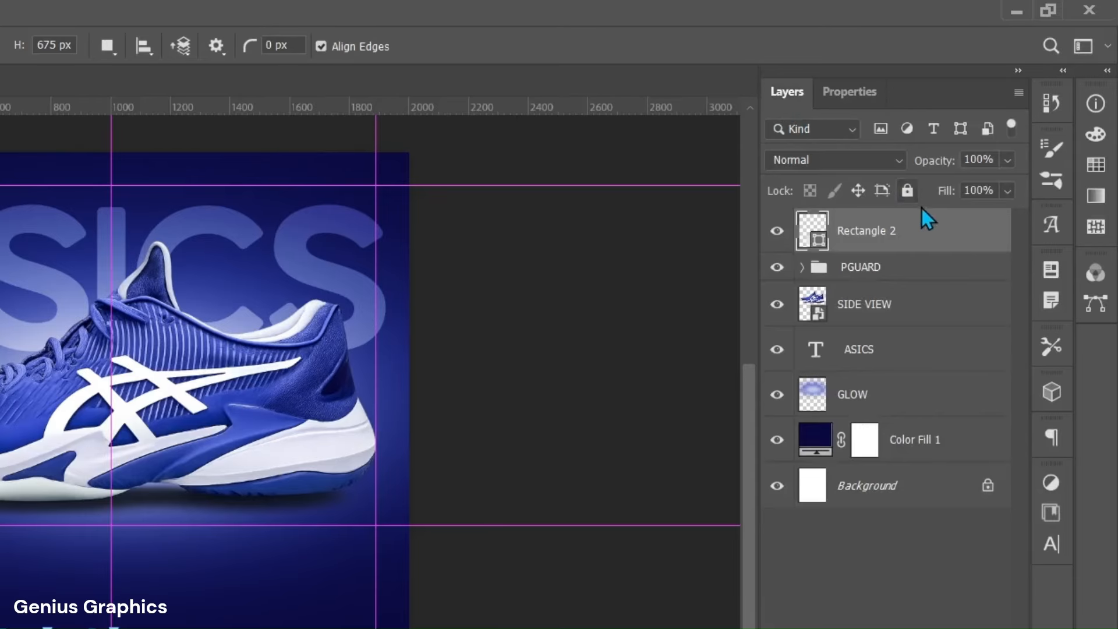
right_click(934, 220)
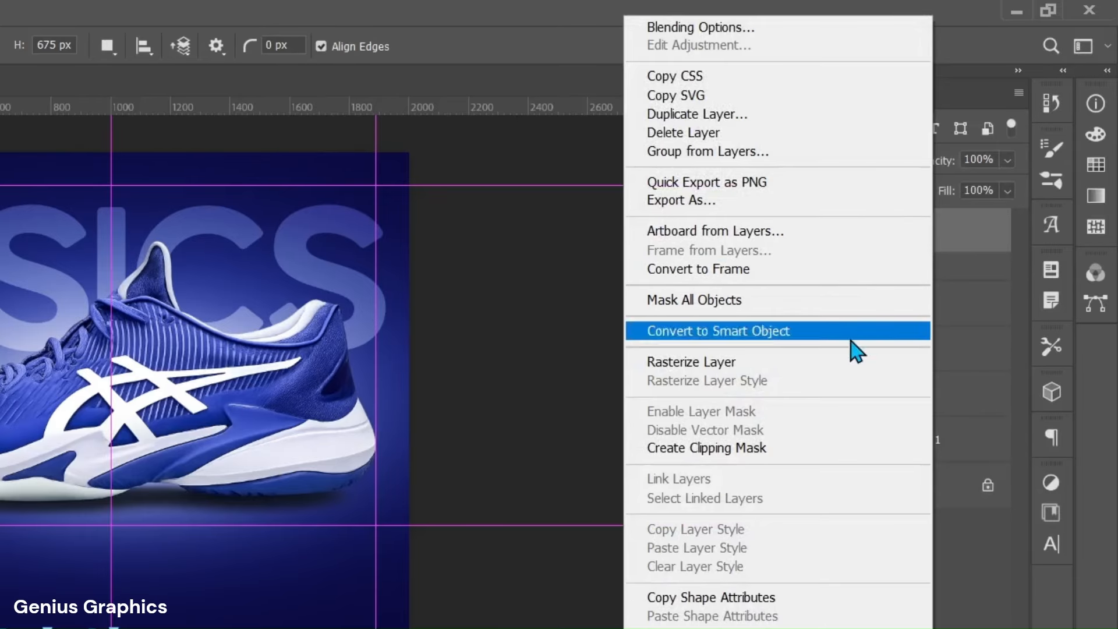
left_click(839, 362)
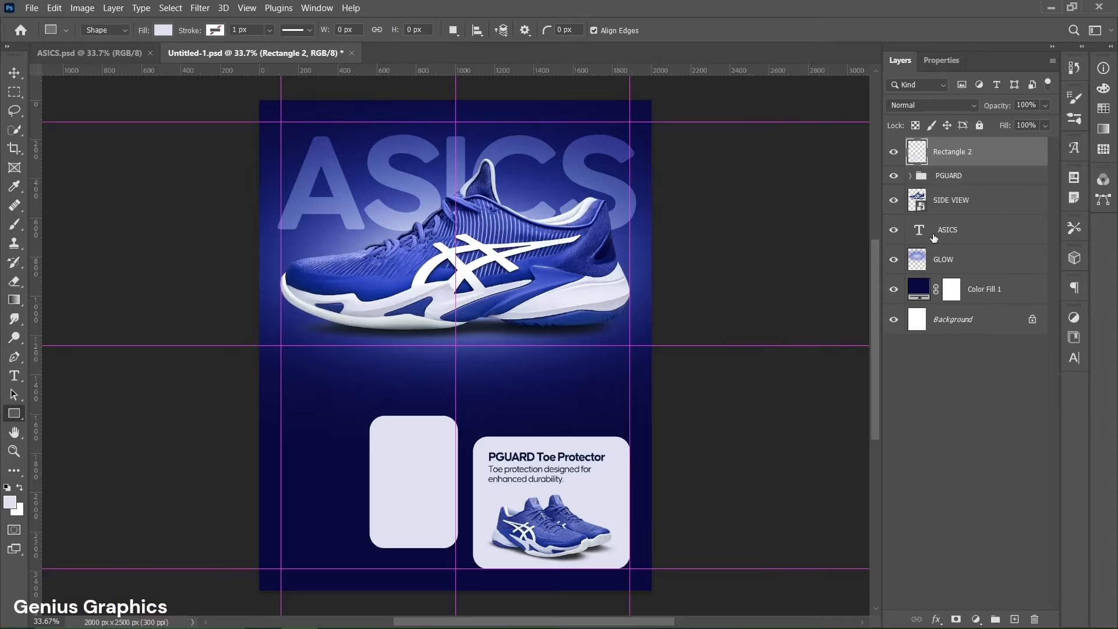
key("v")
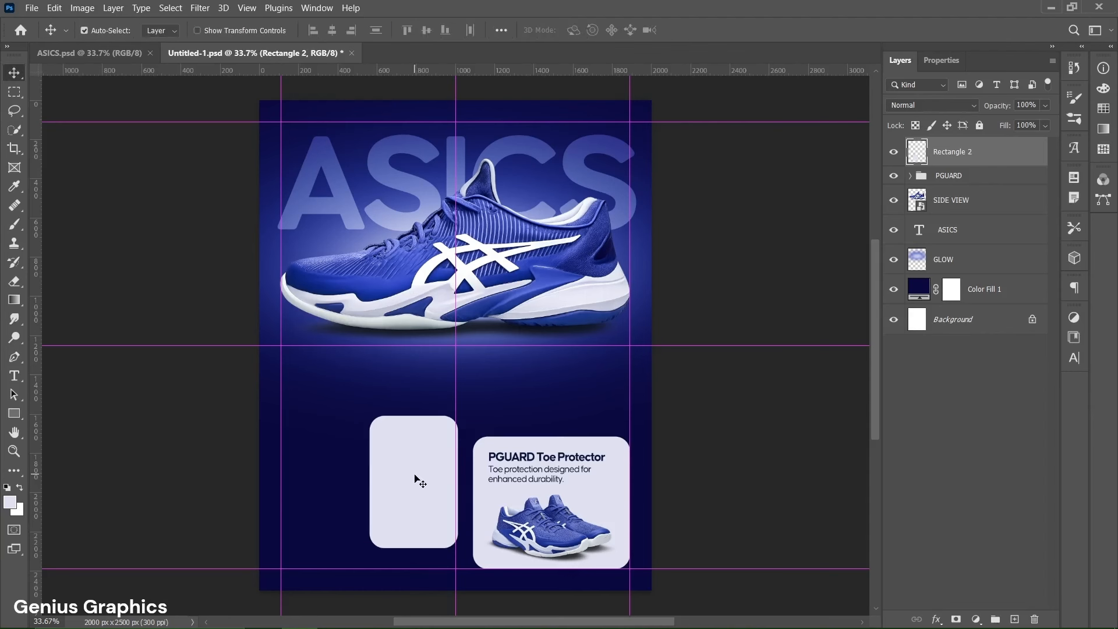
left_click_drag(414, 479, 328, 498)
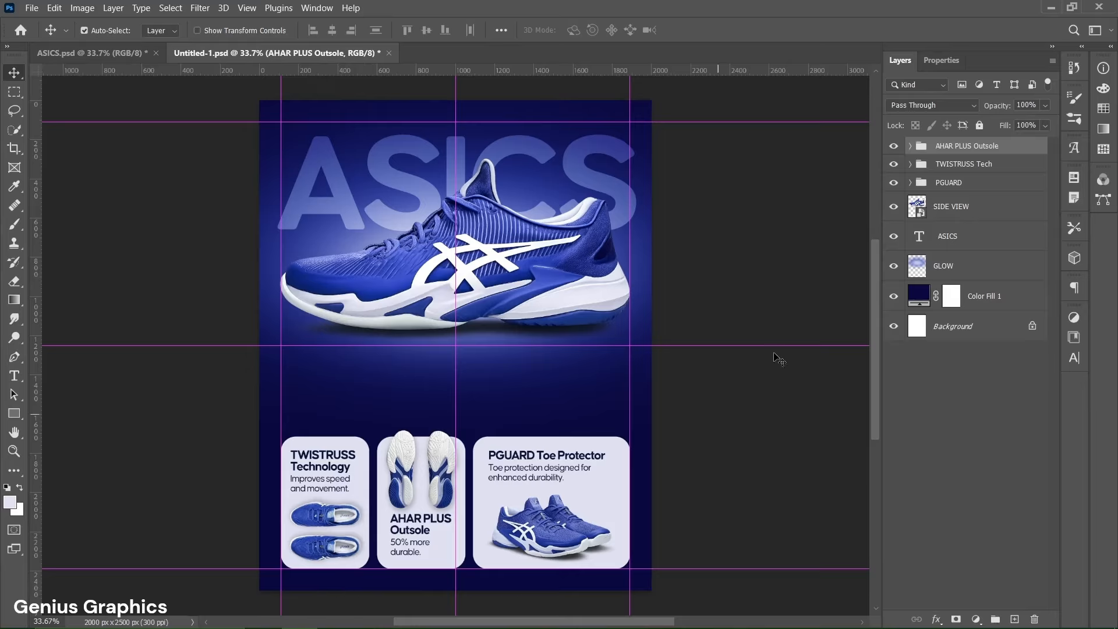
Create an 800 × 350 px rounded rectangle with 75 px corner radii below the shoe, above the AHAR PLUS Outsole group.
left_click(950, 170)
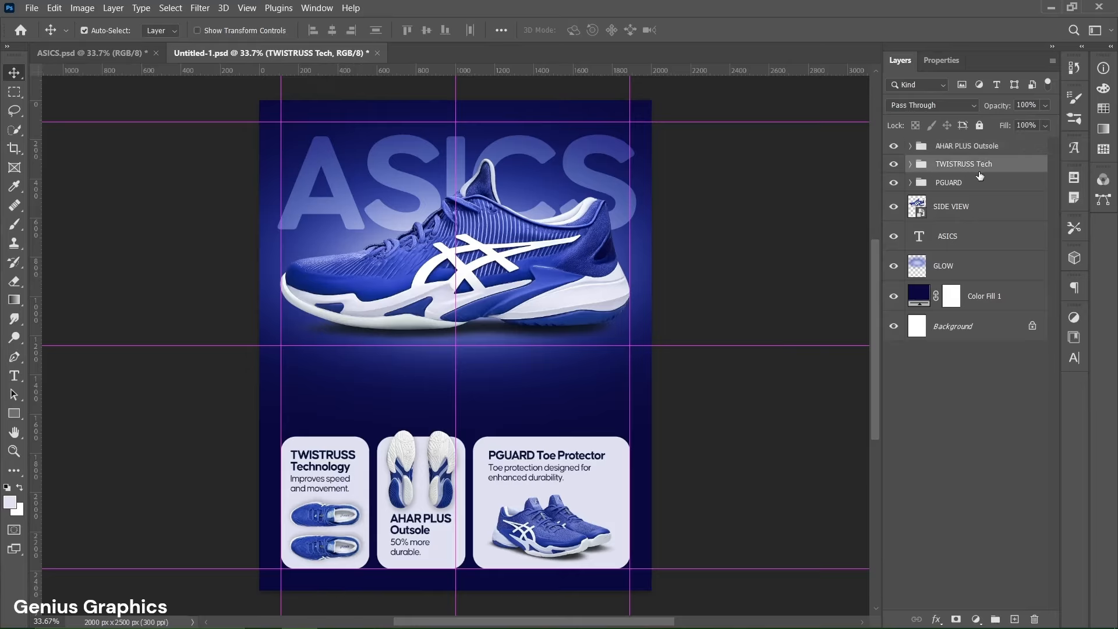
left_click(953, 150)
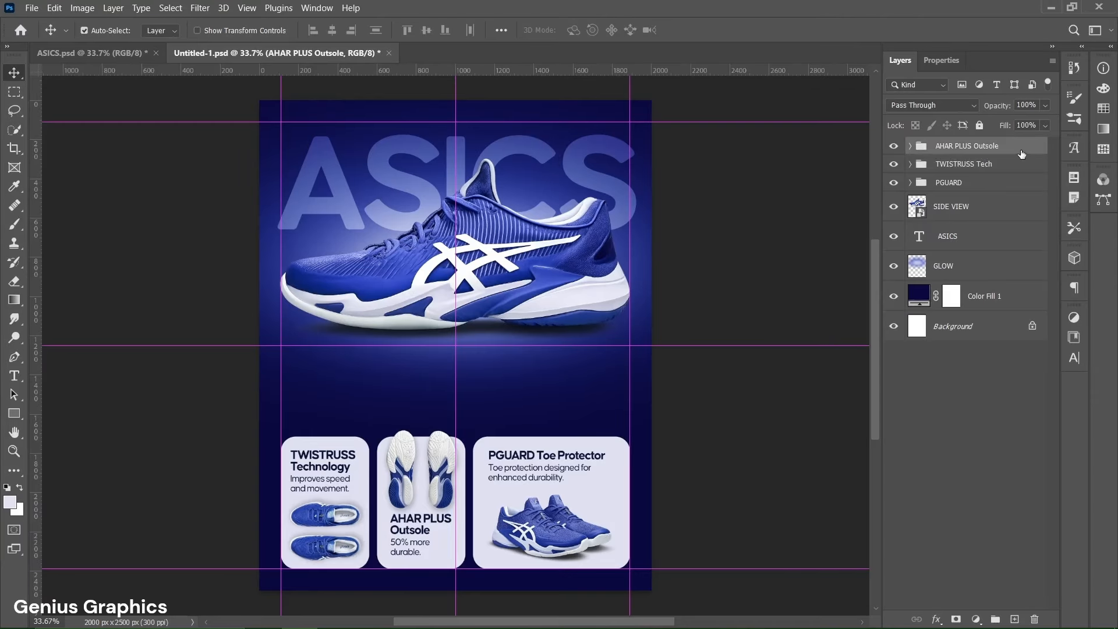
left_click(21, 416)
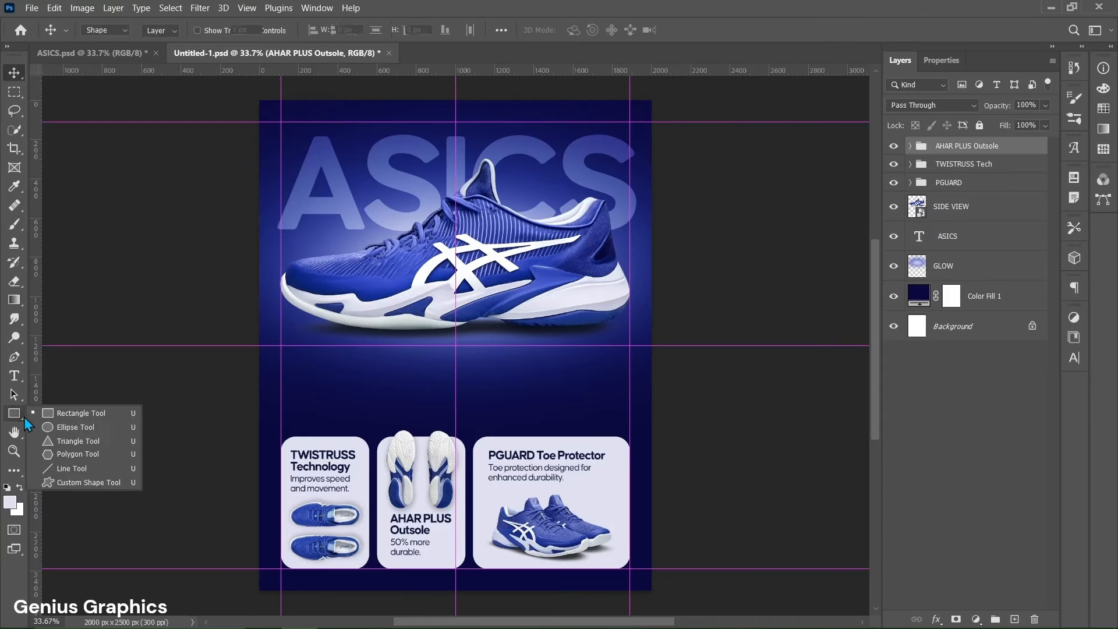
left_click(61, 415)
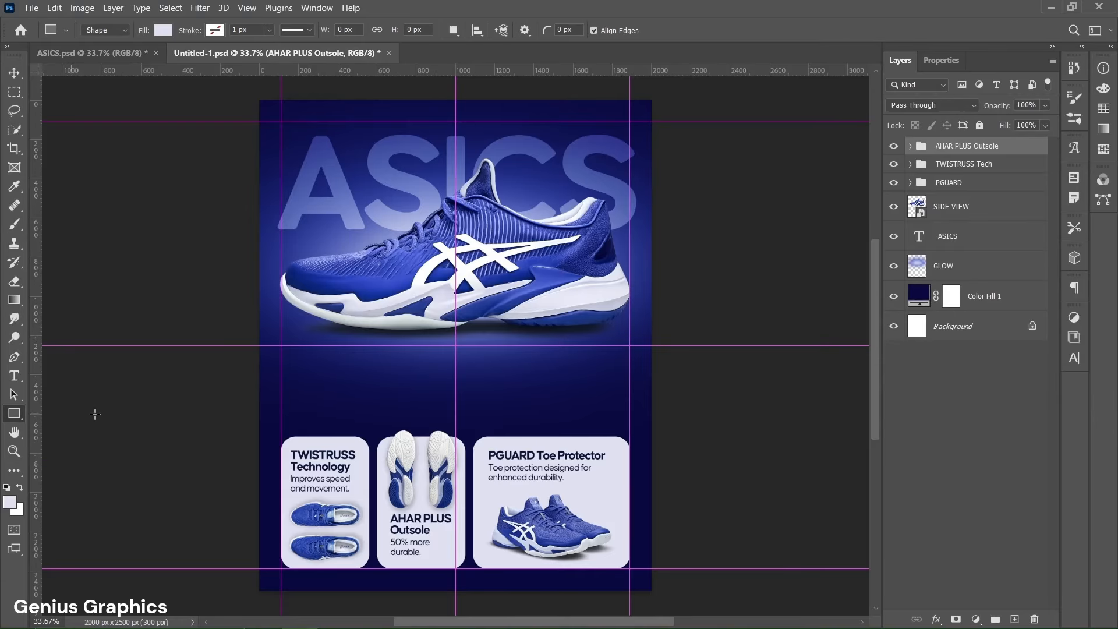
left_click(455, 356)
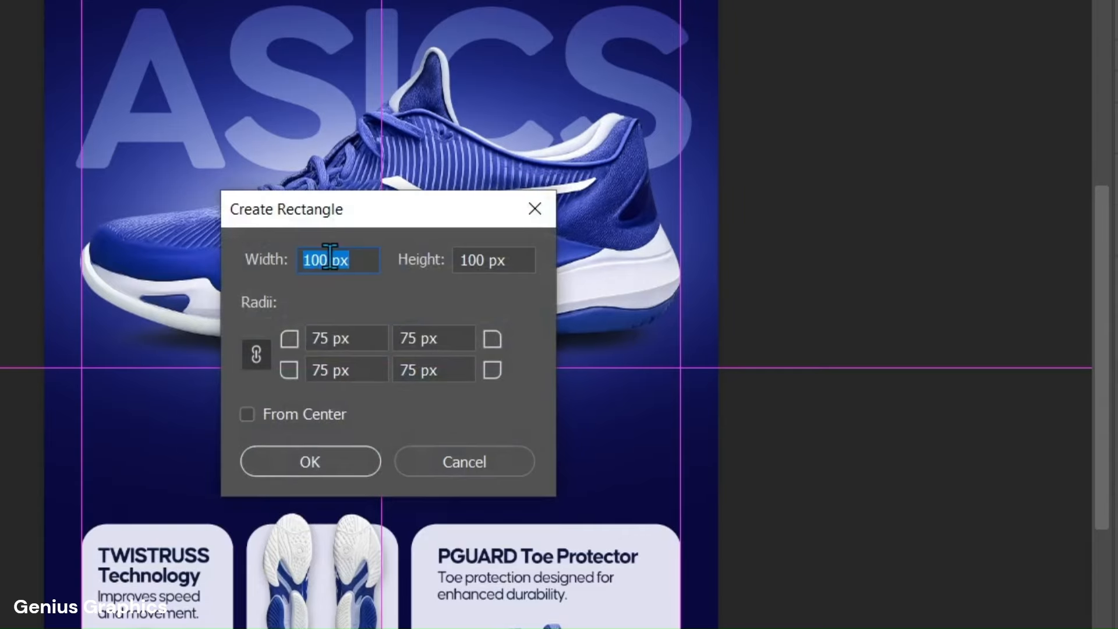
left_click_drag(329, 257, 299, 260)
type("800")
left_click_drag(483, 263, 460, 267)
type("350")
left_click(345, 462)
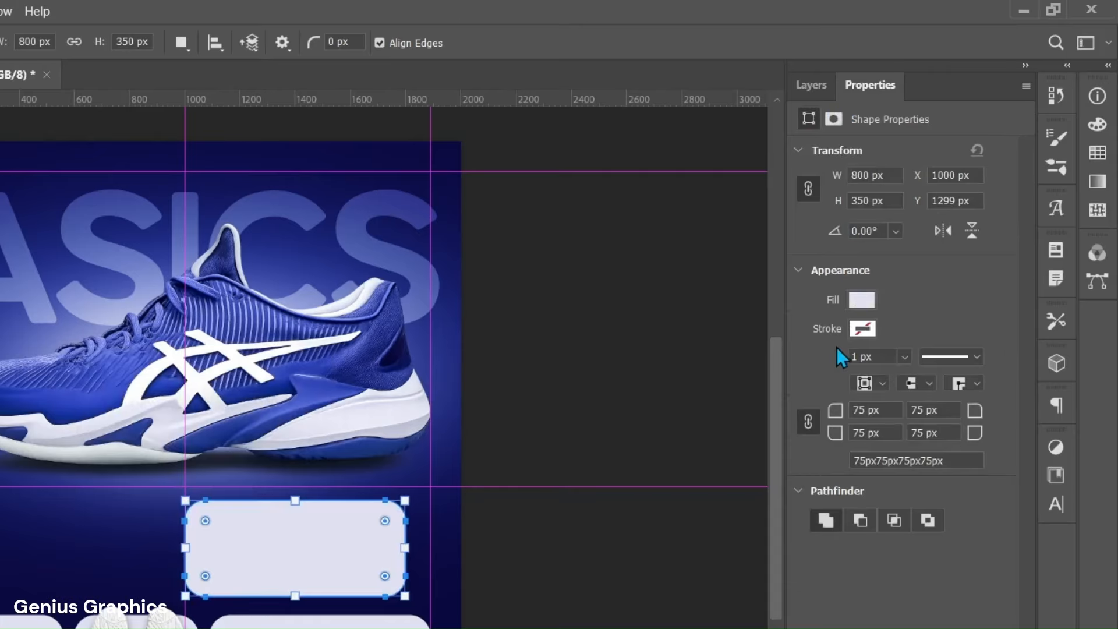
Add a reversed linear Gradient Overlay to the Rectangle 3 layer, with 100% opacity, 119° angle and 80% scale.
left_click(817, 90)
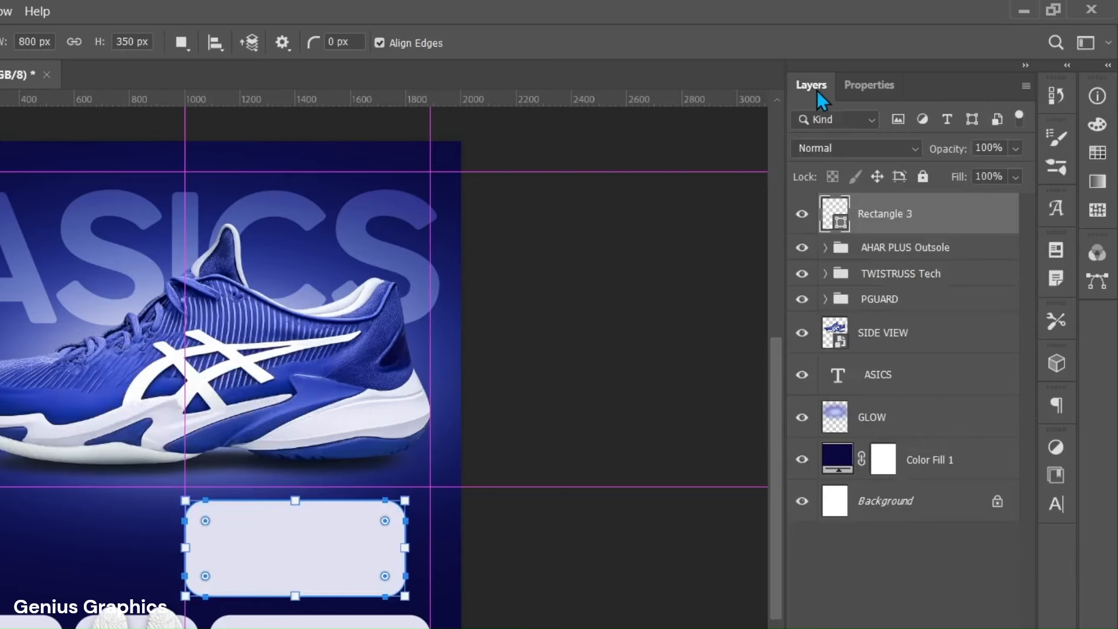
double_click(968, 218)
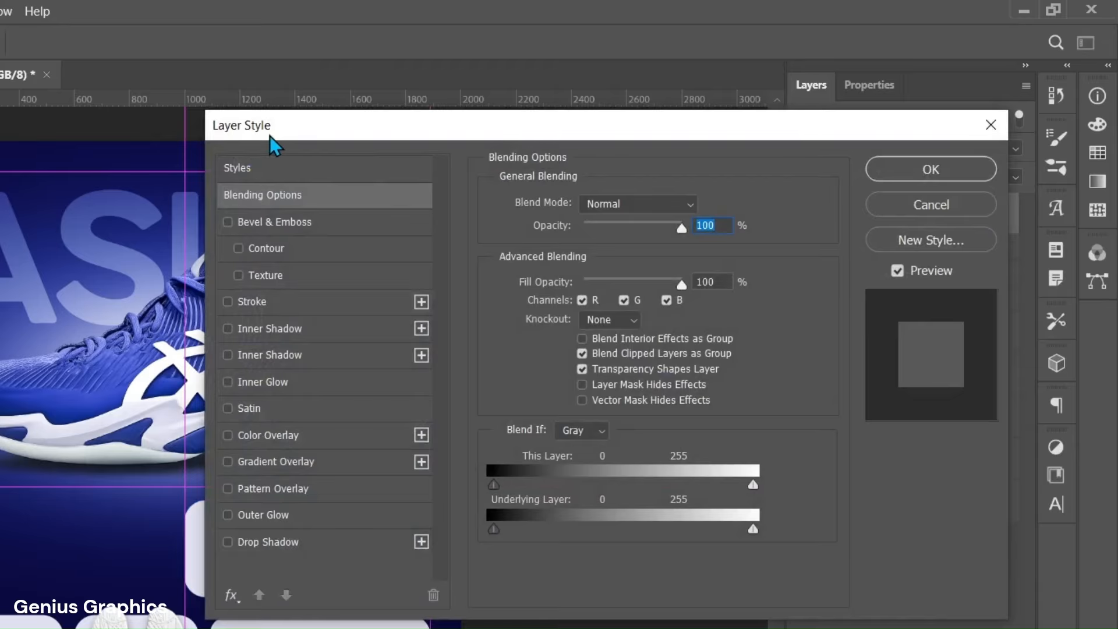
left_click(272, 462)
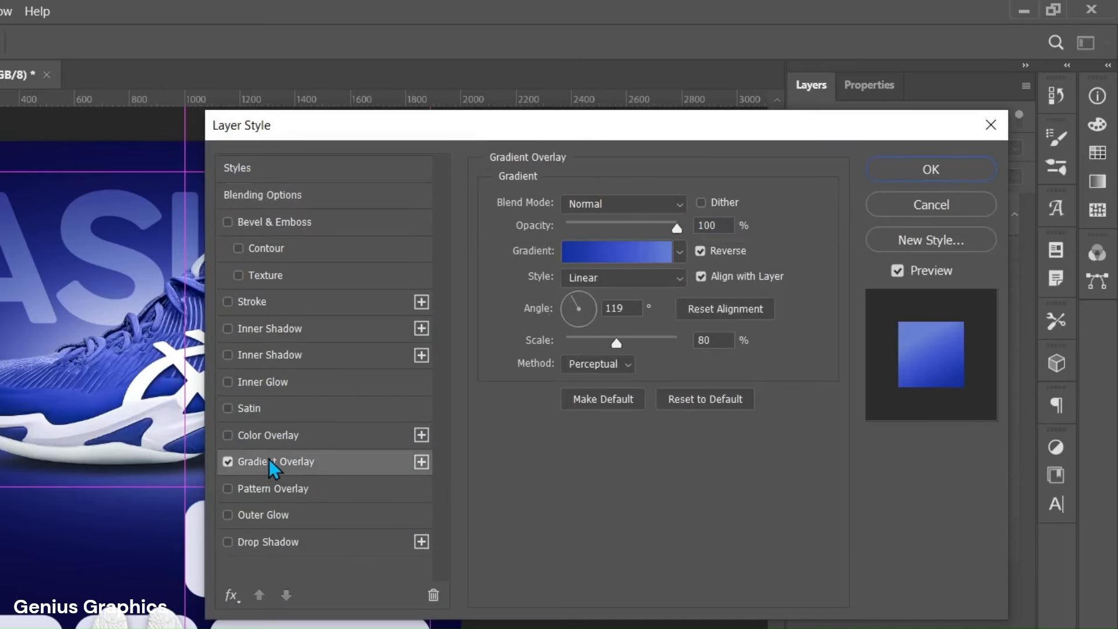
left_click_drag(508, 127, 772, 132)
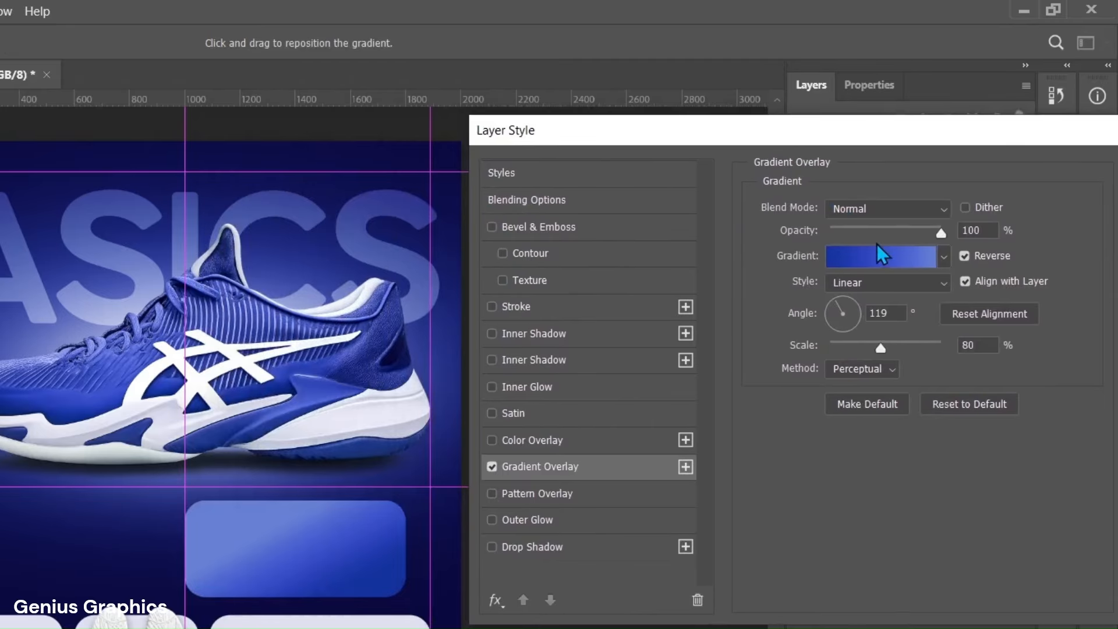
Set the overlay gradient's color stop at 100% to dark blue #14329e.
left_click(896, 264)
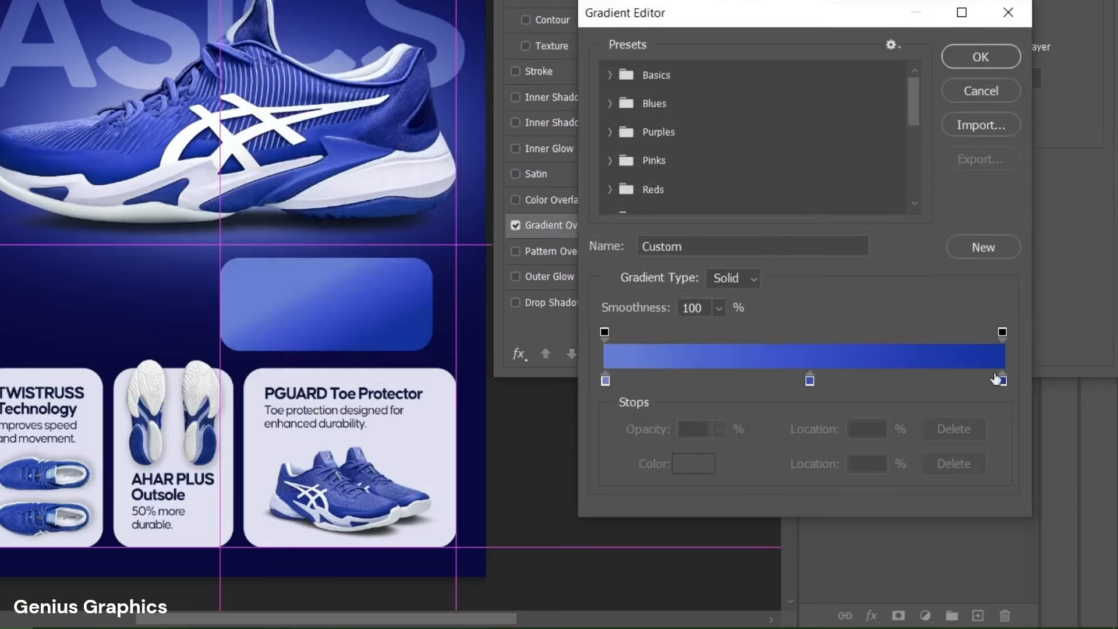
left_click(1002, 382)
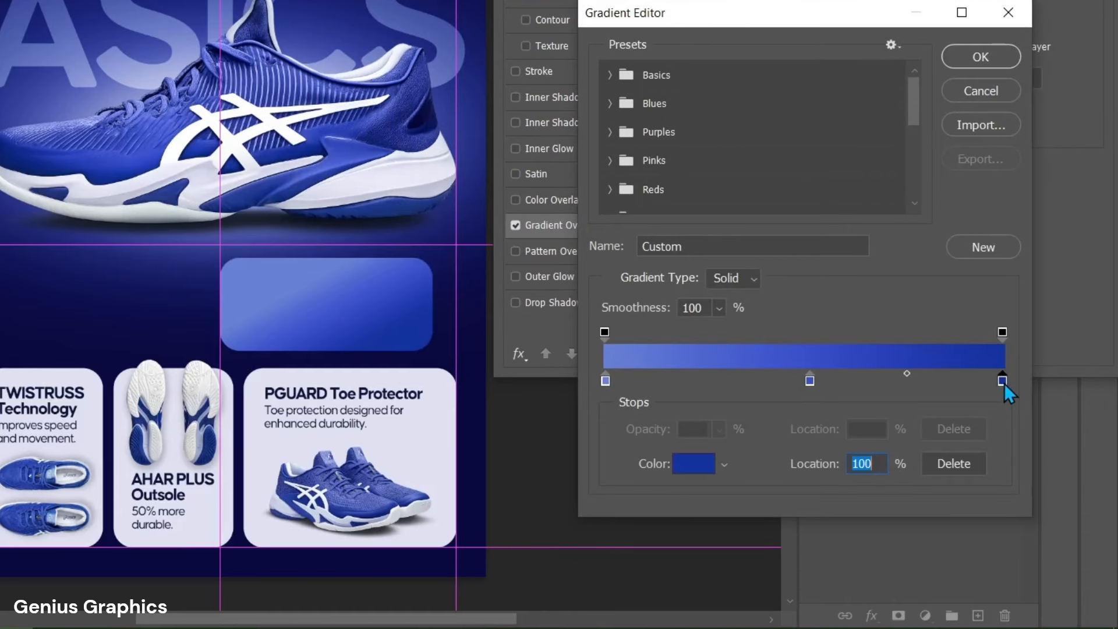
left_click(707, 472)
left_click(888, 556)
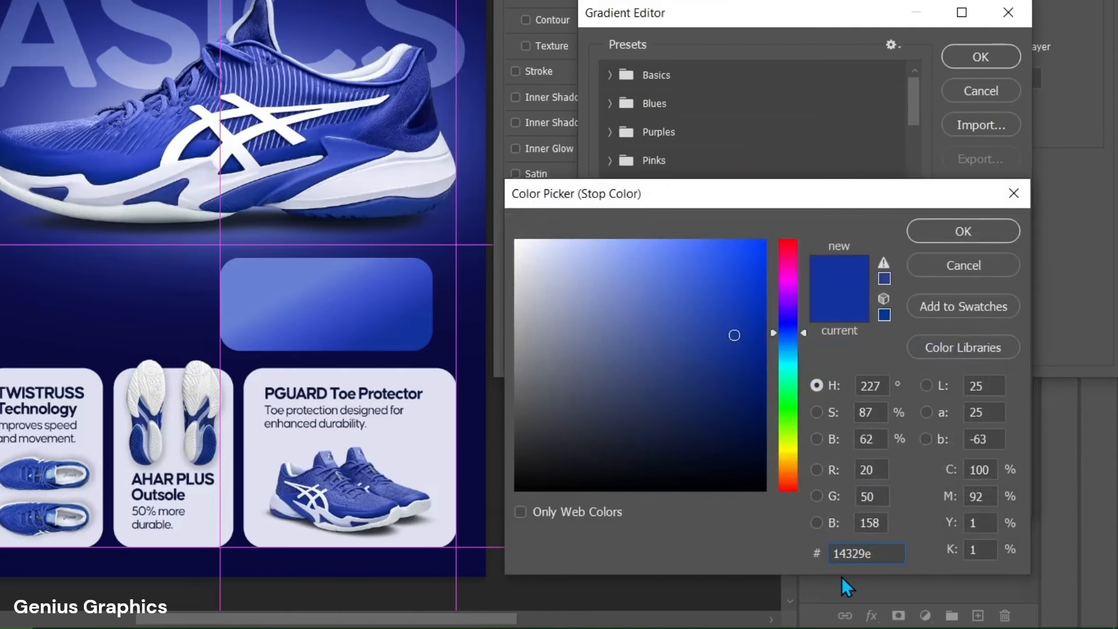
left_click(991, 235)
Set the gradient's middle color stop at 52% to medium blue #384fc8.
left_click(810, 381)
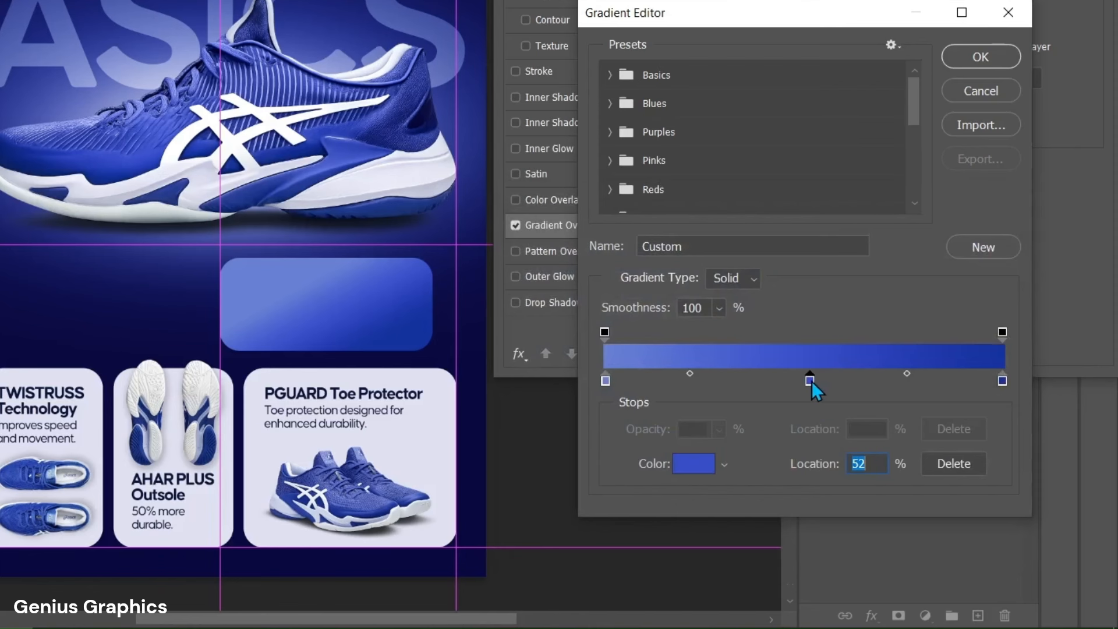
left_click(692, 471)
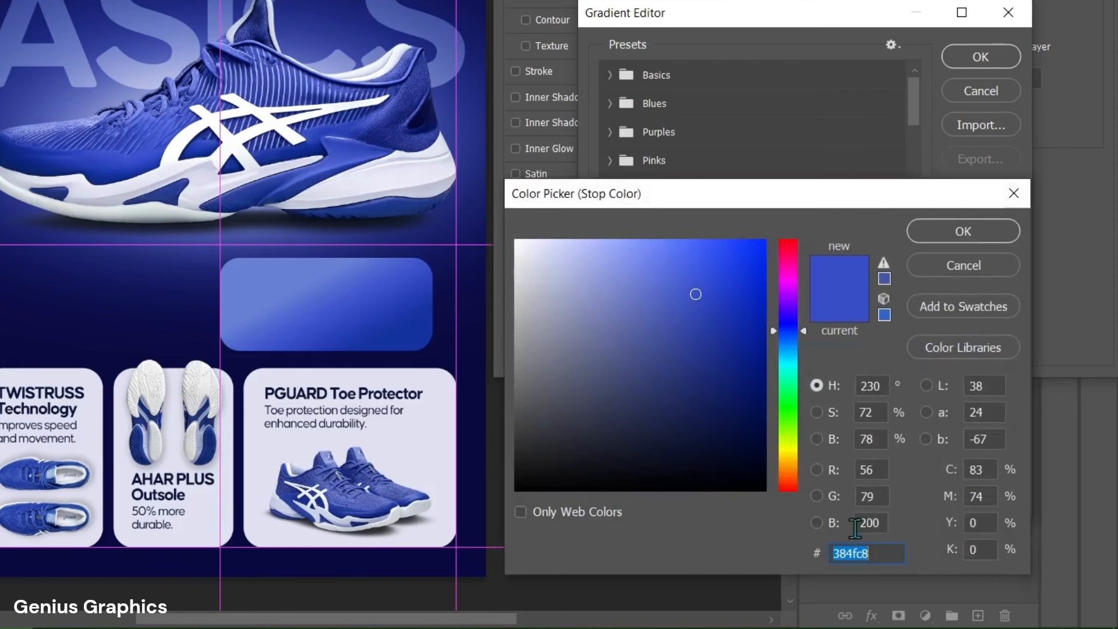
left_click(887, 553)
left_click(991, 234)
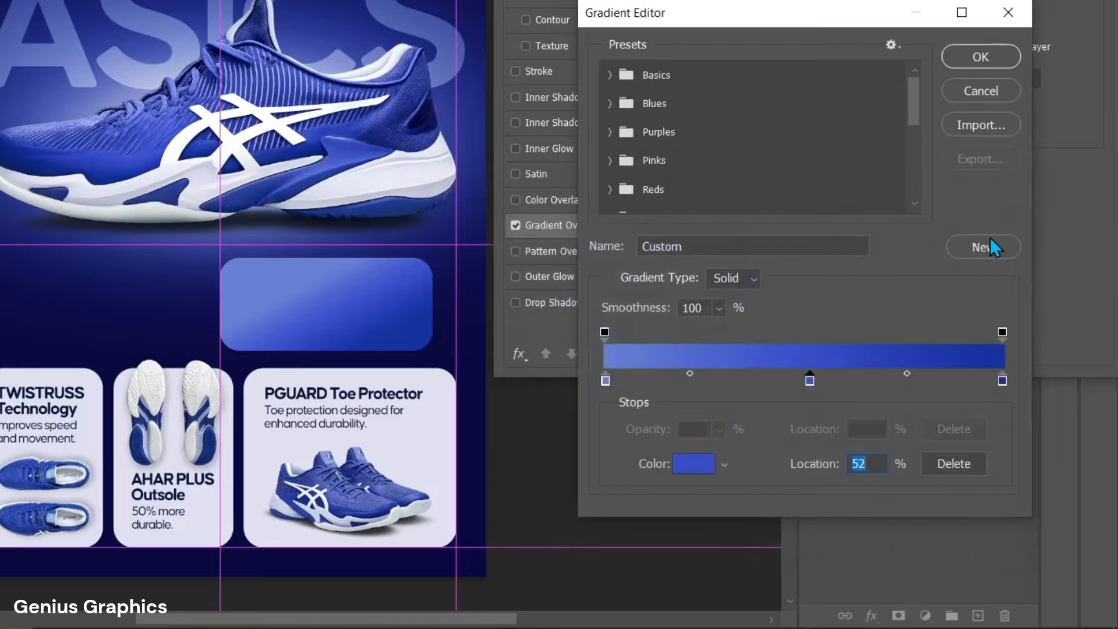
Set the gradient's color stop at 0% to light blue #6880d4 and accept the gradient.
left_click(605, 380)
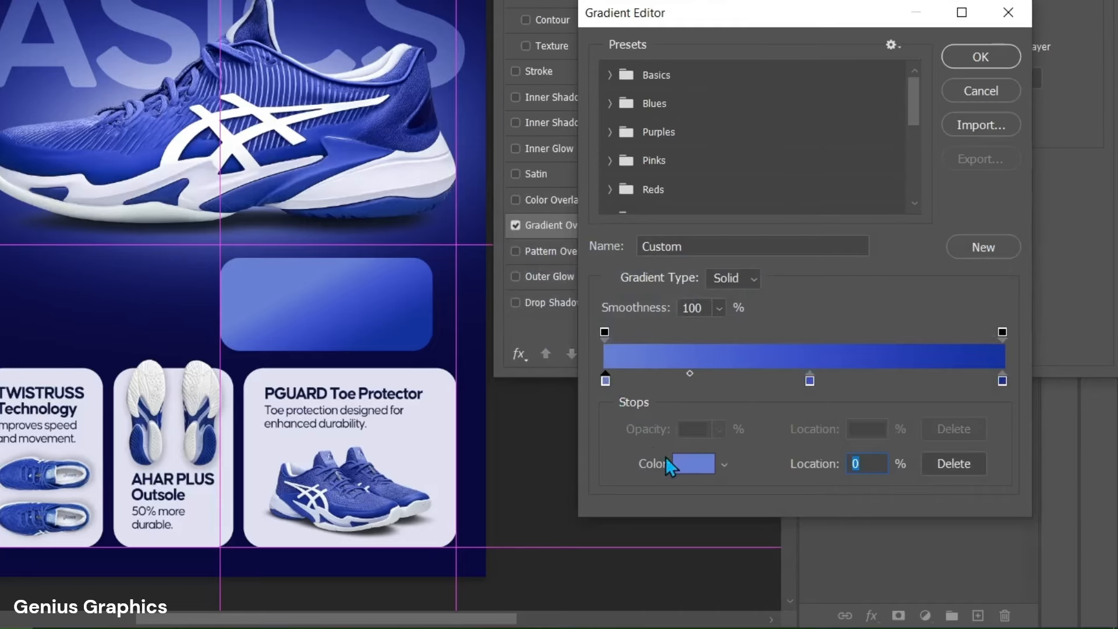
left_click(693, 464)
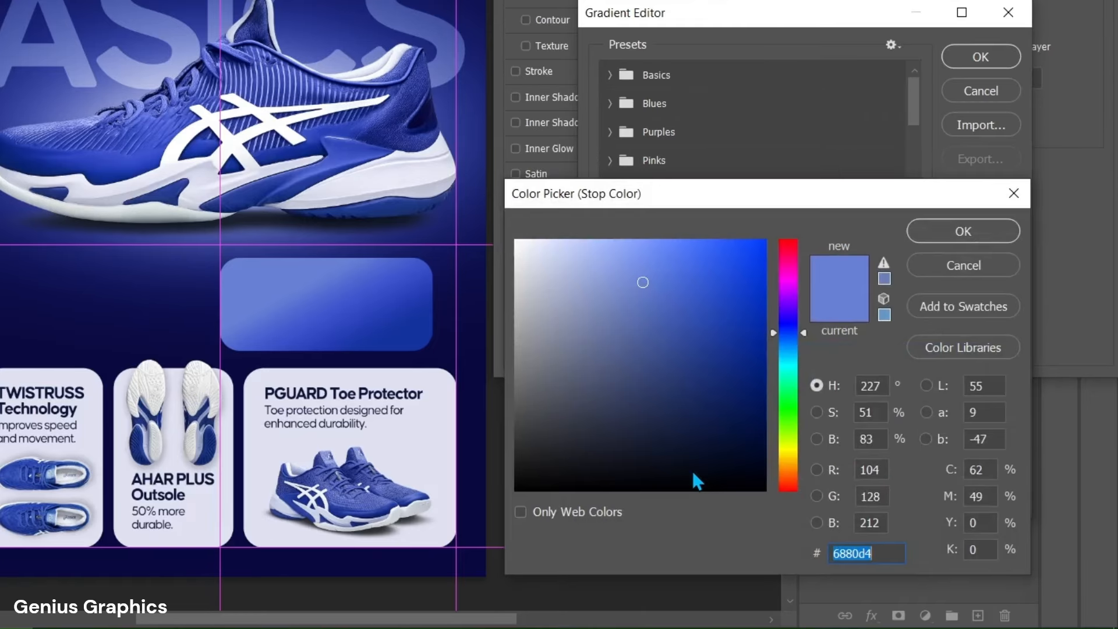
left_click(886, 552)
left_click(965, 238)
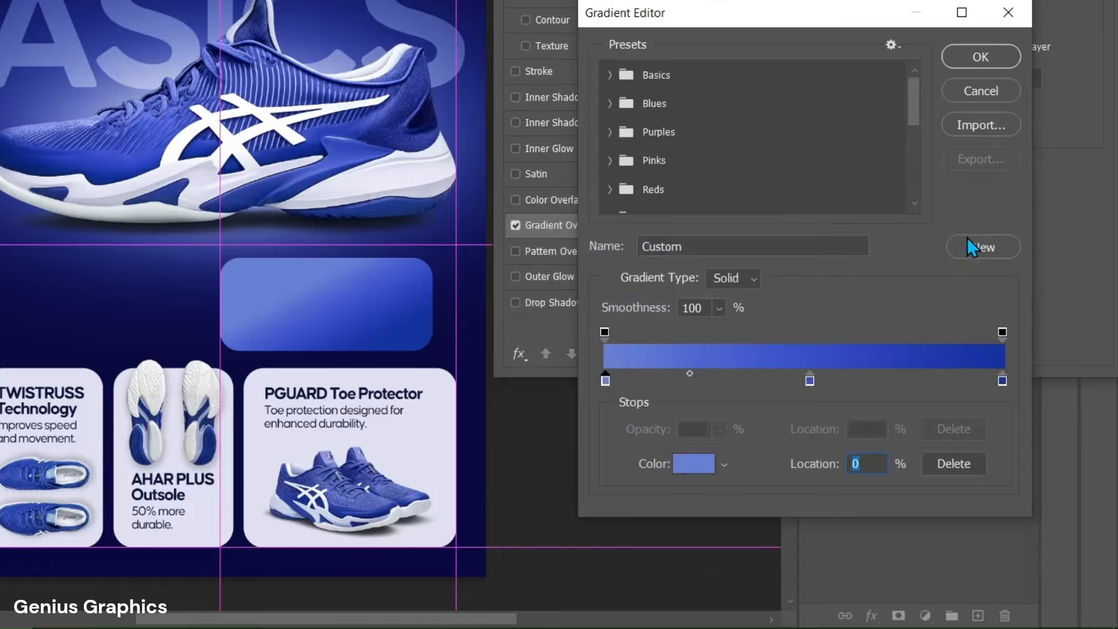
left_click(981, 66)
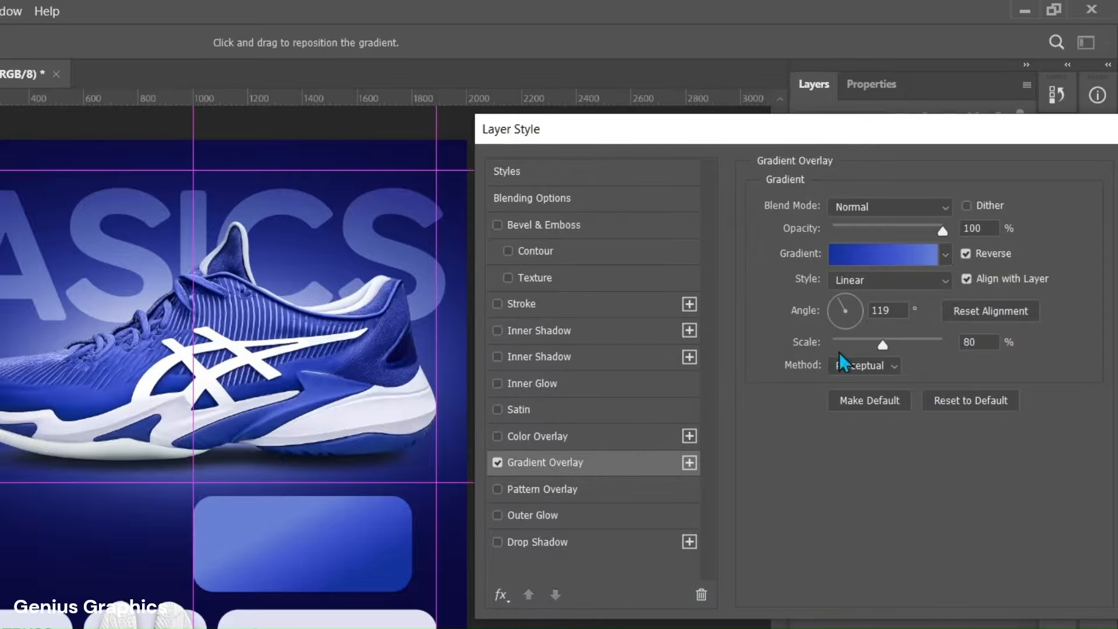
Add a 6 px white outside stroke to the rectangle and place it above the PGUARD card against the right margin guide.
left_click(498, 305)
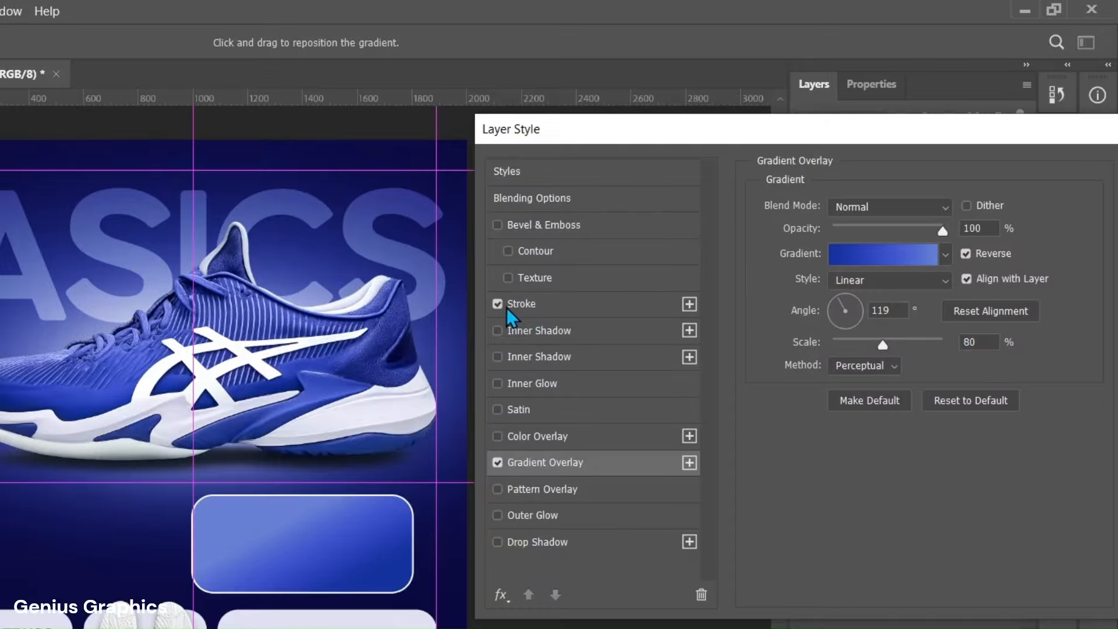
left_click(568, 305)
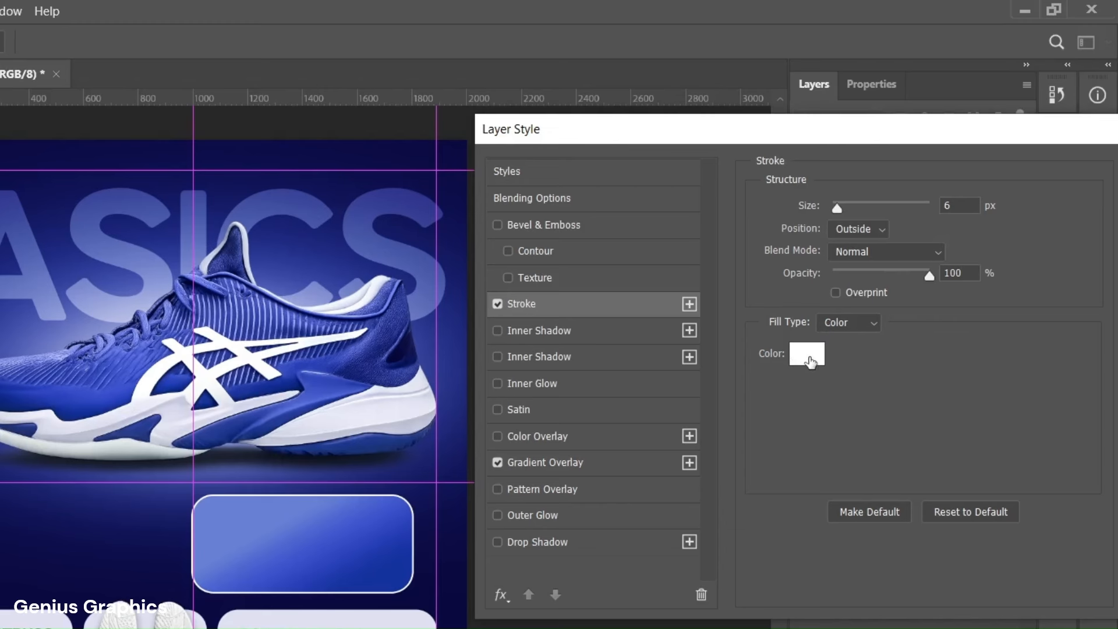
left_click_drag(881, 134, 642, 139)
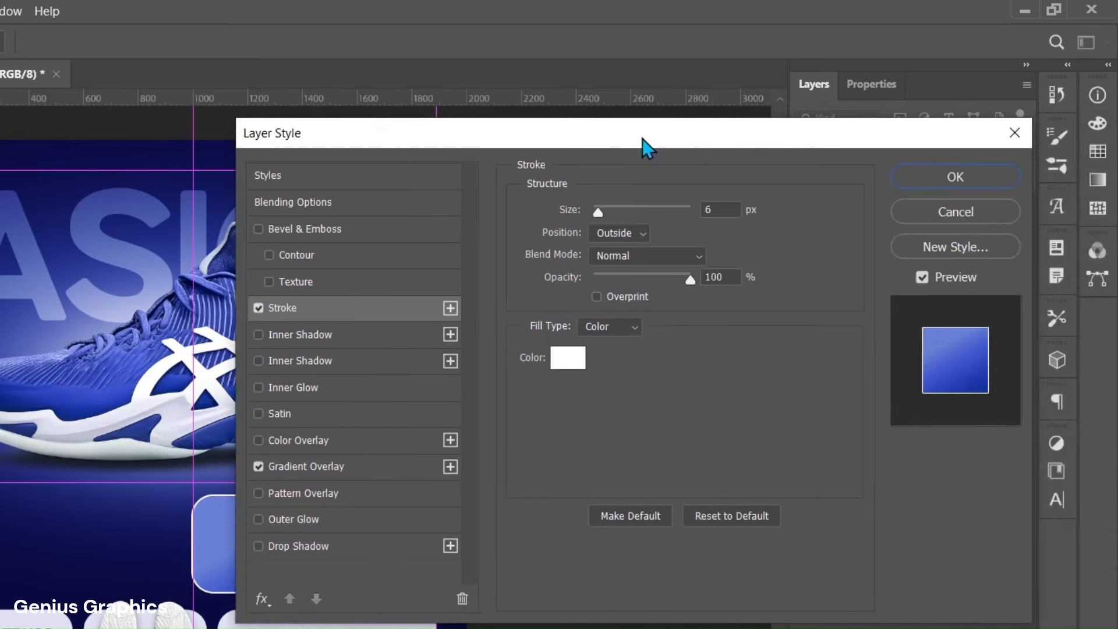
left_click(902, 176)
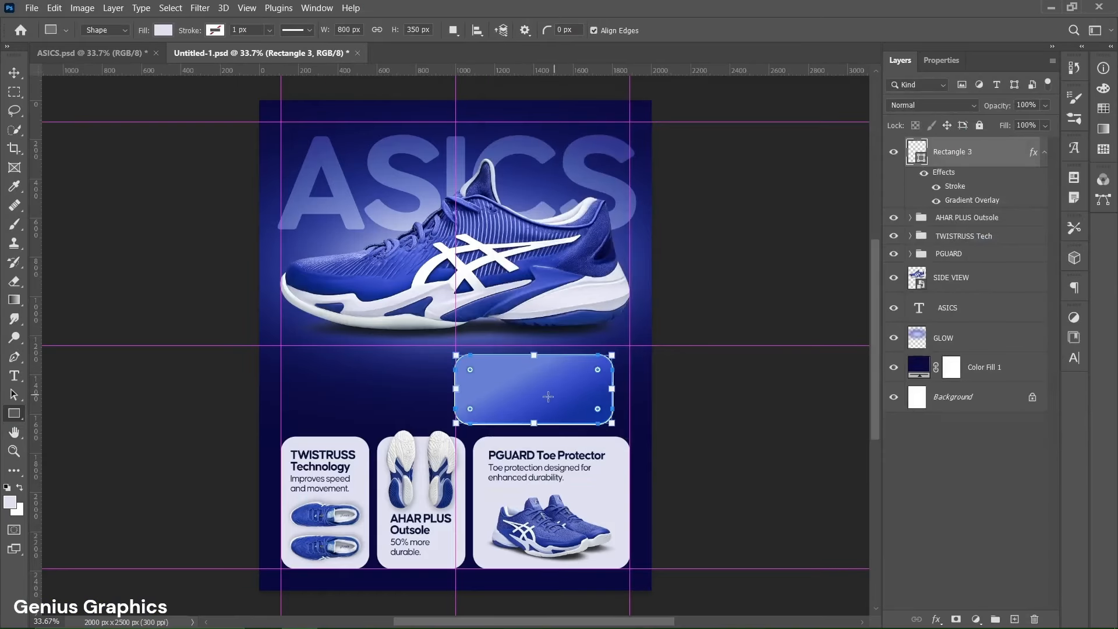
key("v")
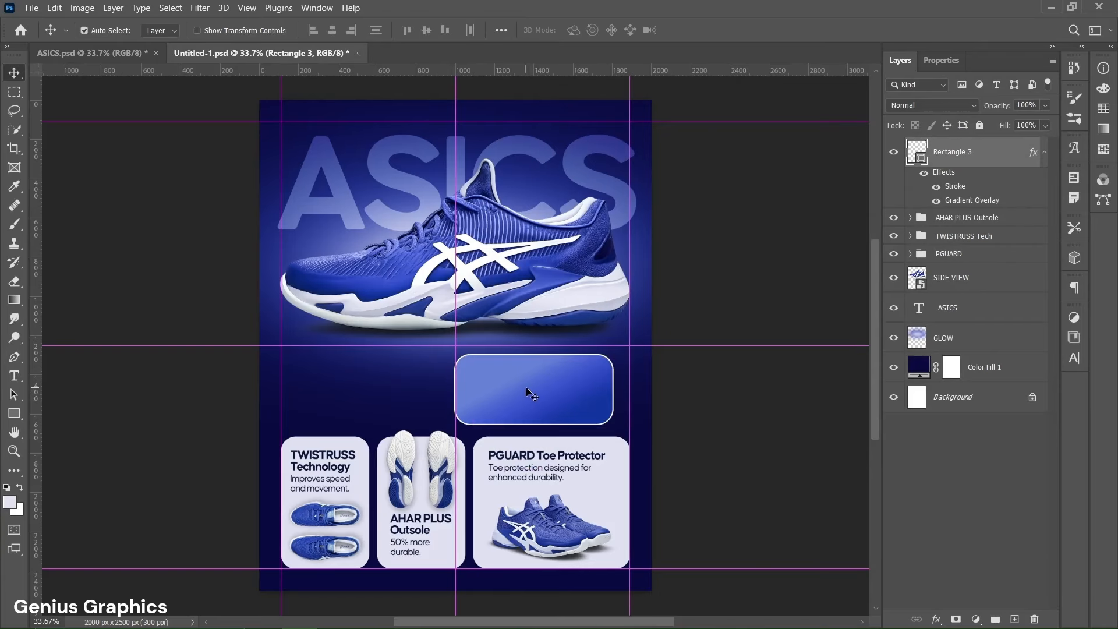
left_click_drag(525, 387, 544, 397)
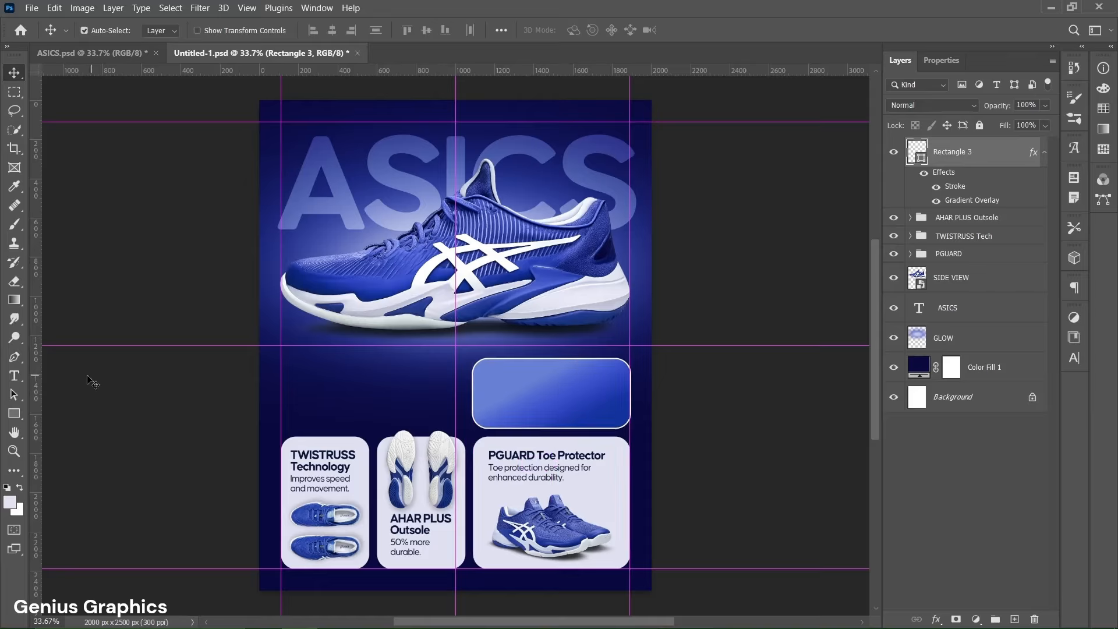
Add the text "Size Range" beside the gradient card in white 24 pt Causten Regular.
left_click(21, 379)
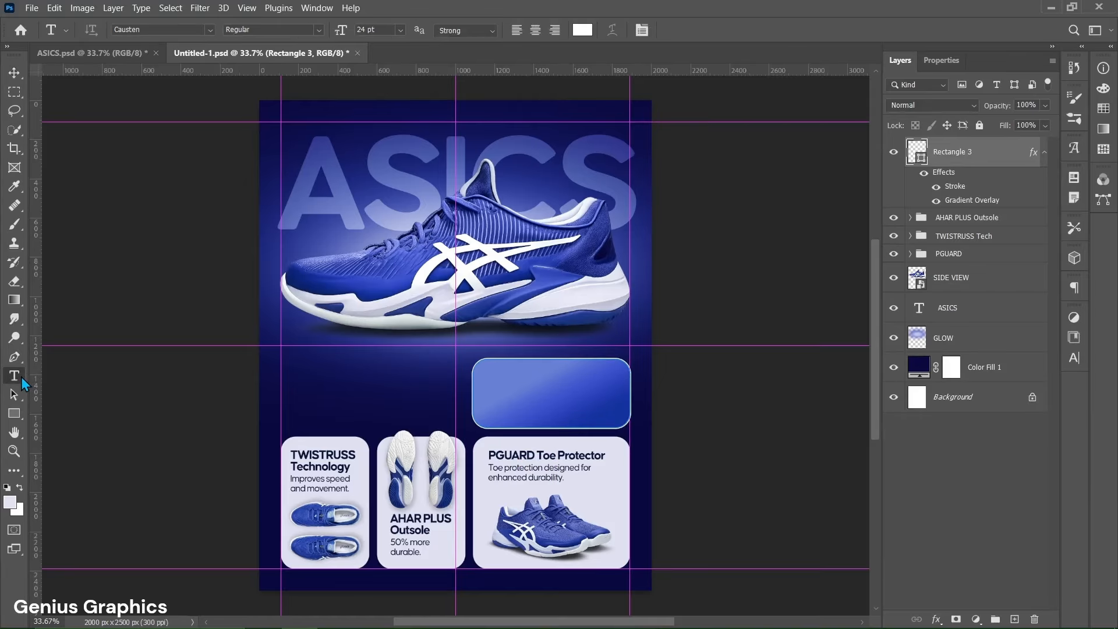
left_click(395, 387)
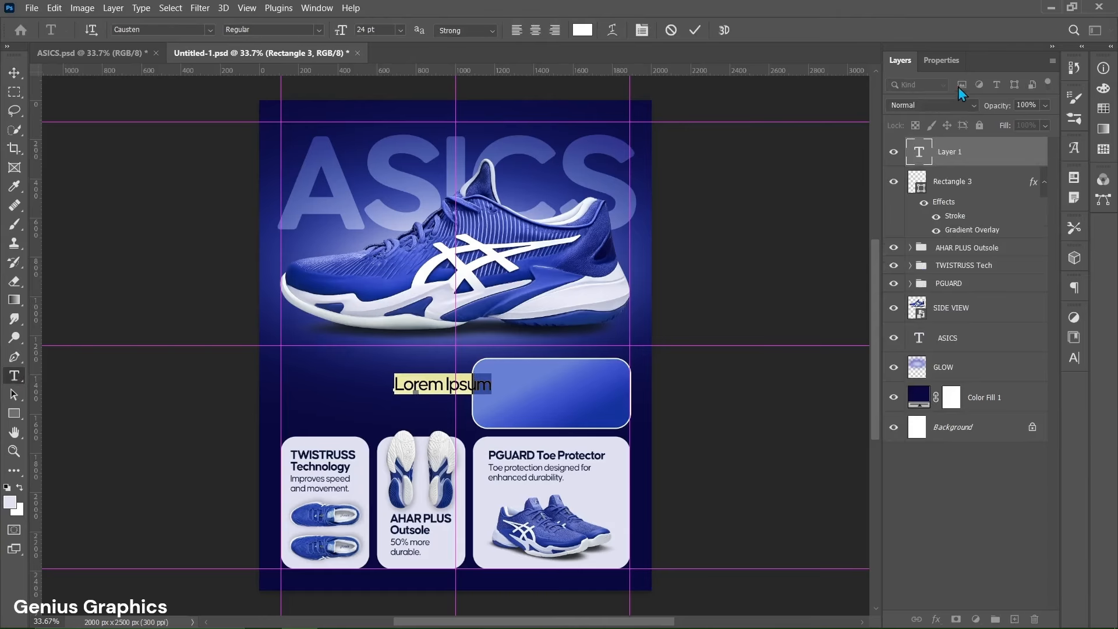
left_click(959, 65)
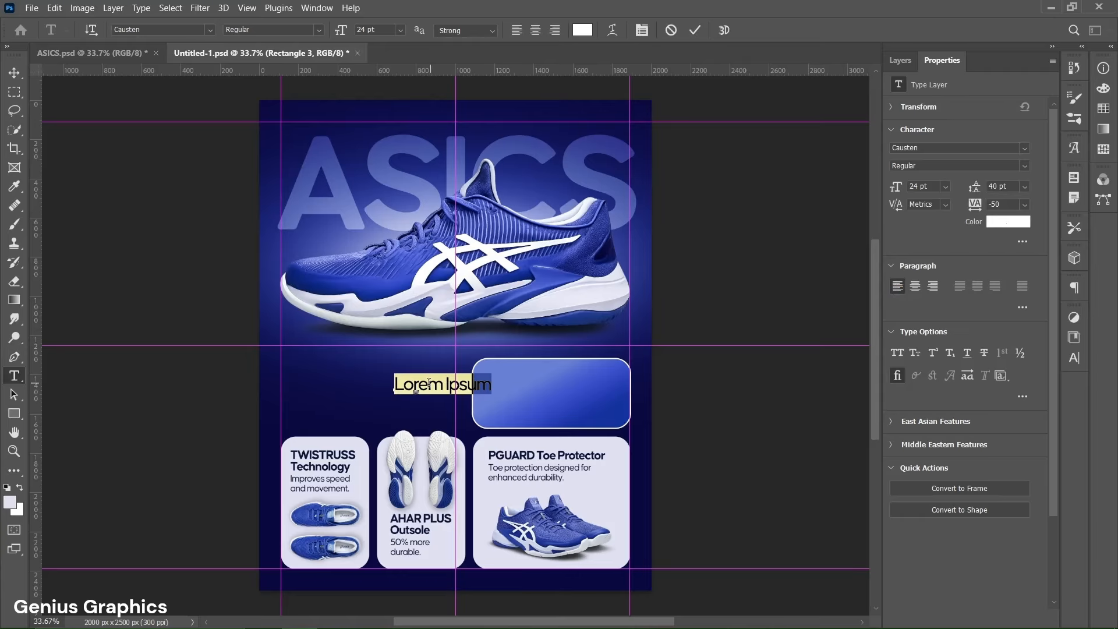
type("Size Range")
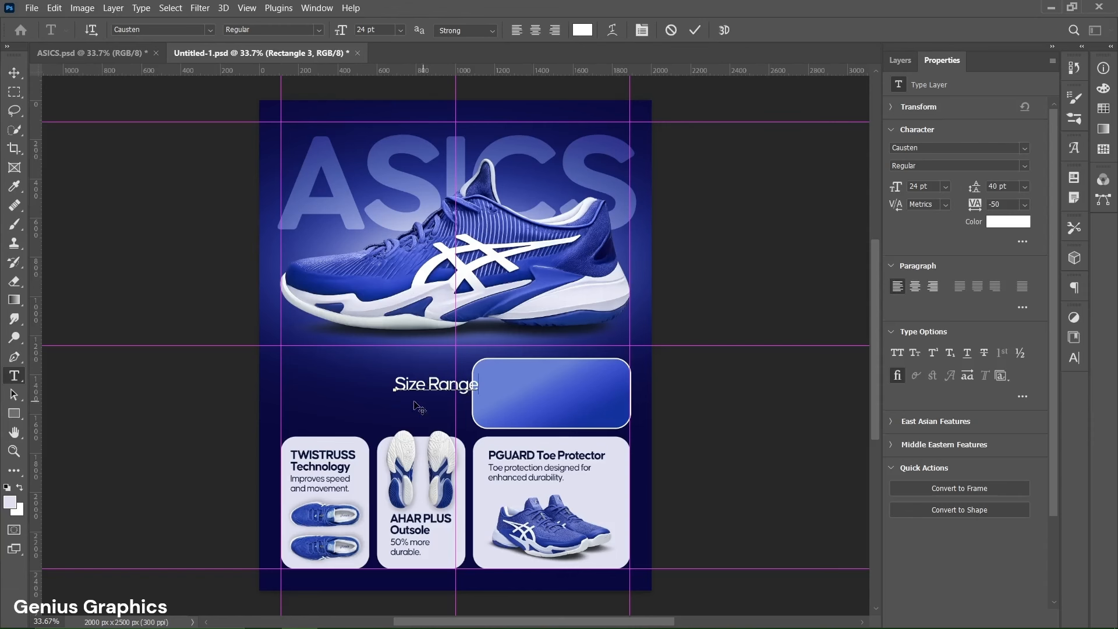
left_click(695, 34)
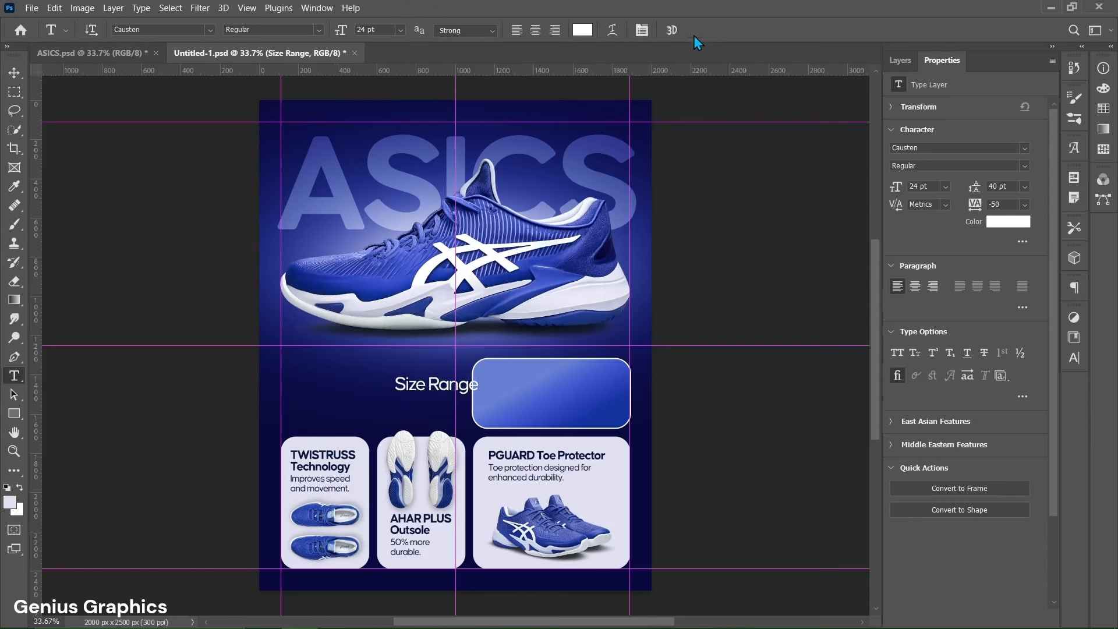
left_click(899, 60)
Move the "Size Range" text onto the gradient card and duplicate it below, changing the copy to "35 - 42" at 45 pt.
key("v")
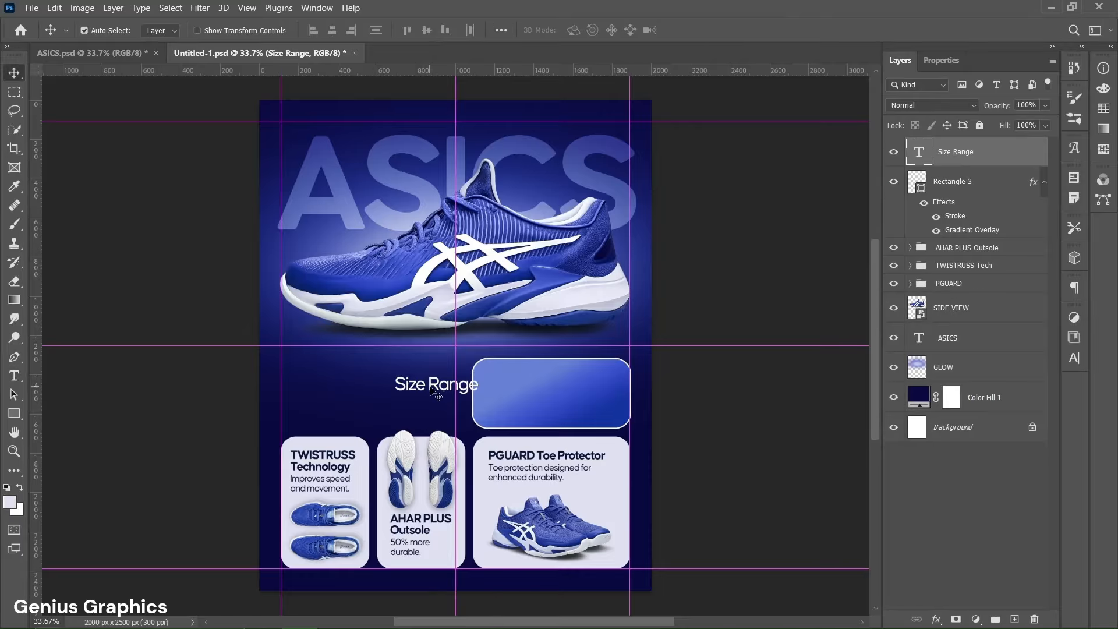
left_click_drag(432, 390, 548, 409)
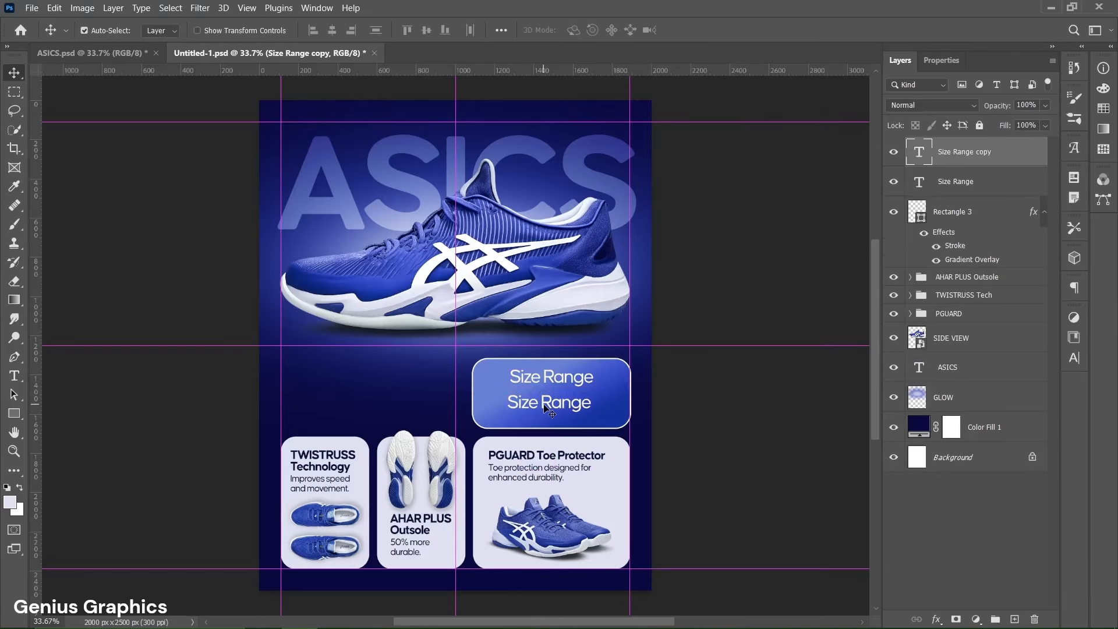
double_click(547, 408)
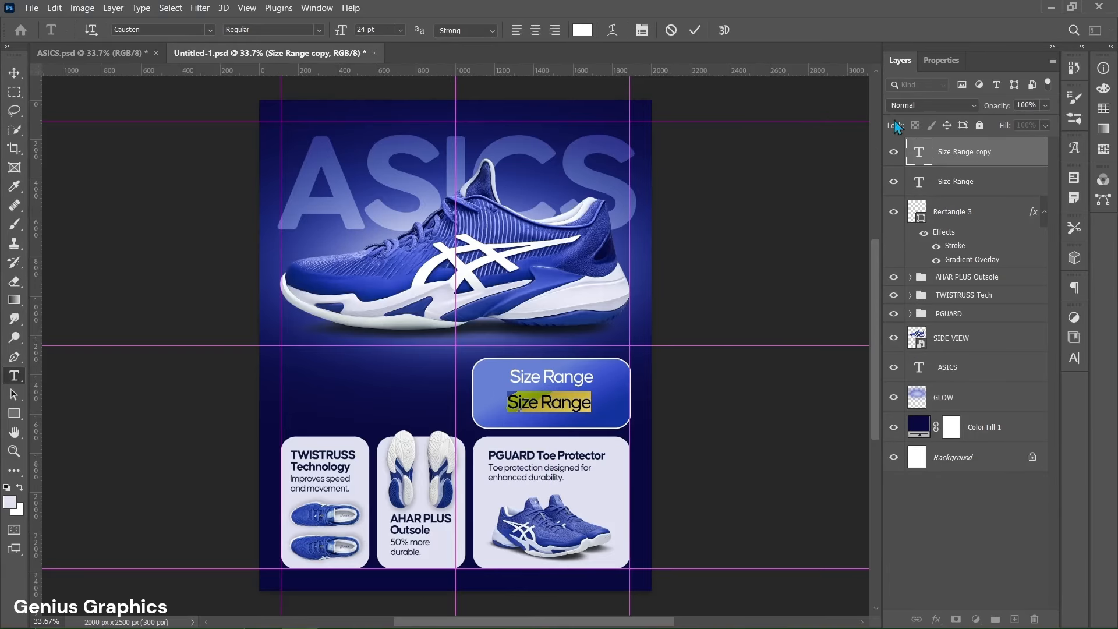
left_click(939, 65)
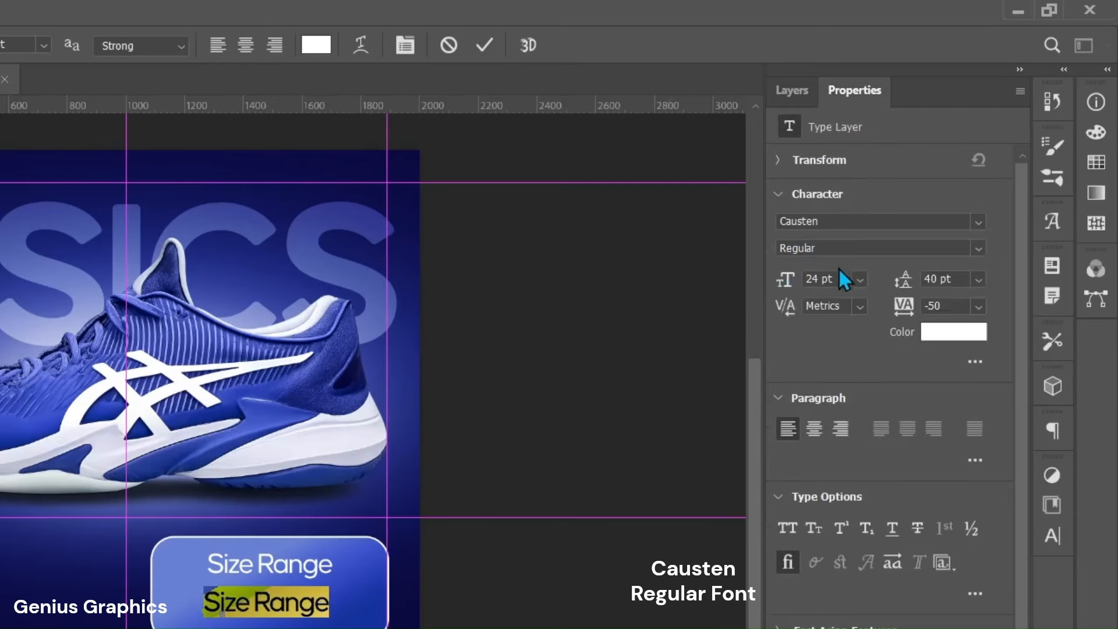
left_click(820, 283)
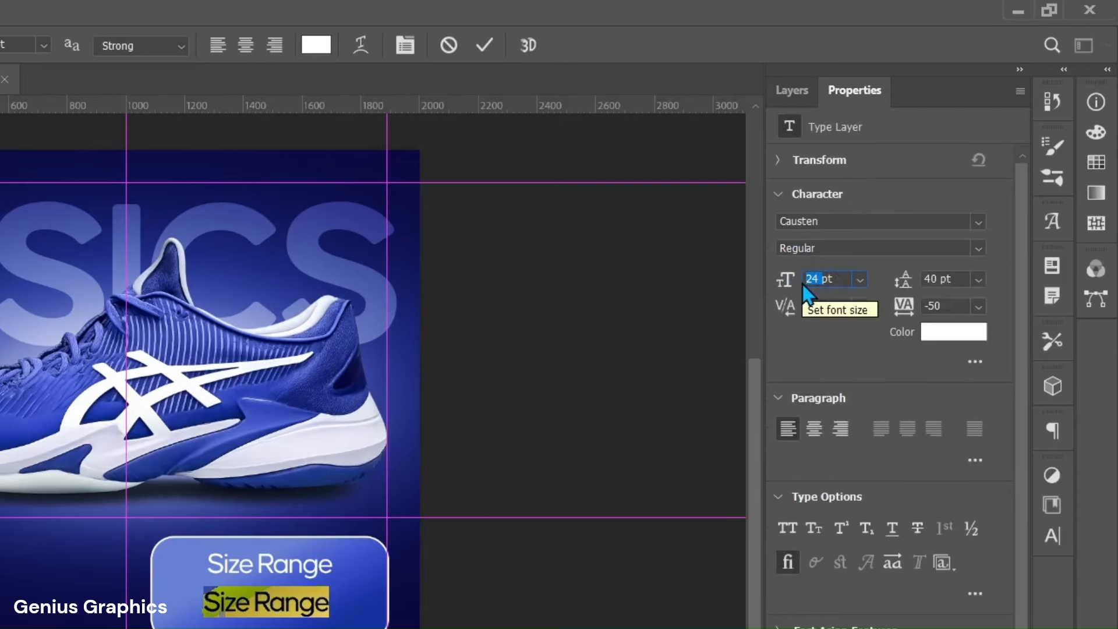
key("Return")
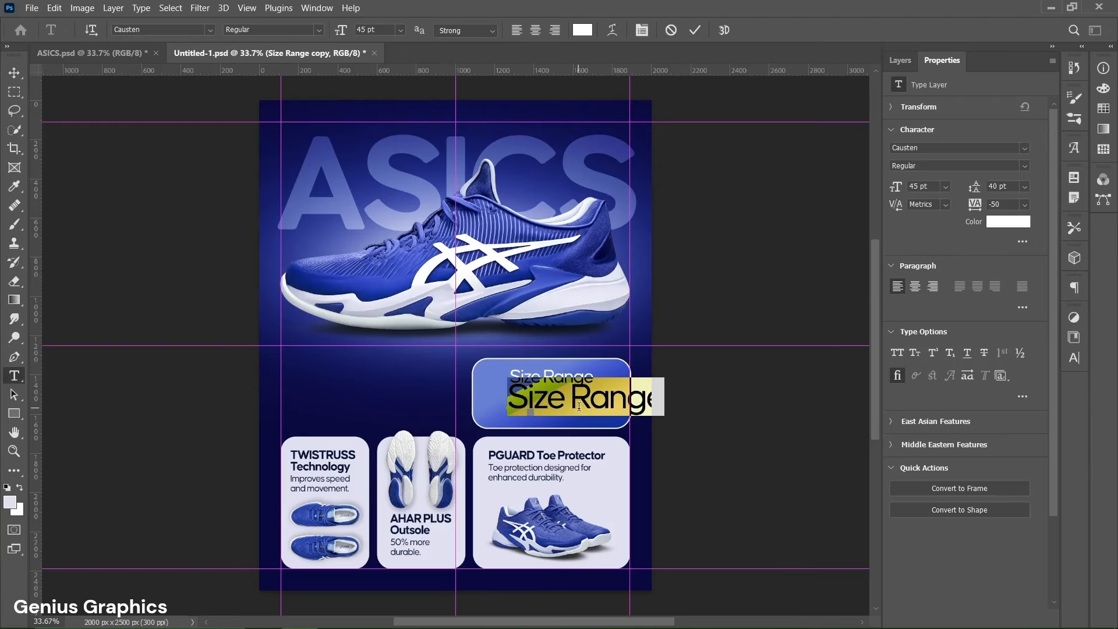
type("35 - 42")
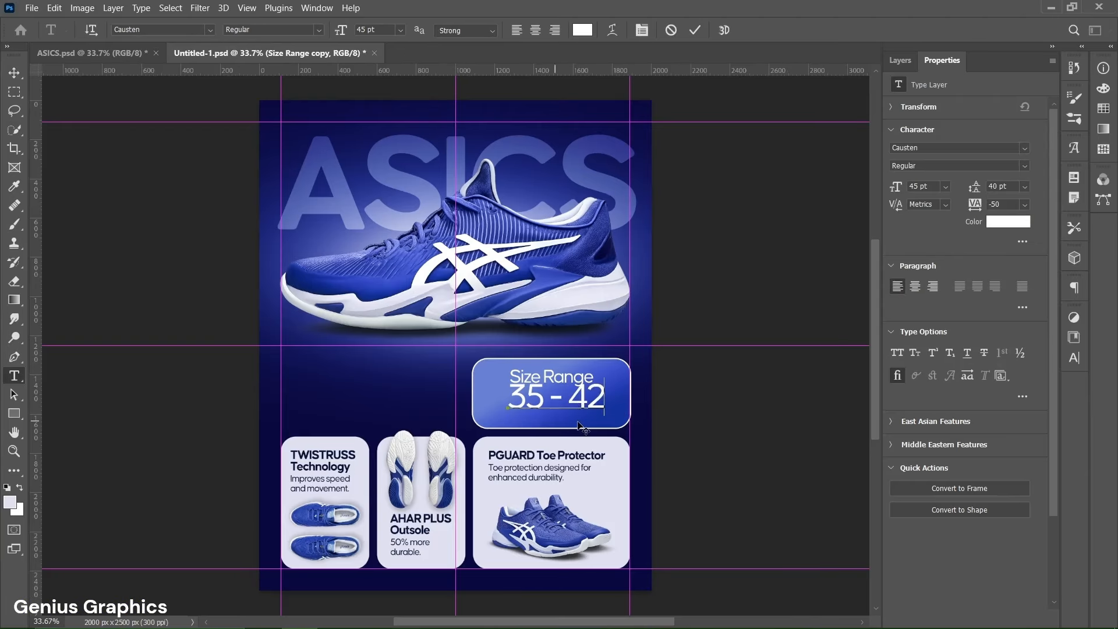
left_click(696, 31)
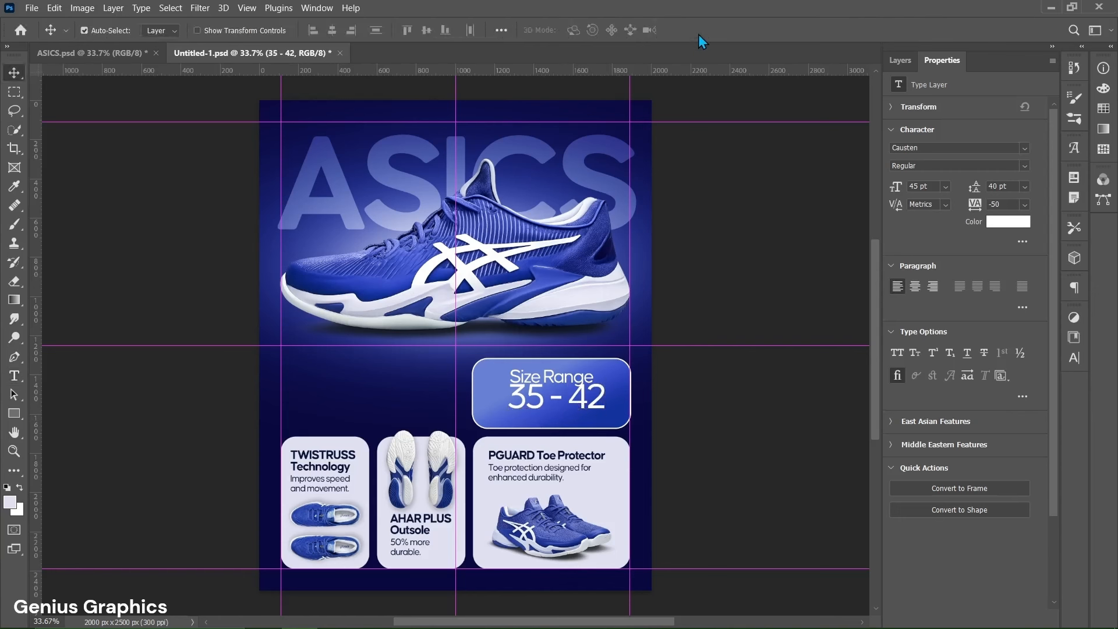
Space out the "Size Range" and "35 - 42" texts so they sit stacked and centred within the gradient card.
left_click(900, 61)
left_click_drag(572, 400, 548, 382)
left_click(547, 381)
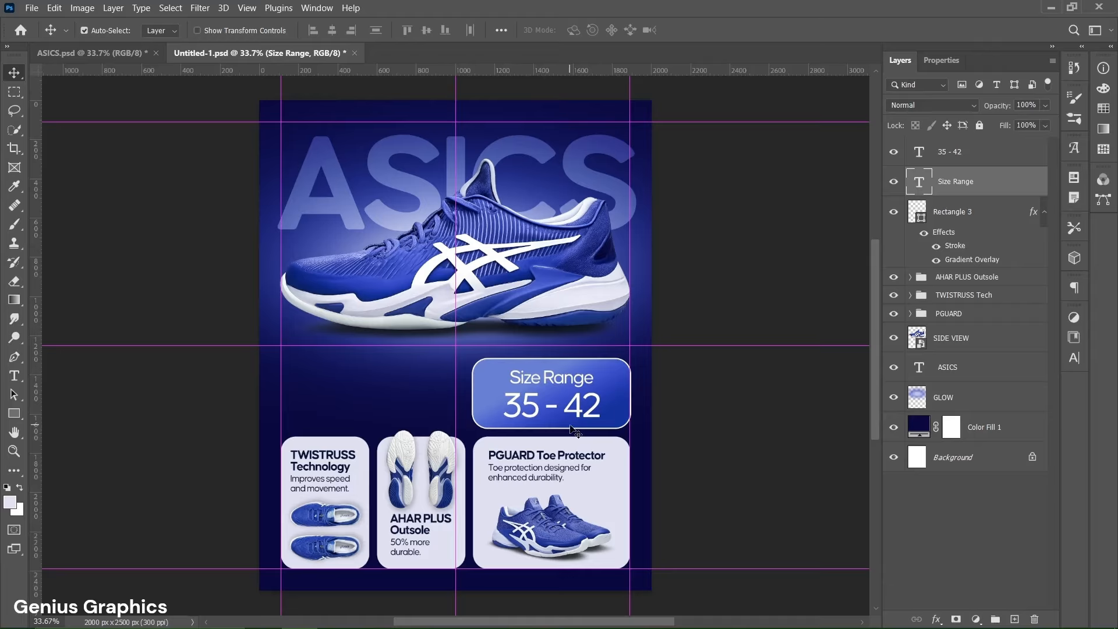
Group the "35 - 42" text, the "Size Range" text and the gradient rectangle, and name the group "Size Range".
left_click(1003, 162)
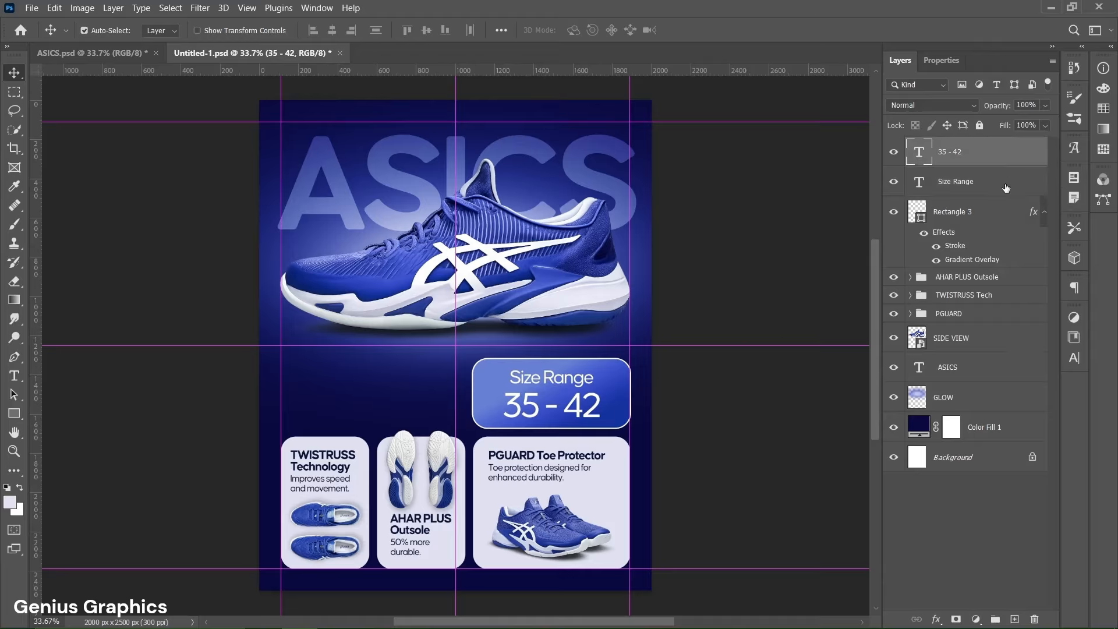
left_click(1003, 256, "shift")
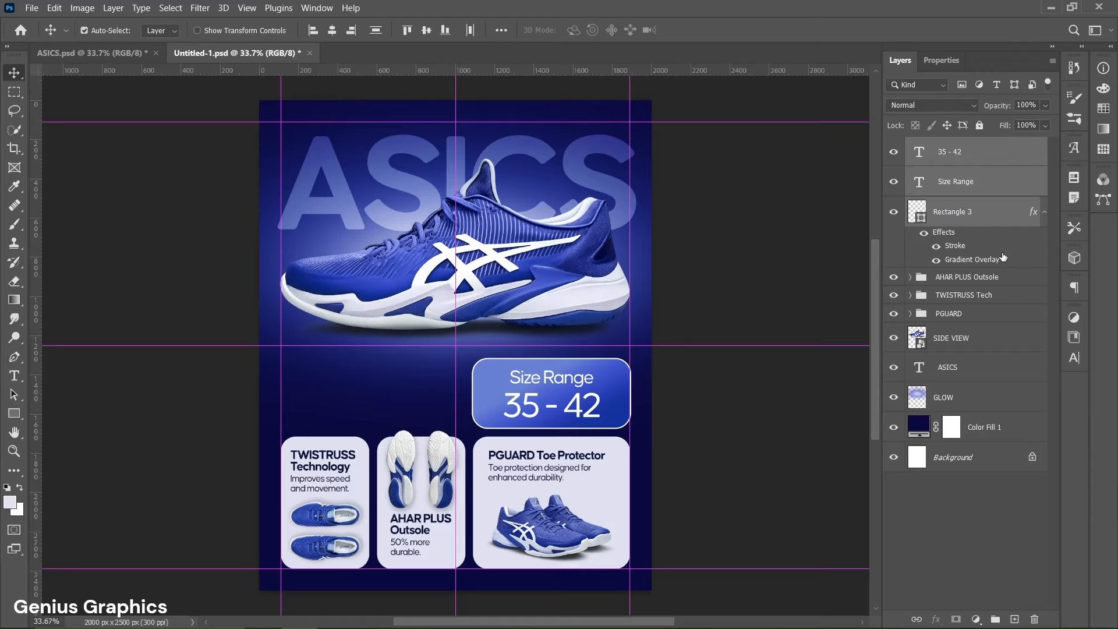
left_click(996, 619)
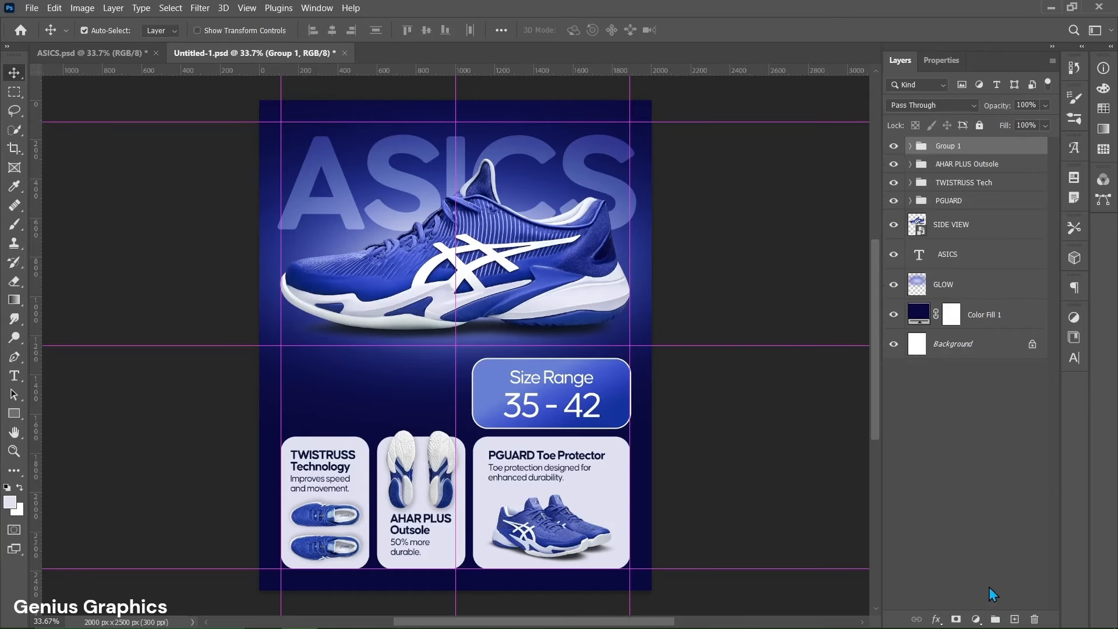
double_click(952, 145)
type("Size Range")
key("Return")
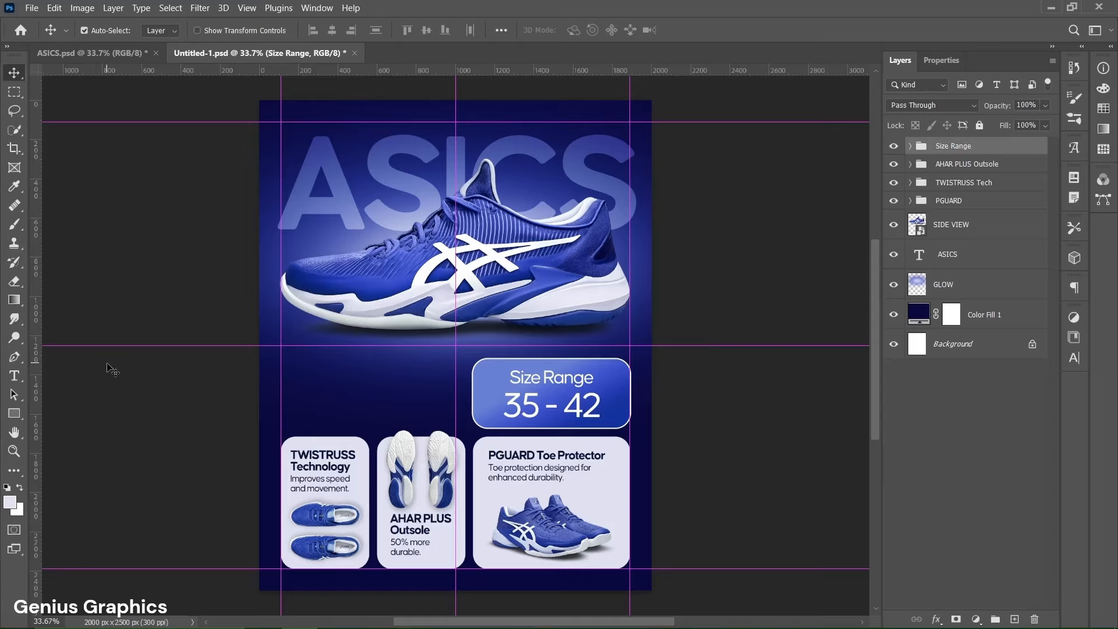
Add the two-line heading "ASICS Court FF 3 Sneakers" in white 40 pt Causten Round Bold beside the size card, aligned to the left margin guide.
left_click(16, 377)
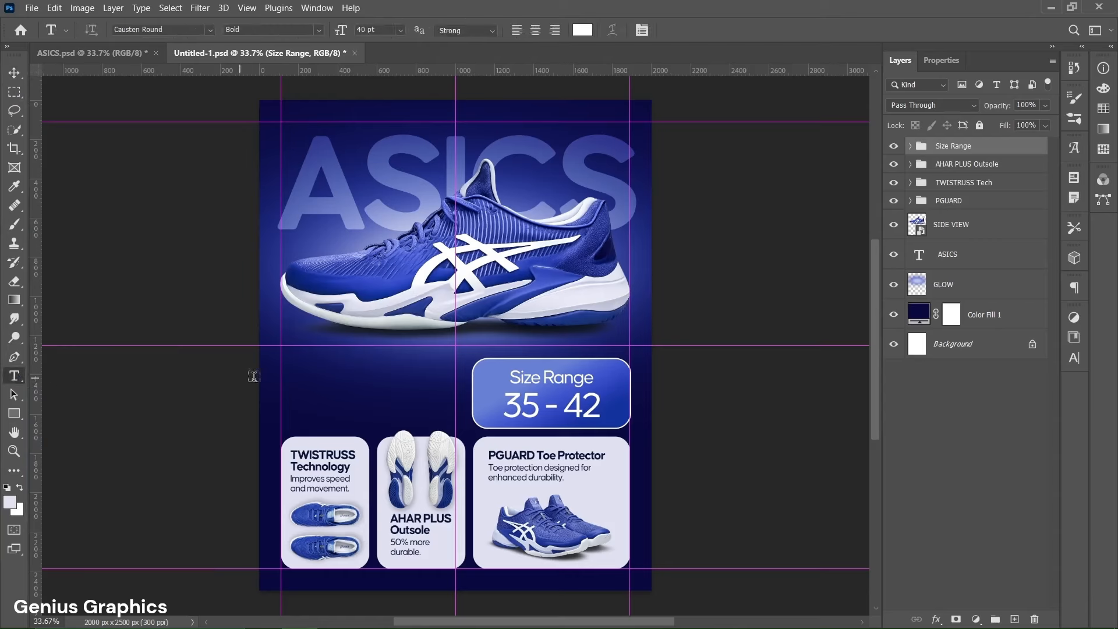
left_click(279, 376)
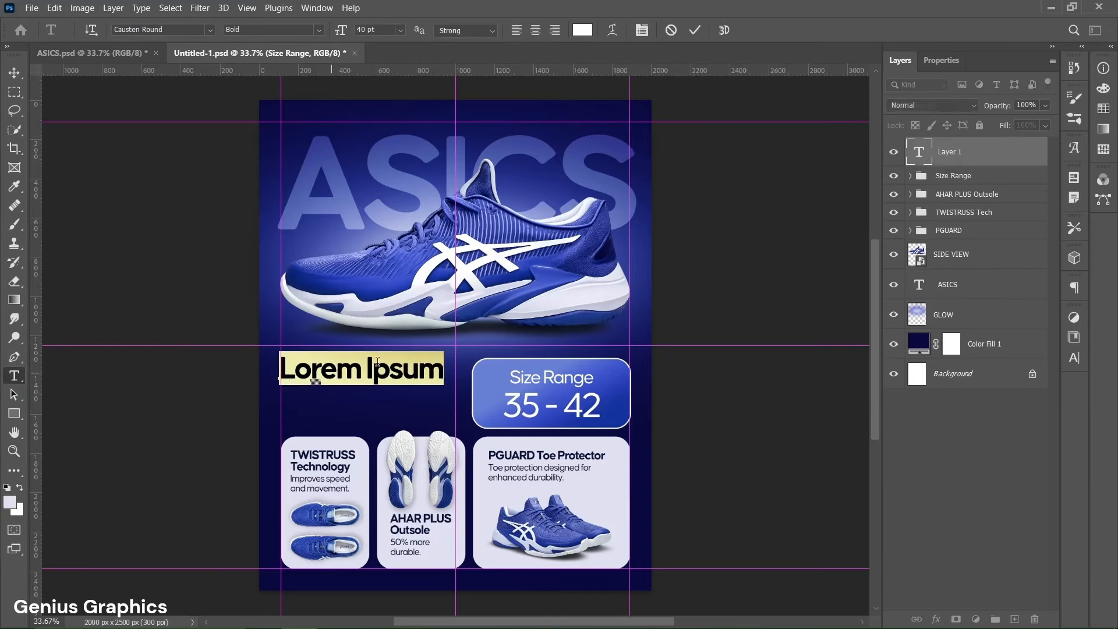
left_click(947, 68)
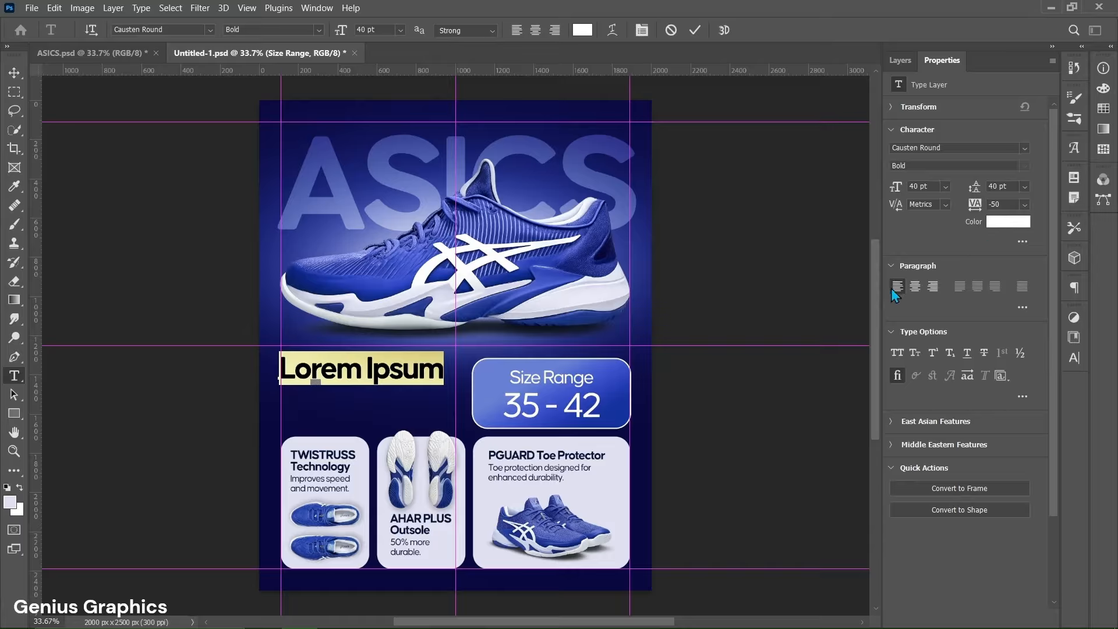
type("AS")
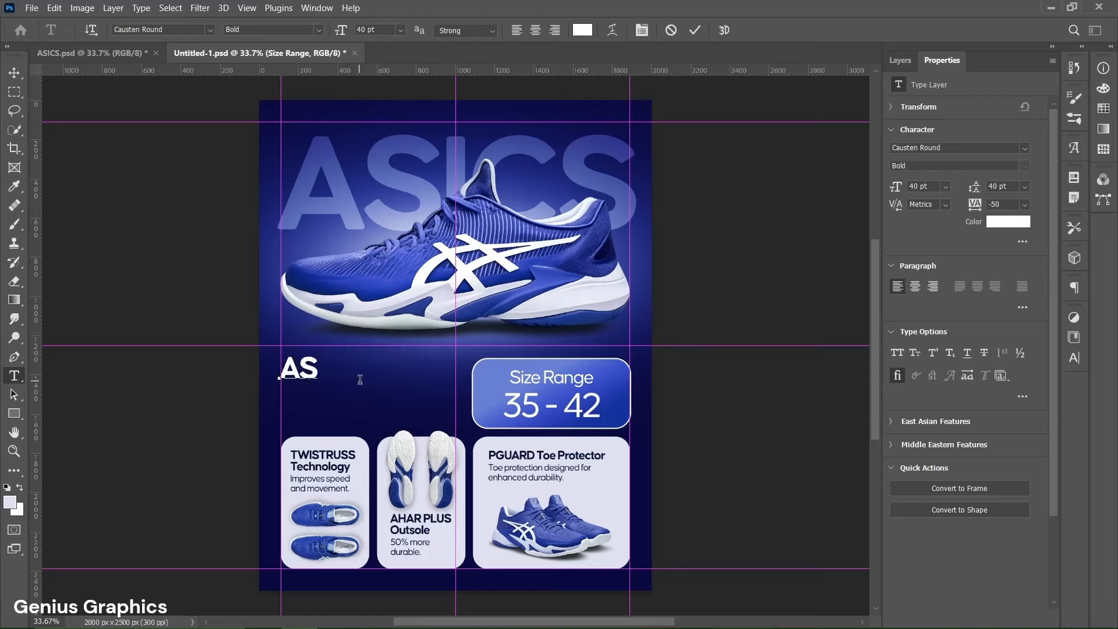
type("ICS Court FF 3 Sneakers")
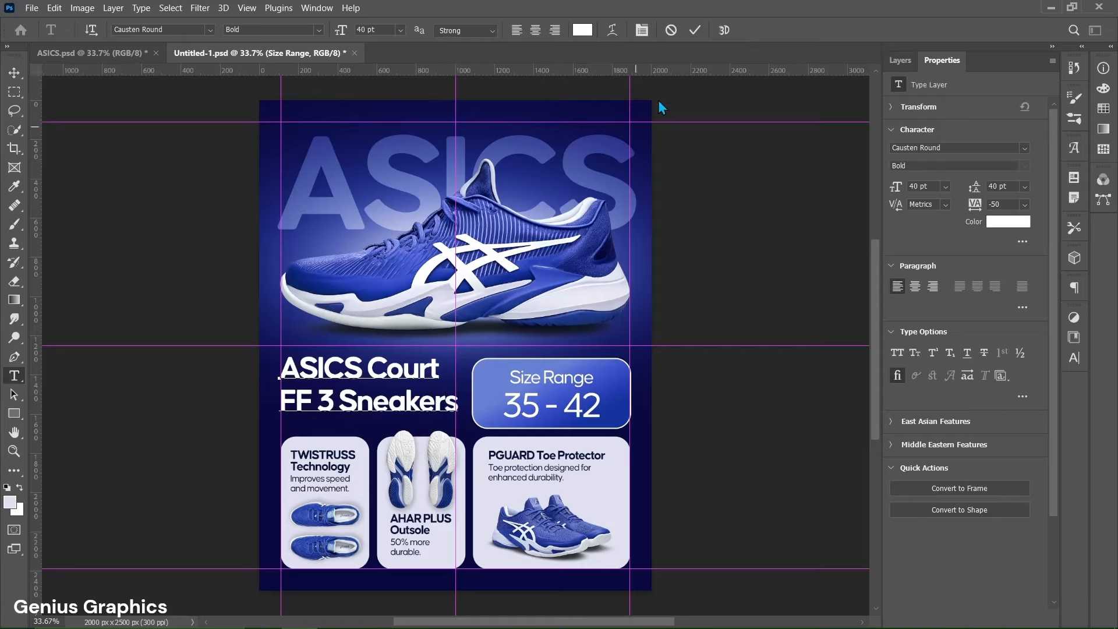
left_click(695, 32)
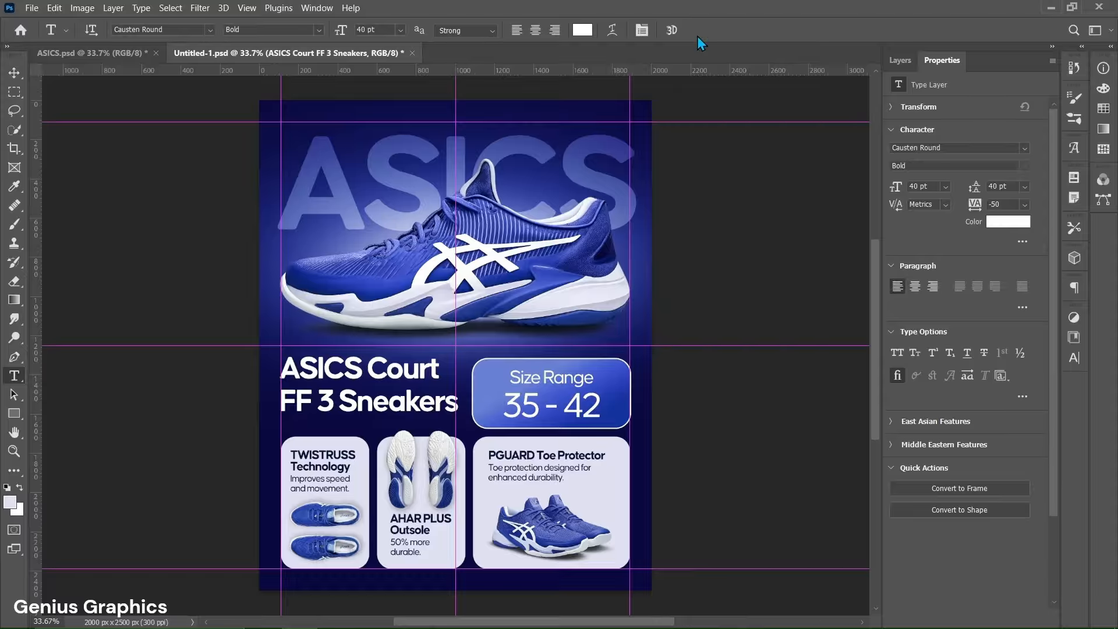
left_click(895, 65)
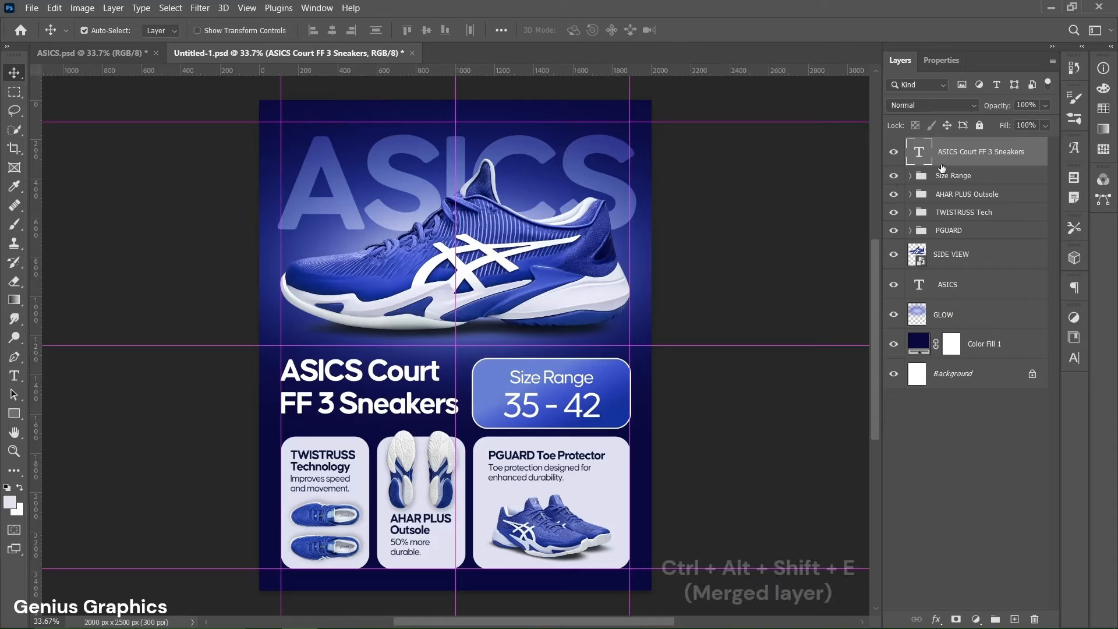
Stamp all visible layers into a new merged layer on top and name it "FINAL".
key("ctrl+alt+shift+e")
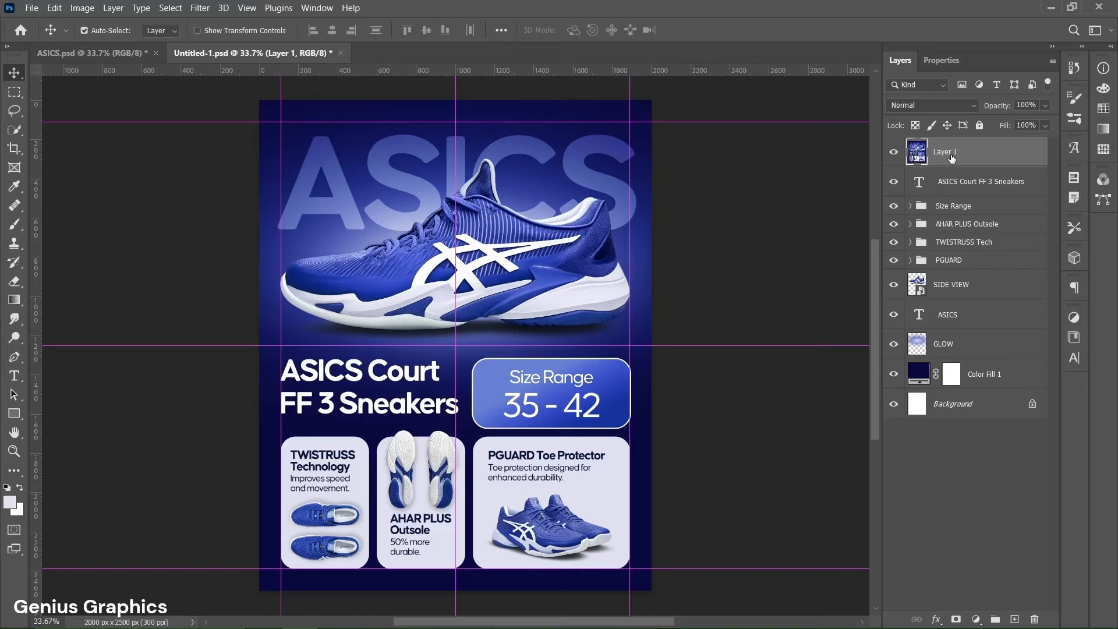
double_click(952, 154)
type("FINAL")
key("Return")
Clear all guides from the poster.
left_click(247, 7)
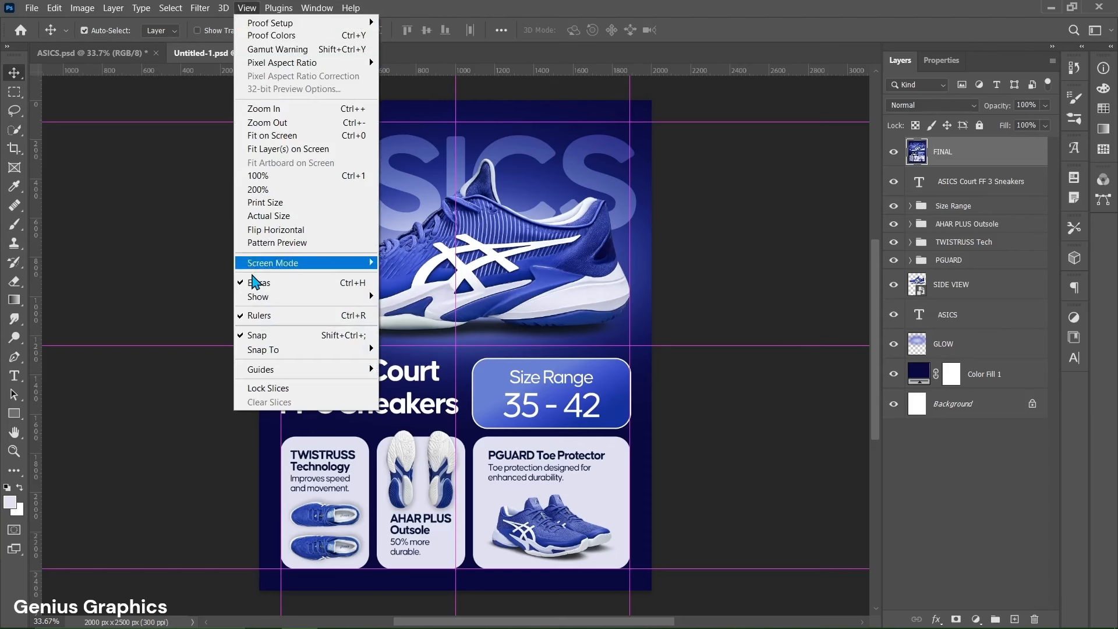
mouse_move(253, 373)
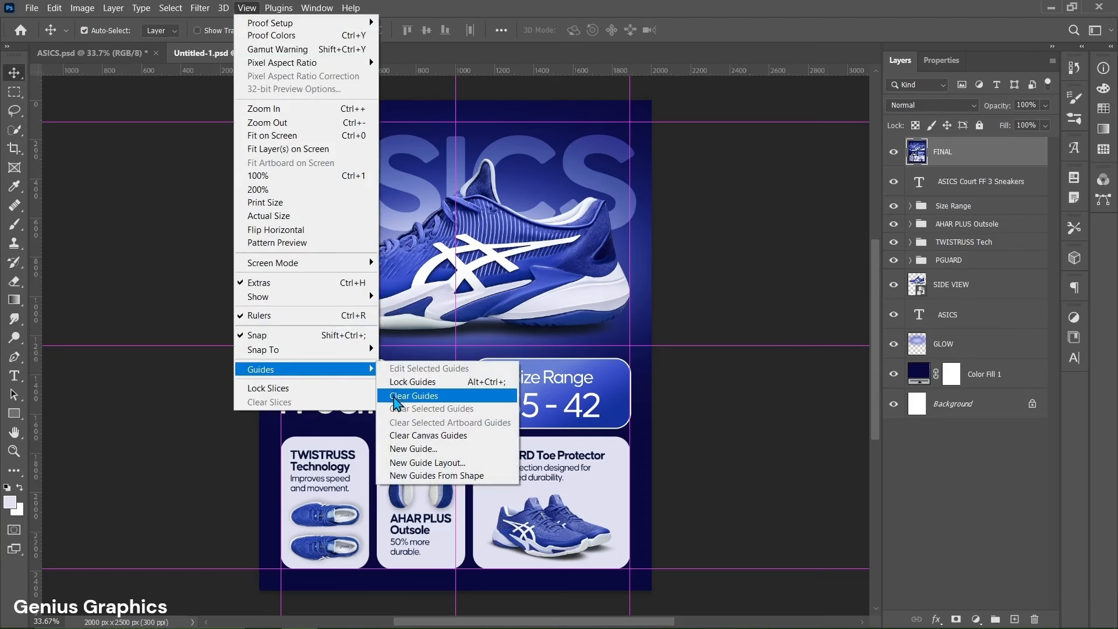
left_click(417, 397)
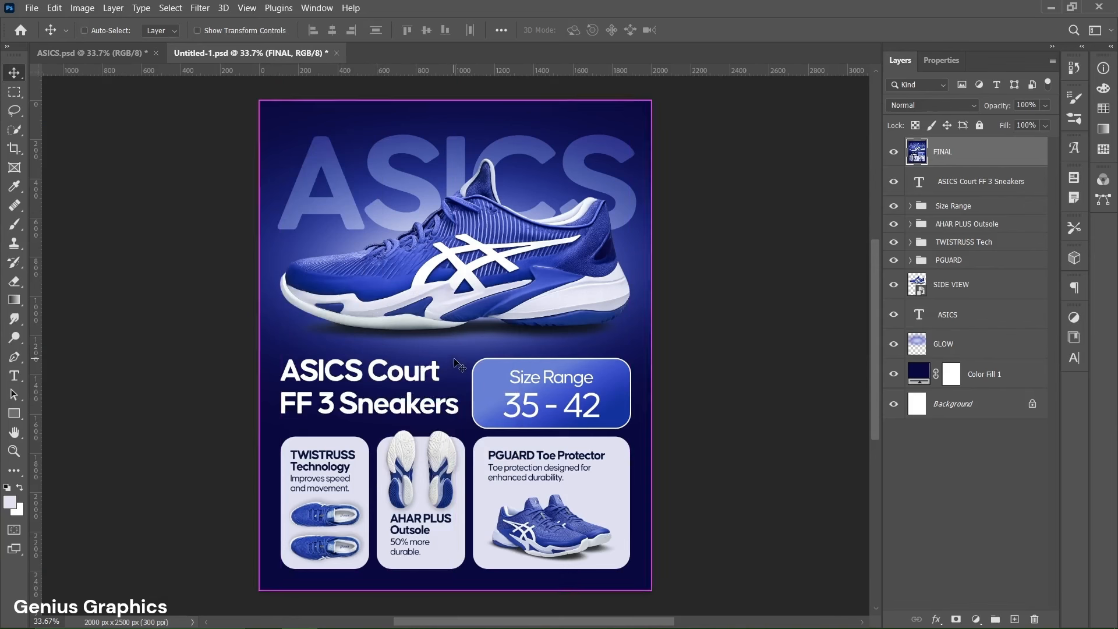
scroll(457, 364, "up", 1)
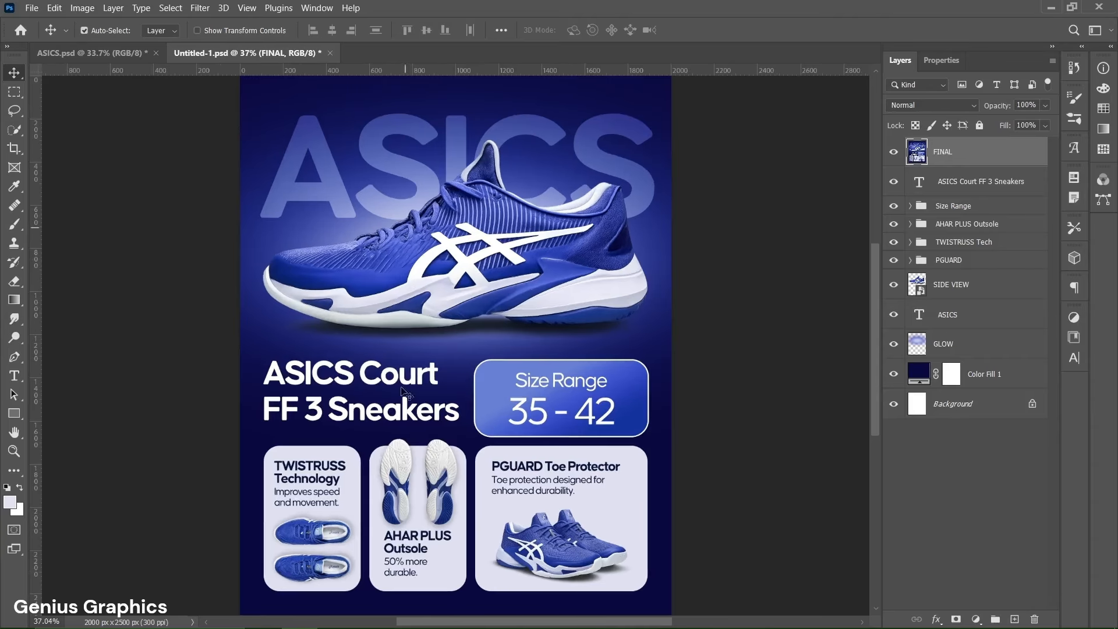